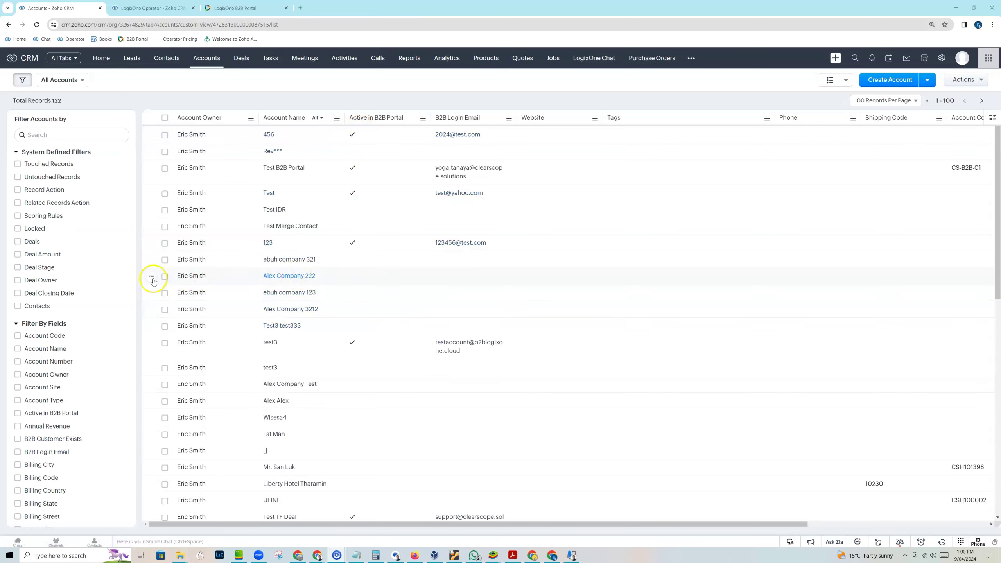
Step: Open the Alex Company 222 account and enable Active in B2B Portal under B2B Customer Registration
left_click(279, 277)
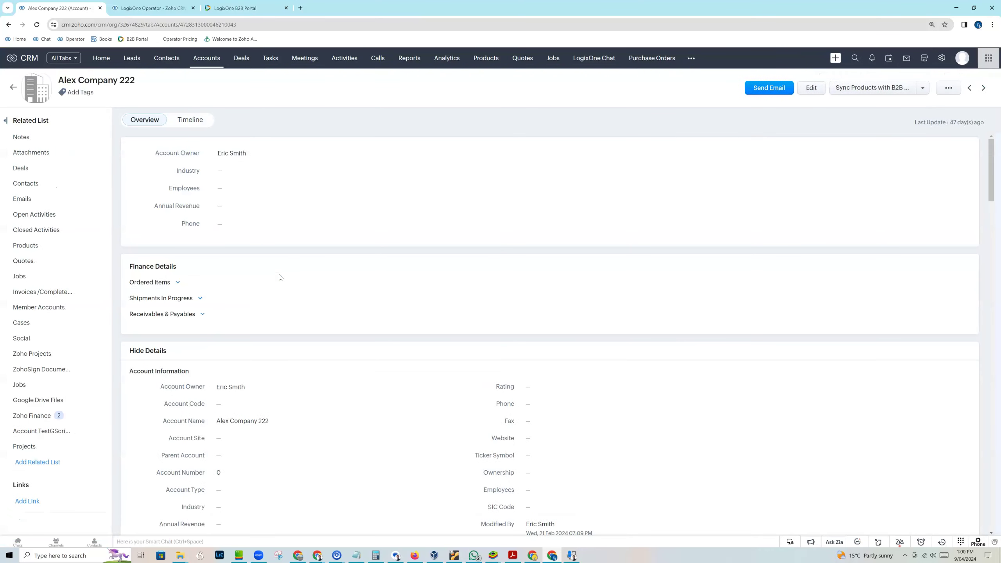
scroll(280, 277, "down", 10)
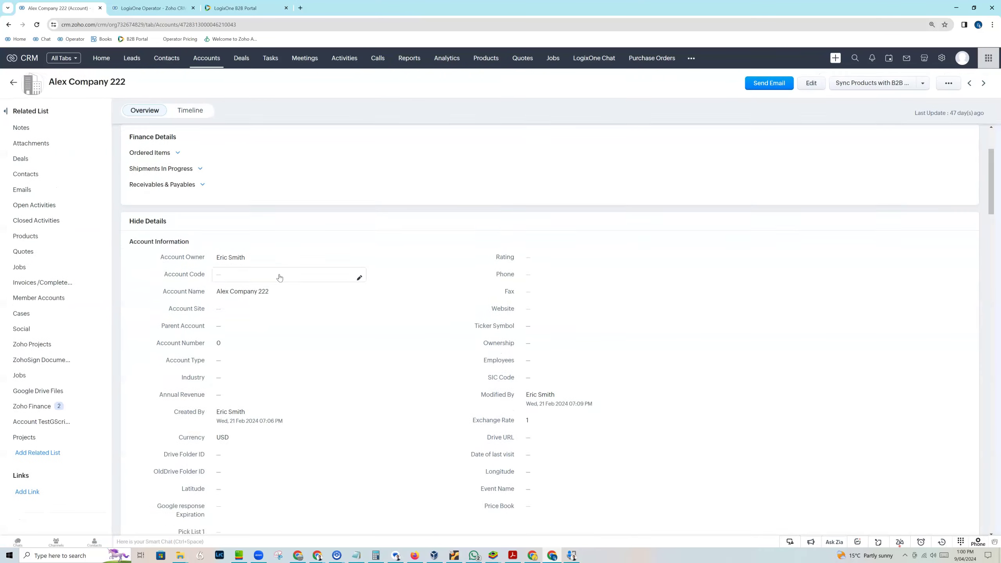
scroll(279, 277, "down", 3)
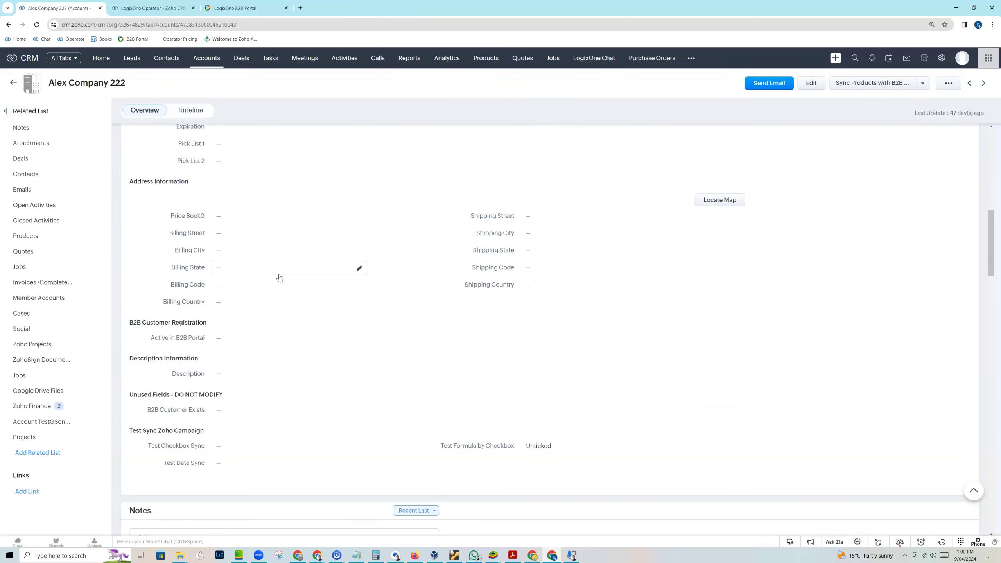
scroll(279, 278, "down", 2)
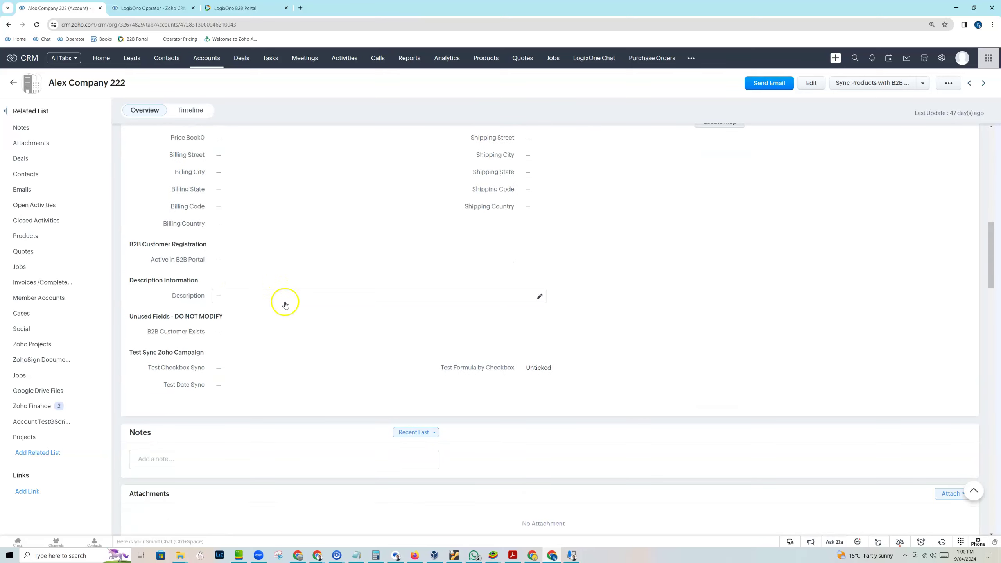
left_click(219, 261)
left_click(219, 260)
left_click(378, 259)
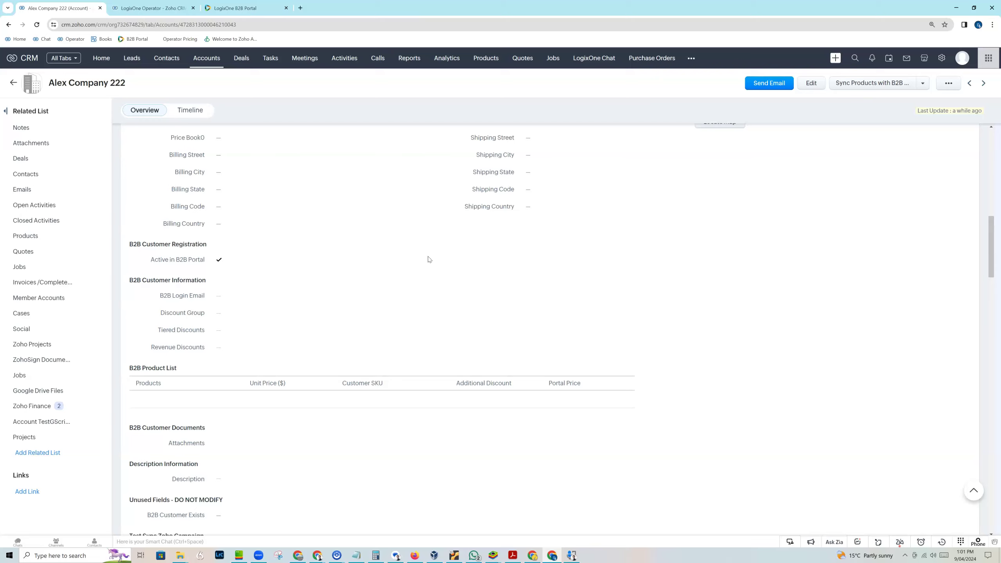
Step: Fill in the account's B2B Login Email with the customer's e-mail address and save the field
left_click(223, 298)
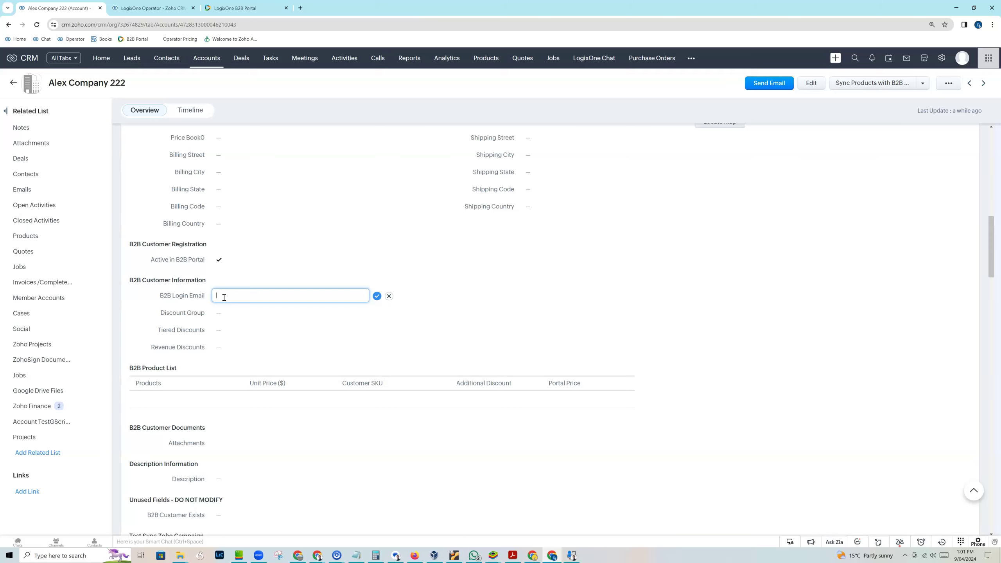
scroll(224, 299, "up", 10)
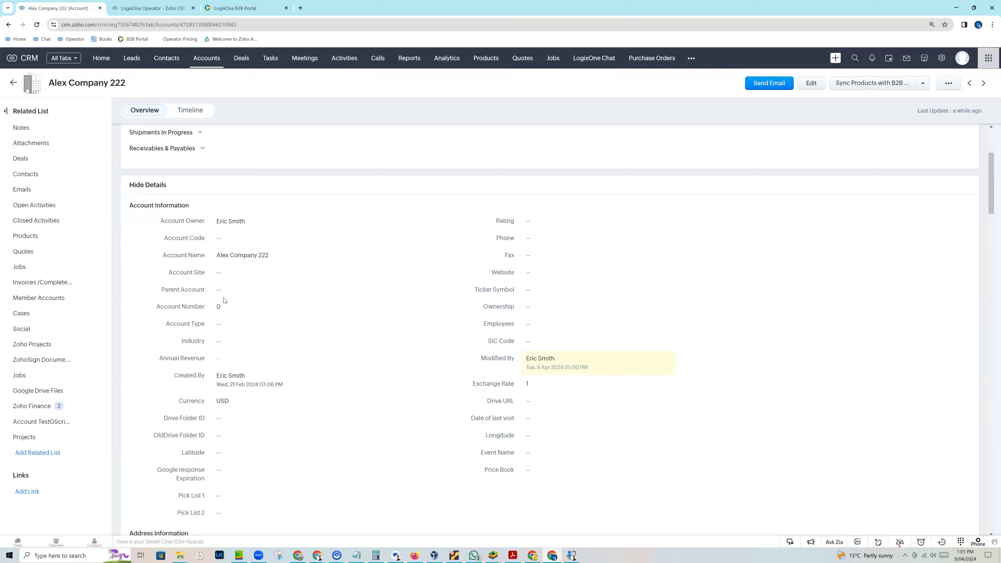
scroll(225, 300, "down", 10)
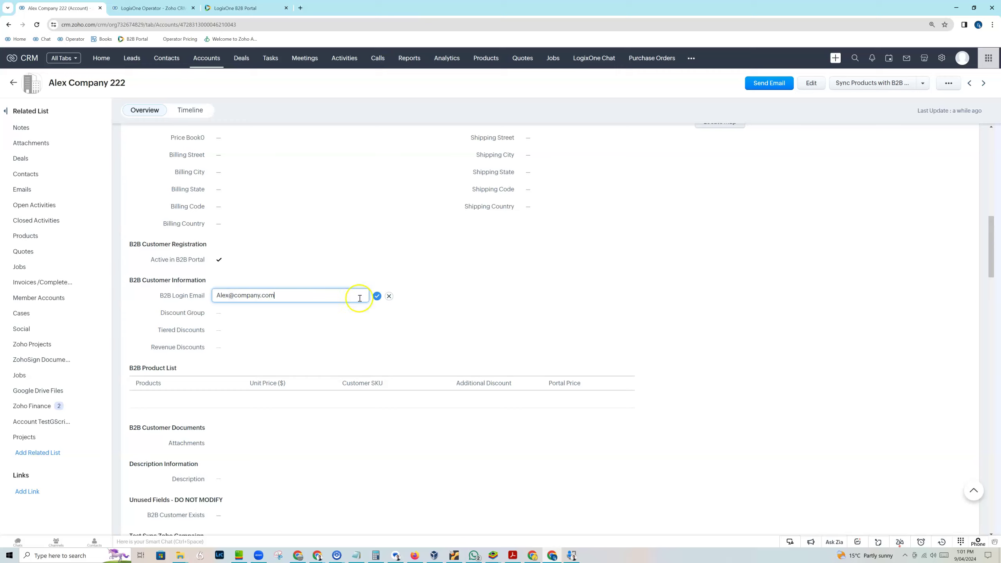
left_click(377, 296)
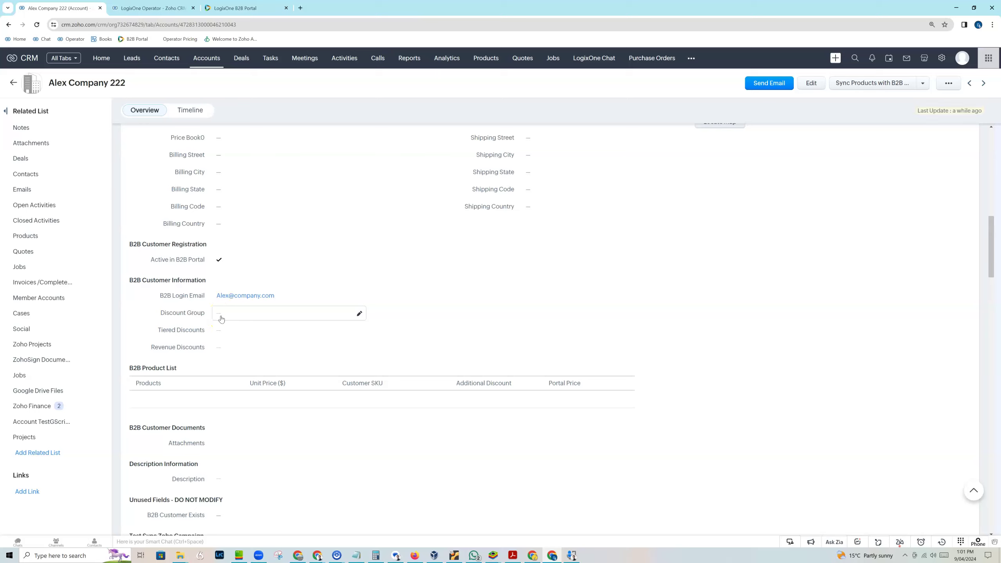
left_click(220, 334)
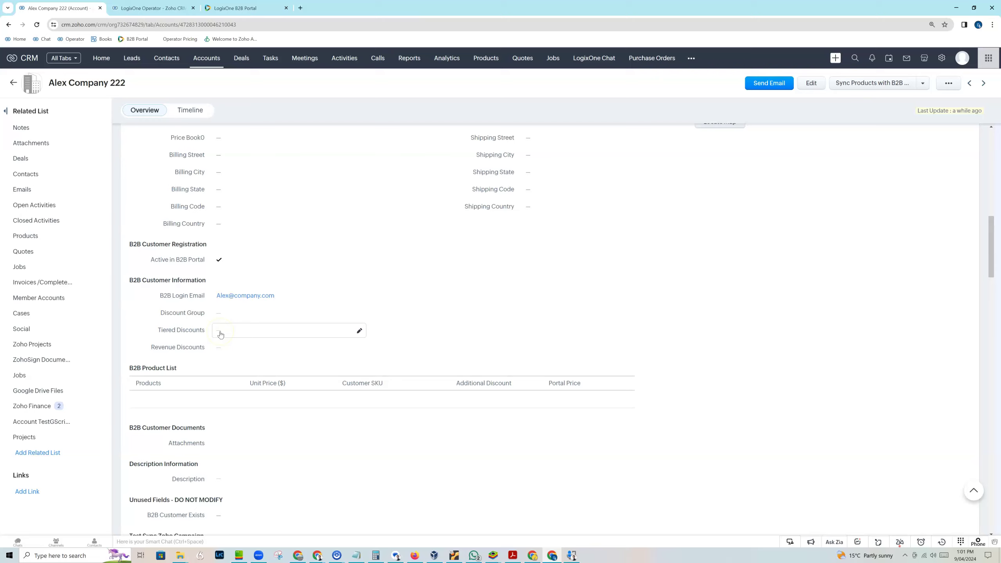
left_click(224, 345)
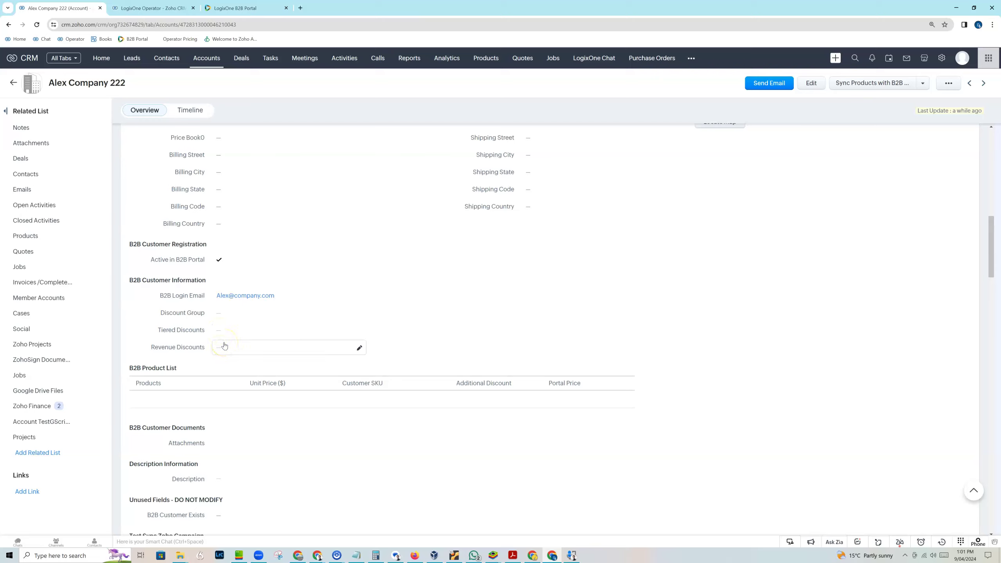
left_click(234, 313)
left_click(237, 343)
left_click(230, 331)
left_click(236, 315)
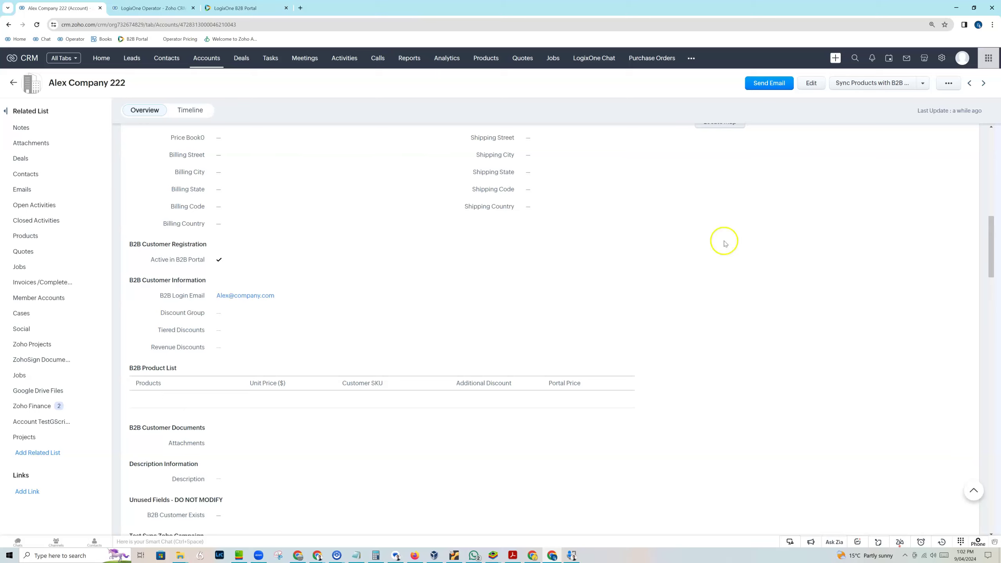
Step: Edit the account and set the first B2B Product List row to the Spare Part Aluminum Flexible Ducts (Meta) product
left_click(811, 84)
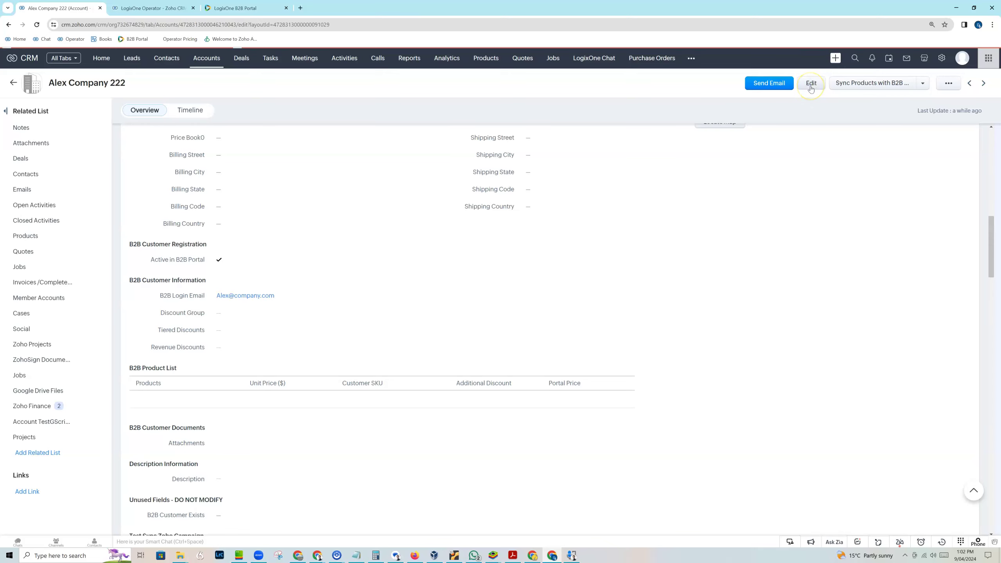
scroll(371, 325, "down", 8)
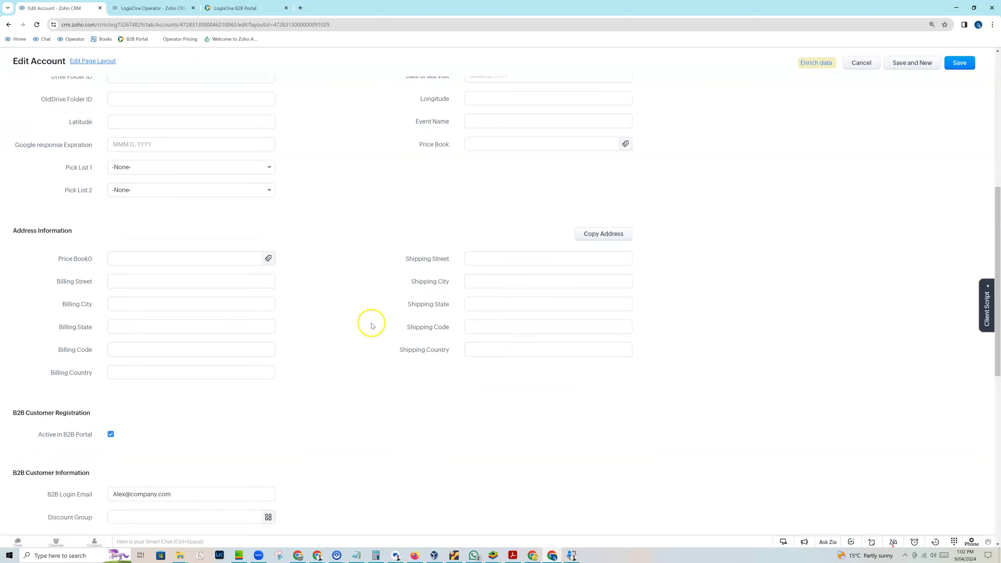
scroll(371, 325, "down", 4)
scroll(232, 408, "down", 4)
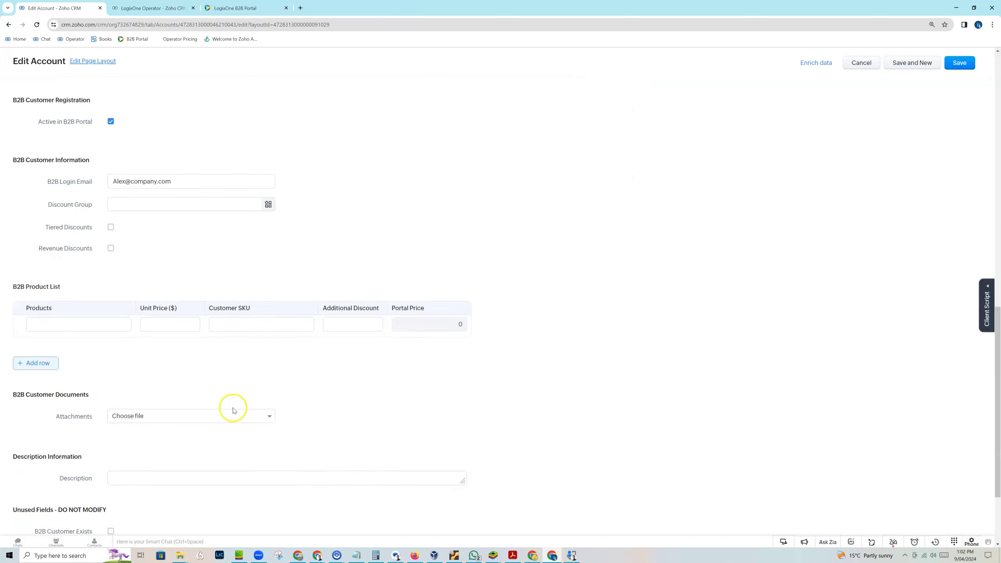
left_click(64, 325)
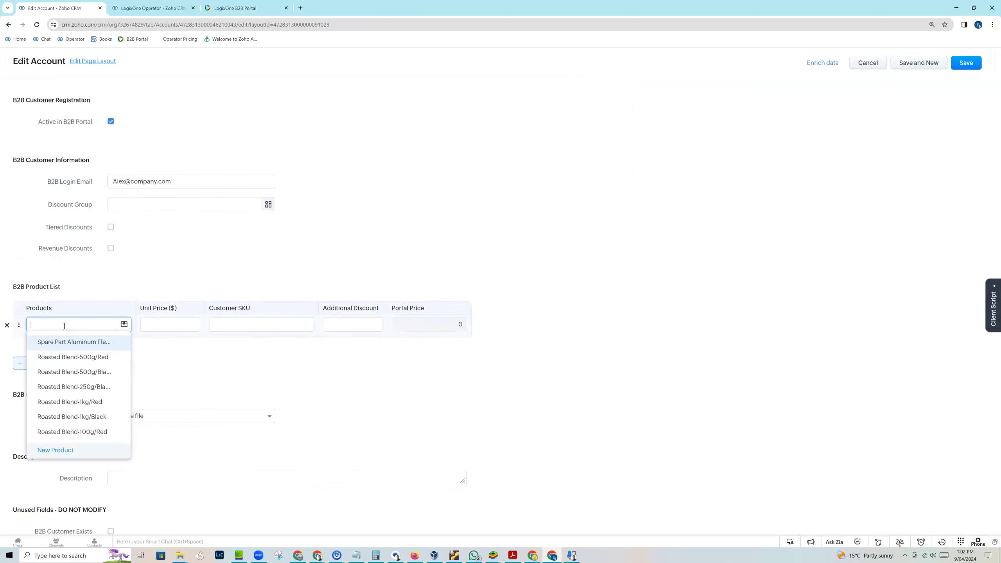
left_click(73, 341)
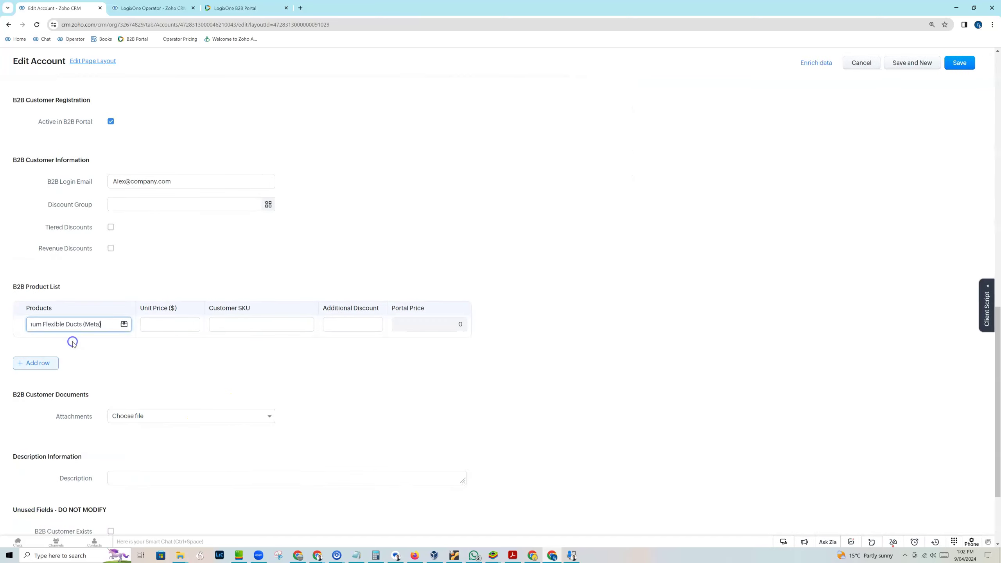
Step: Add a second B2B Product List row with Roasted Blend-250g/Black and save the account
left_click(47, 368)
left_click(50, 341)
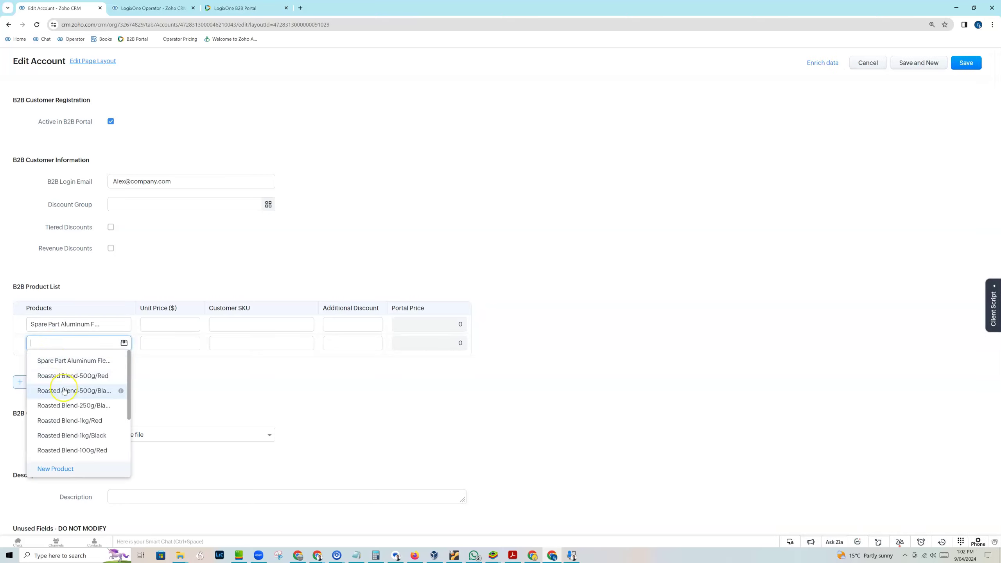
left_click(53, 407)
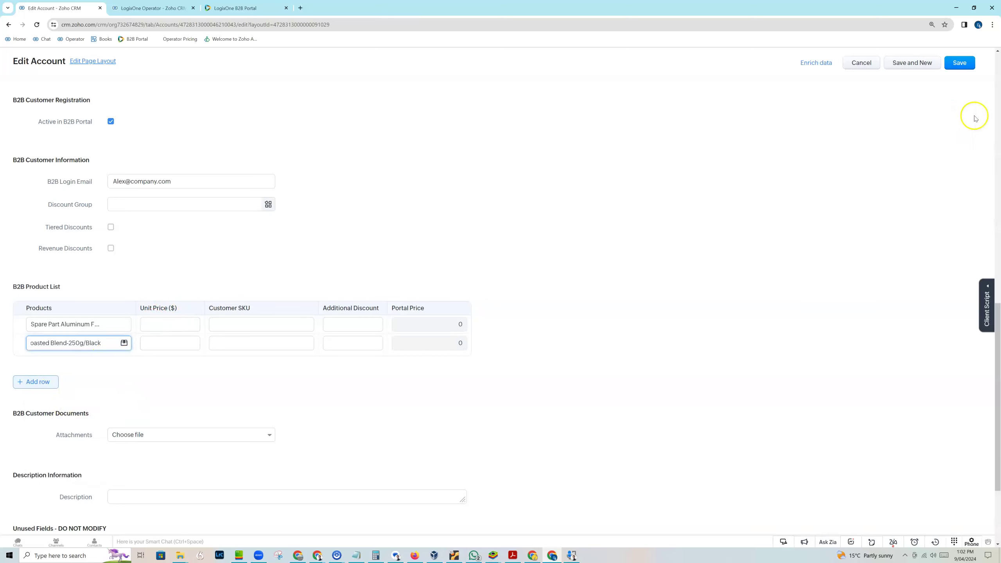
left_click(961, 65)
left_click(960, 79)
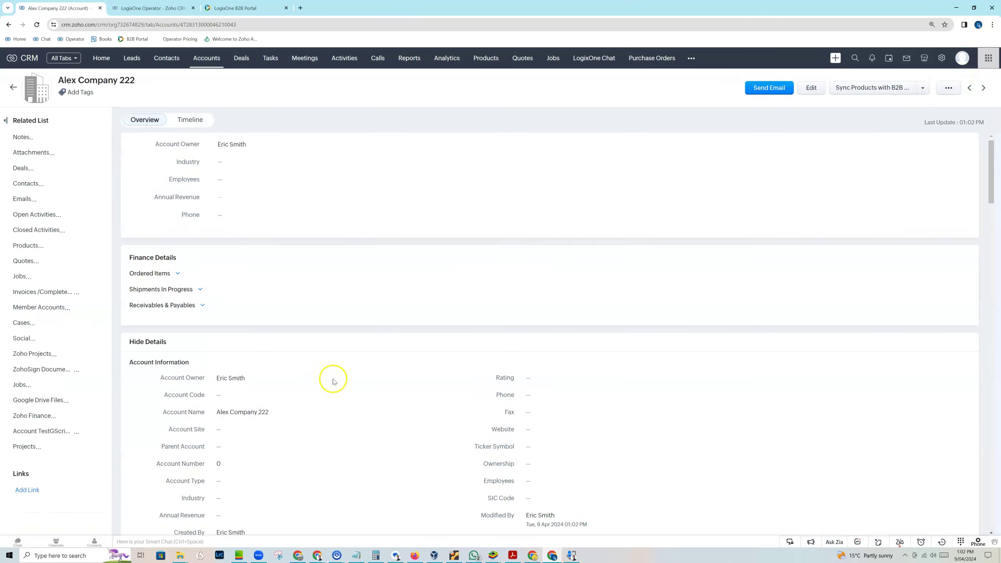
Step: Reload the account record and check the unit and portal prices of both products in the B2B Product List
scroll(332, 380, "down", 10)
scroll(335, 382, "down", 6)
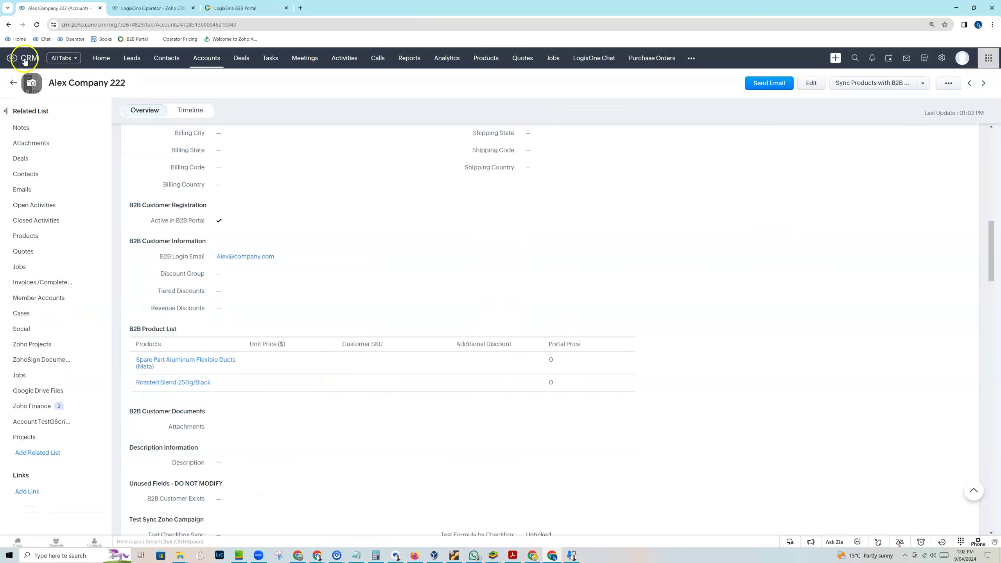
left_click(37, 25)
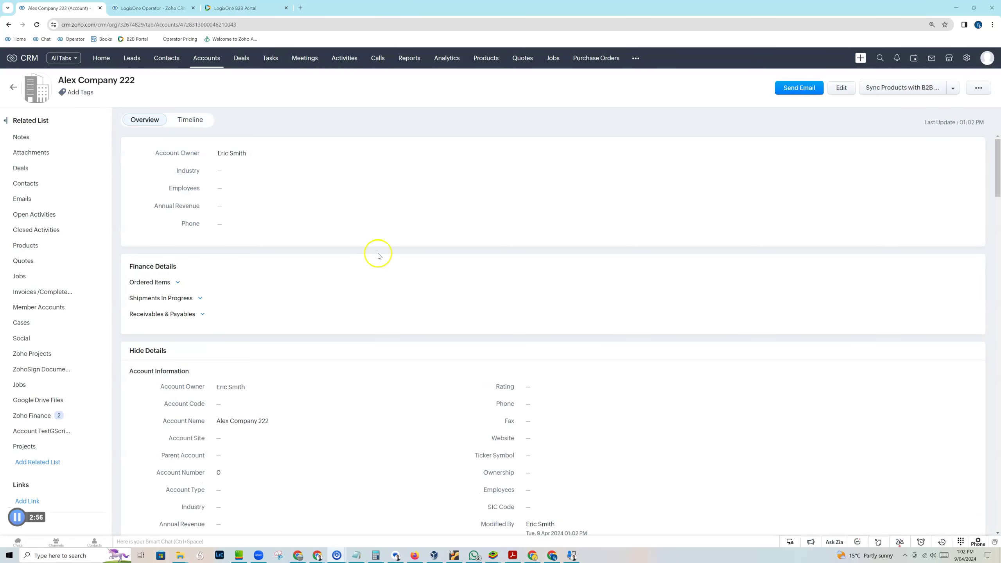
scroll(378, 256, "down", 15)
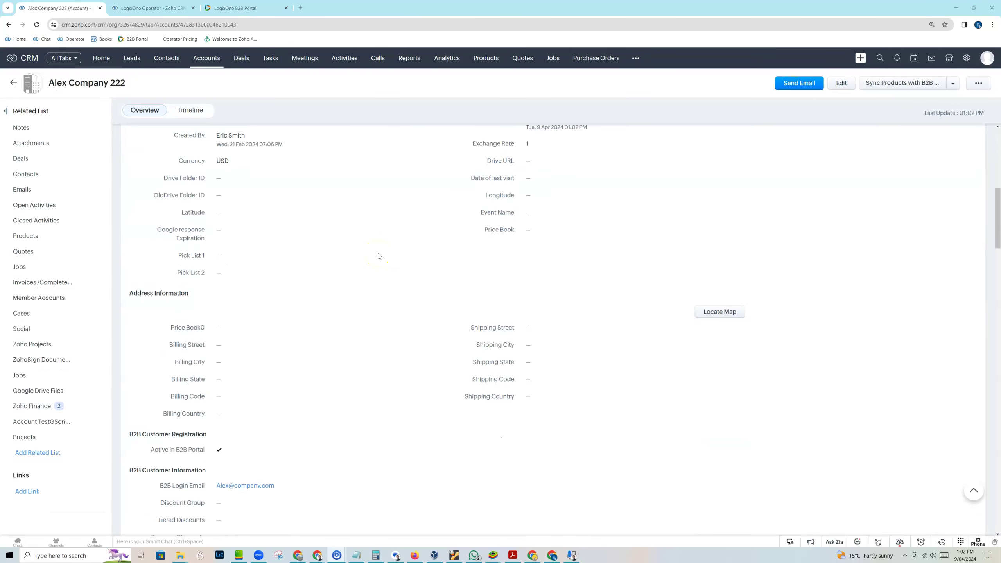
scroll(378, 256, "down", 1)
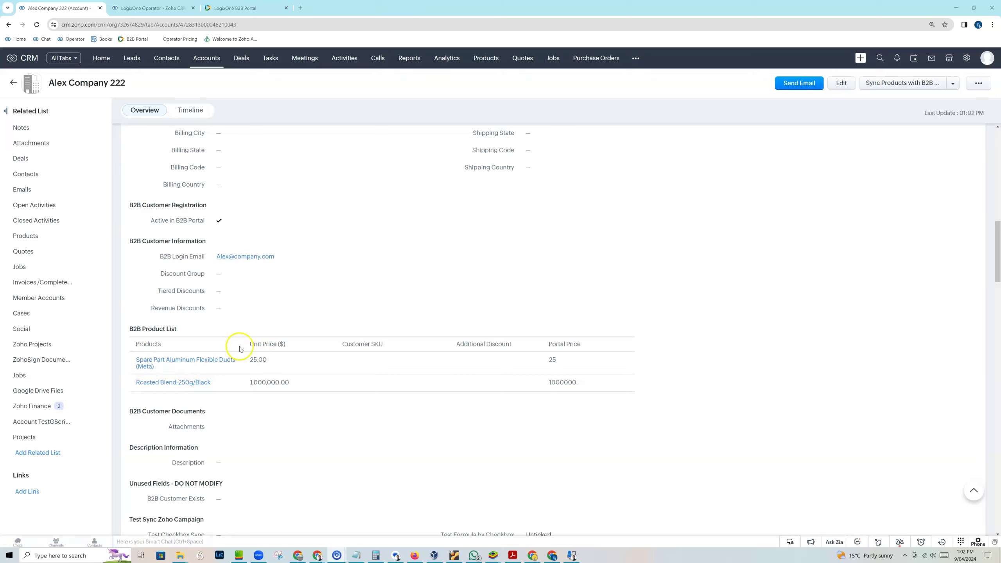
mouse_move(195, 383)
Step: Set the account's Discount Group to Price List 3 and save the field
left_click(236, 272)
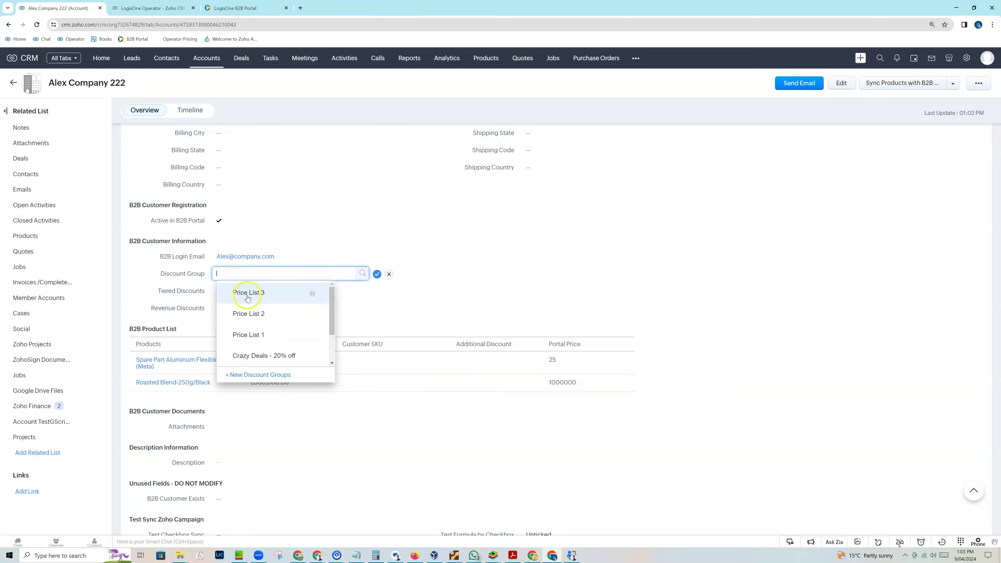
left_click(246, 292)
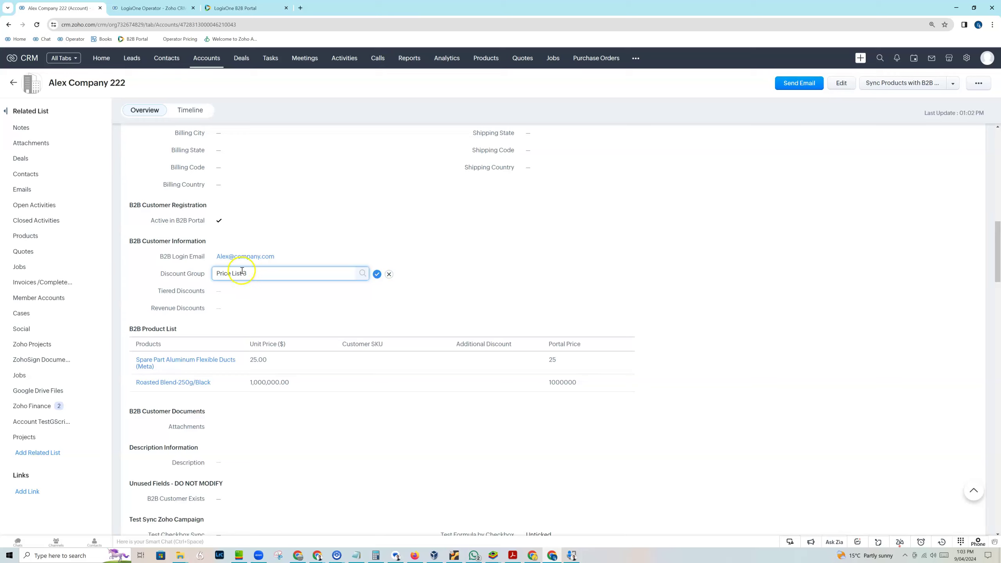
left_click(378, 274)
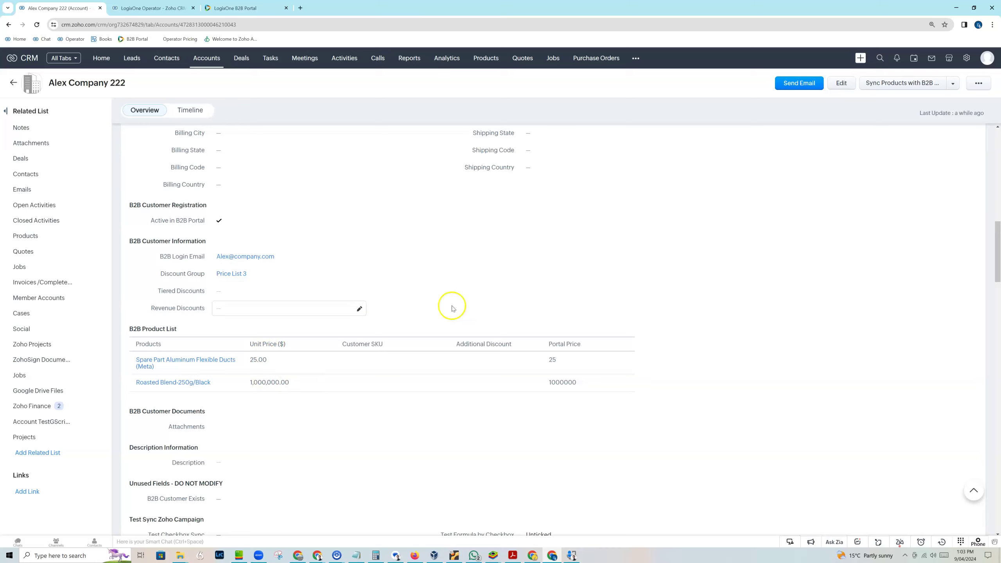
Step: Set the Additional Discount to 10 for the Spare Part Aluminum product and 5 for Roasted Blend-250g/Black, and save the account
left_click(848, 84)
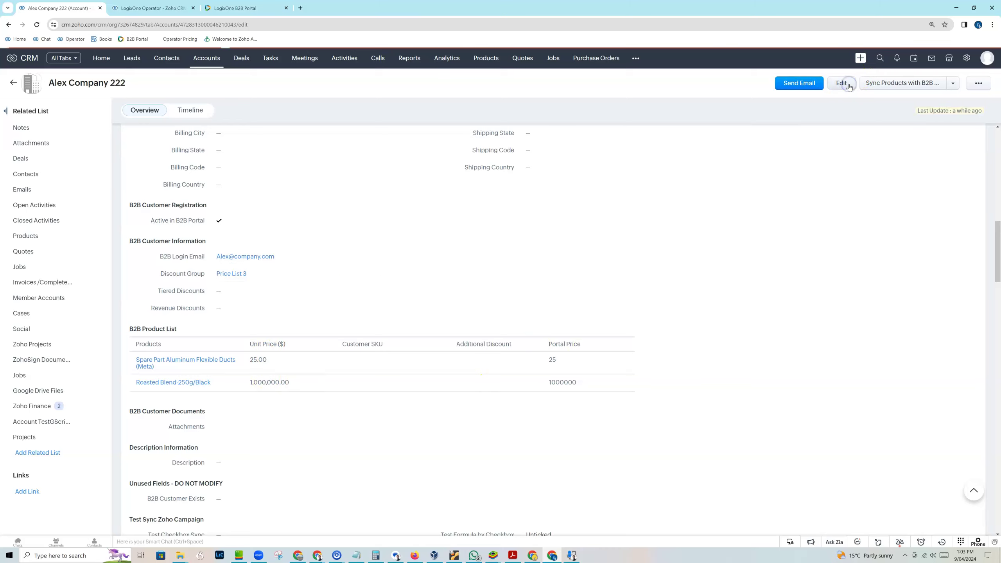
scroll(500, 276, "down", 10)
left_click(353, 285)
type("10")
left_click(347, 303)
type("5")
left_click(450, 287)
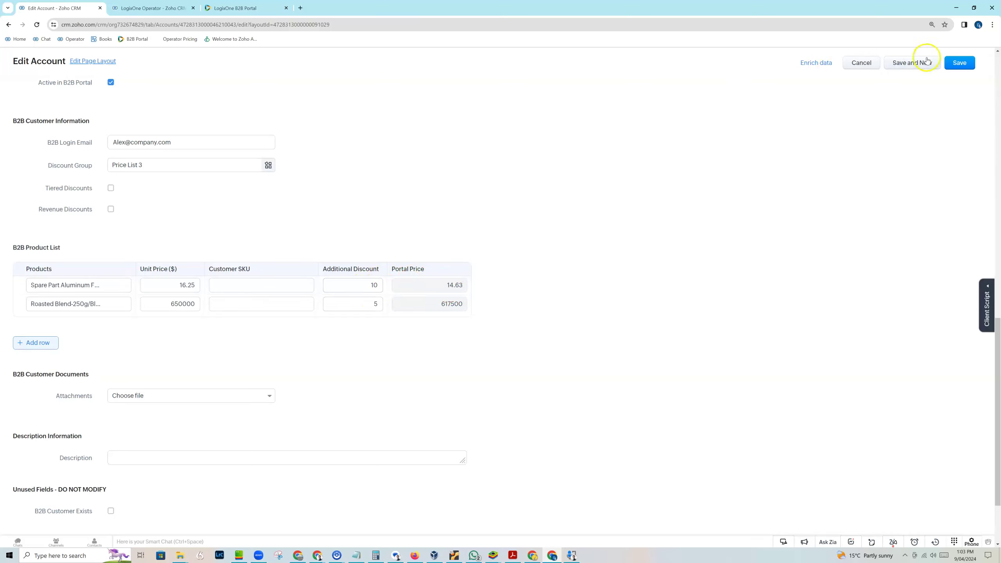
left_click(958, 63)
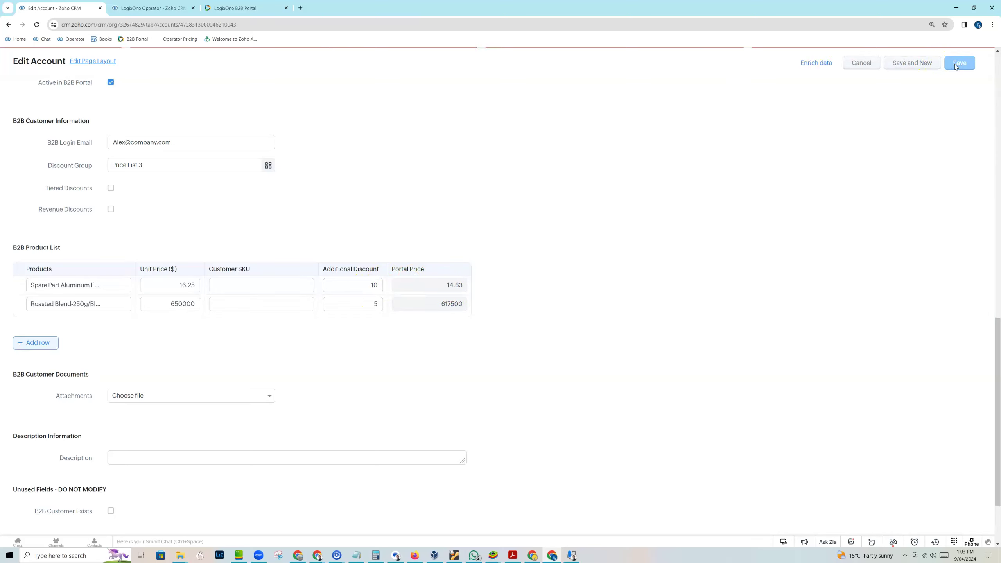
scroll(348, 292, "down", 10)
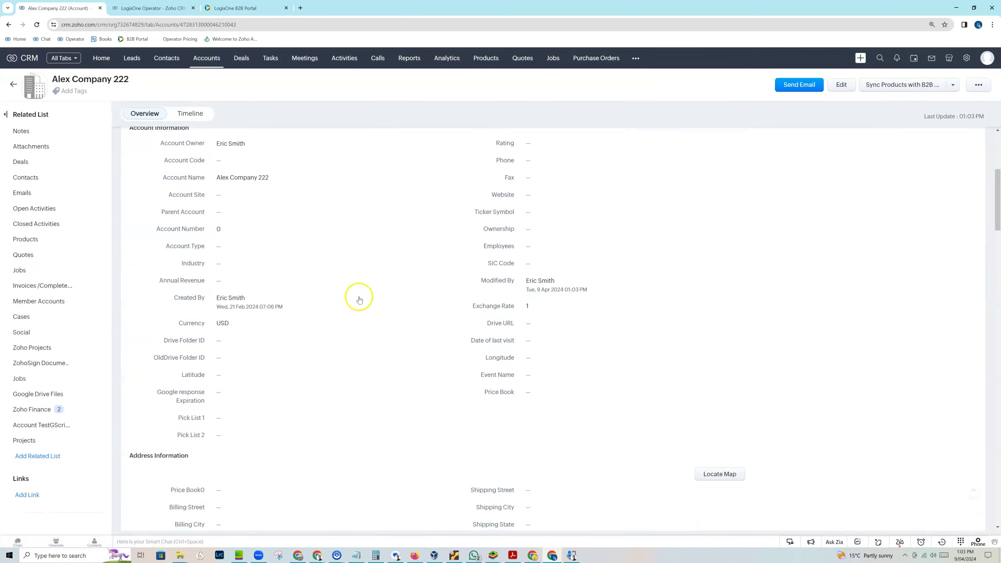
scroll(359, 300, "down", 4)
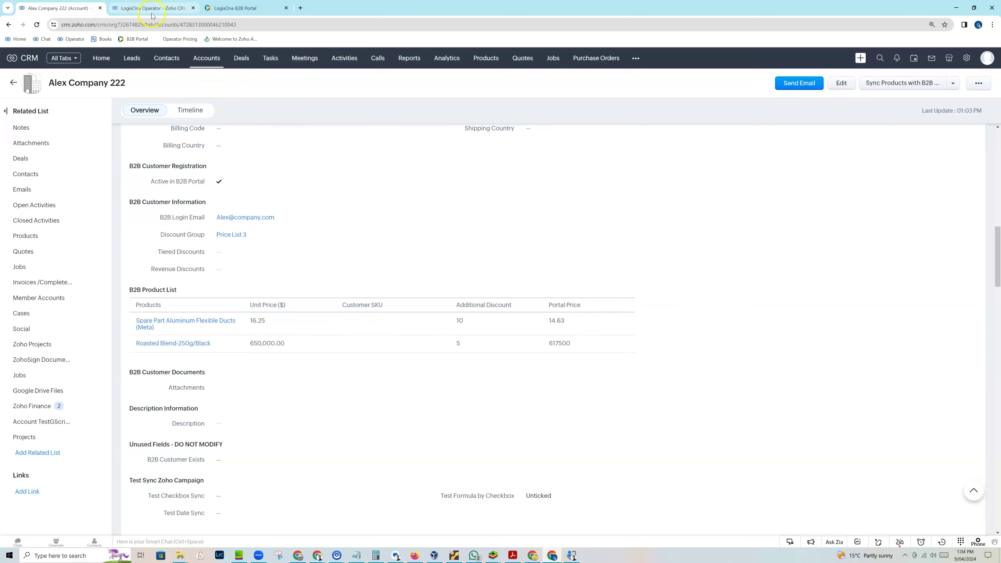
Step: Open the Council Price Book record from the Price Books module in the second CRM browser tab
left_click(168, 8)
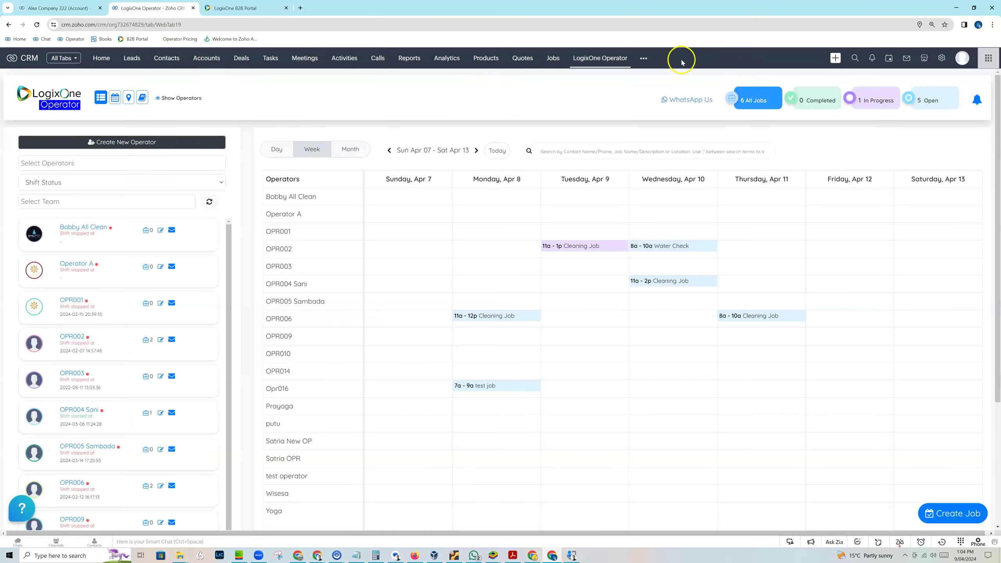
left_click(641, 60)
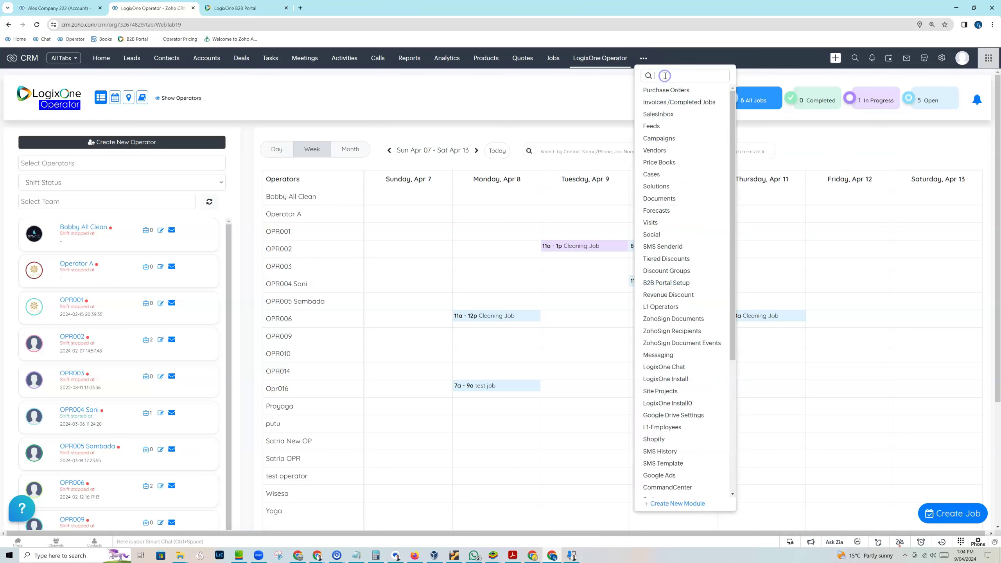
type("price")
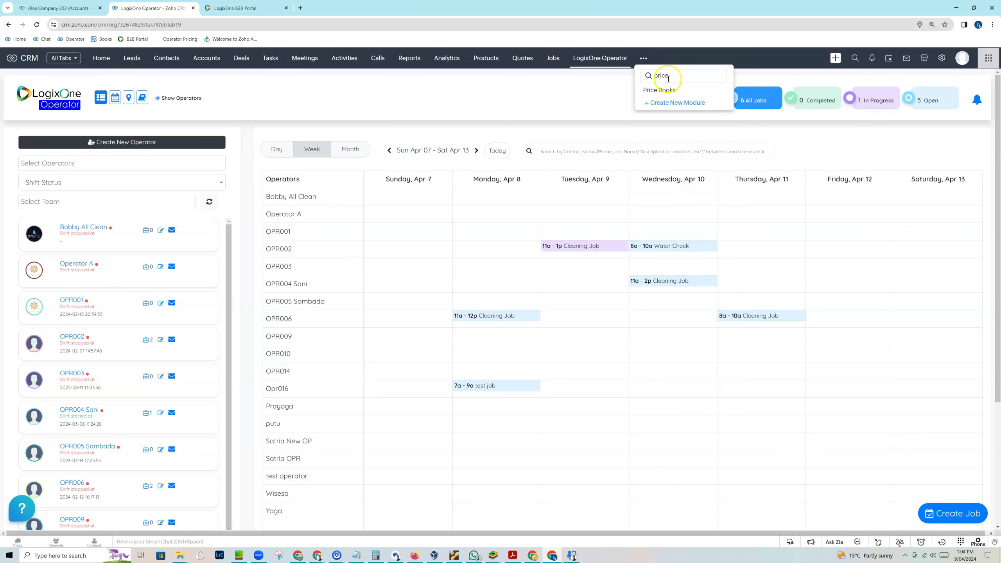
left_click(668, 92)
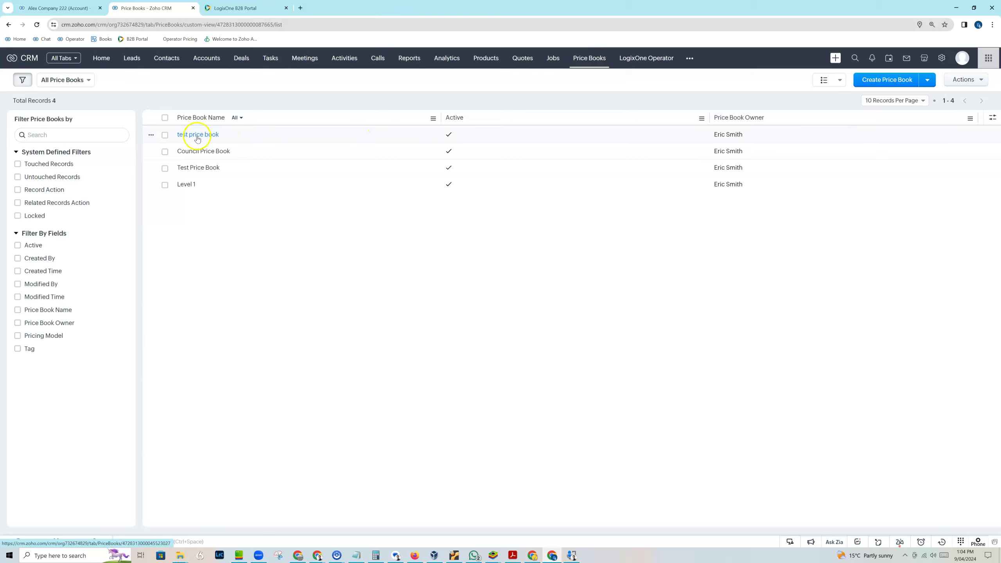
left_click(200, 150)
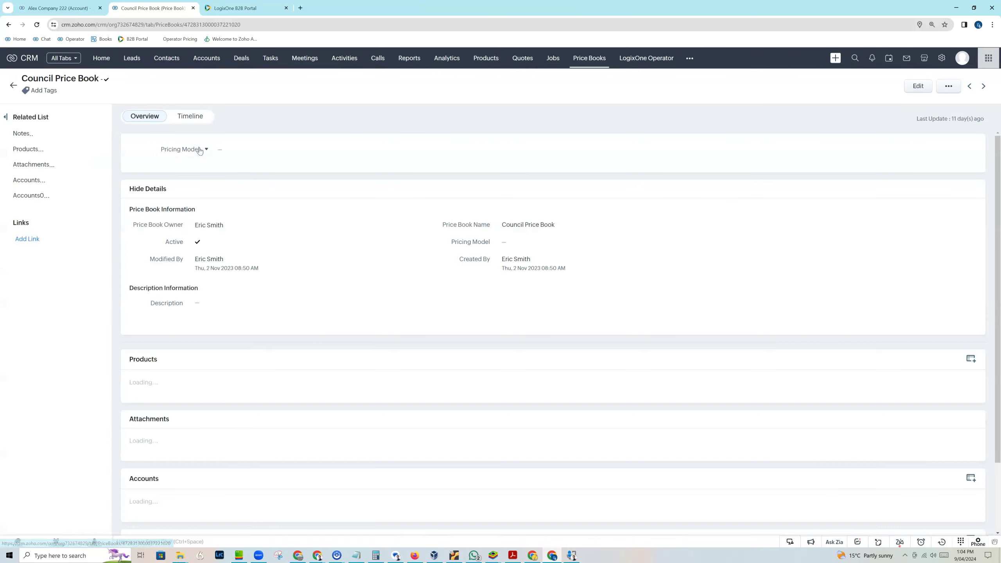
scroll(319, 229, "down", 2)
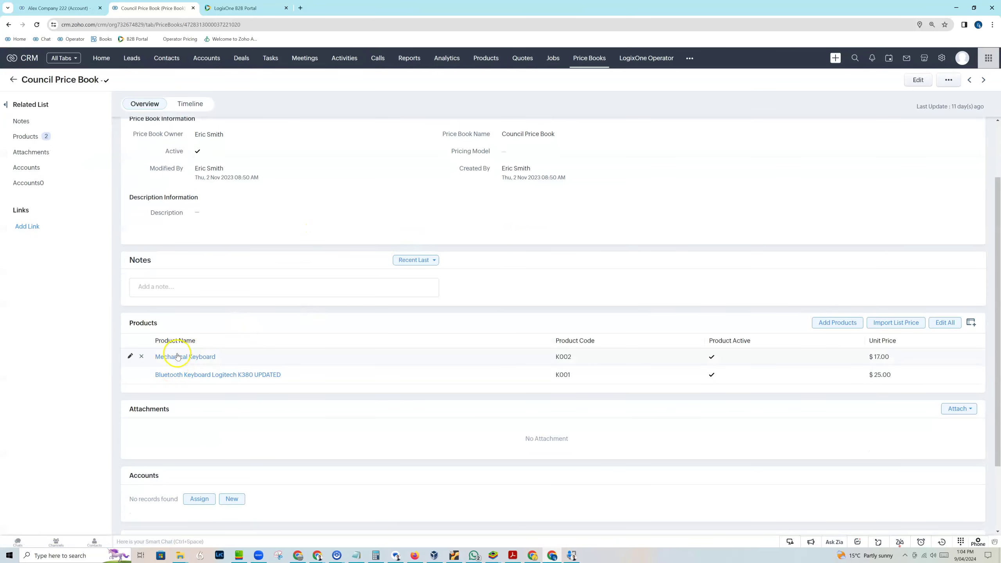
Step: Add Laser Engraved Pens-250 at $115, Event Metal Pens-200 at $25 and Event Metal Pens-250 at $4.95 to the Council Price Book
left_click(838, 324)
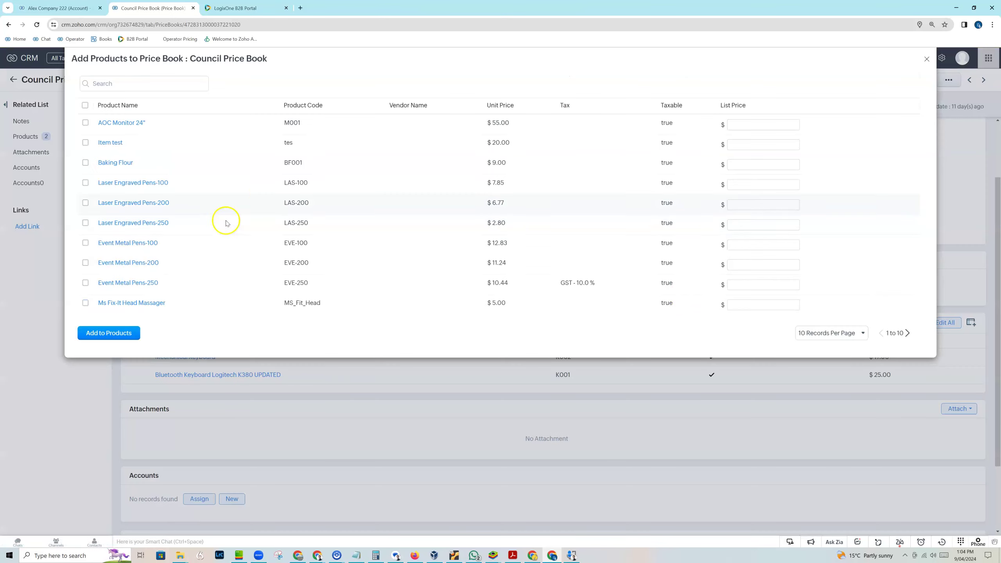
left_click(84, 266)
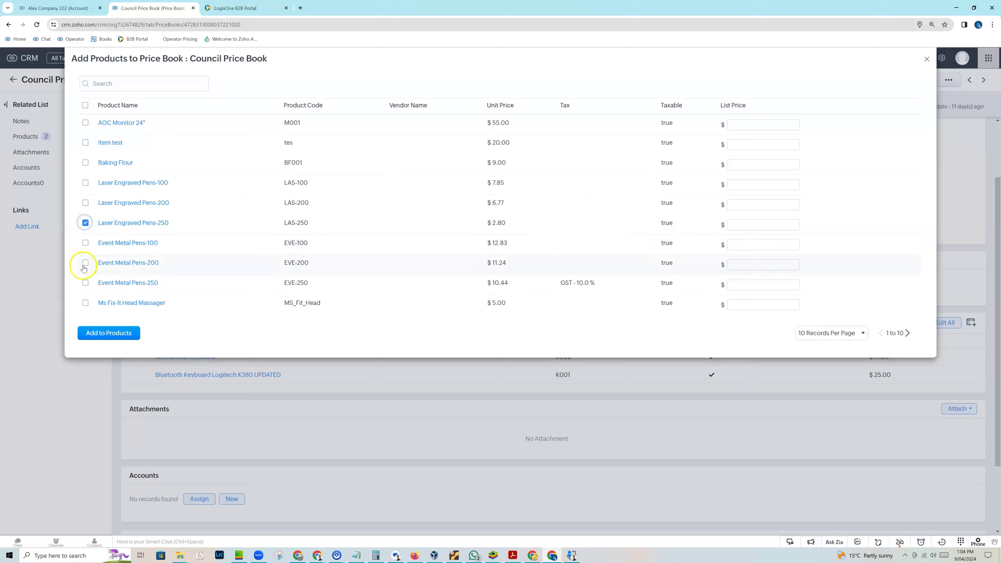
left_click(85, 283)
left_click(739, 224)
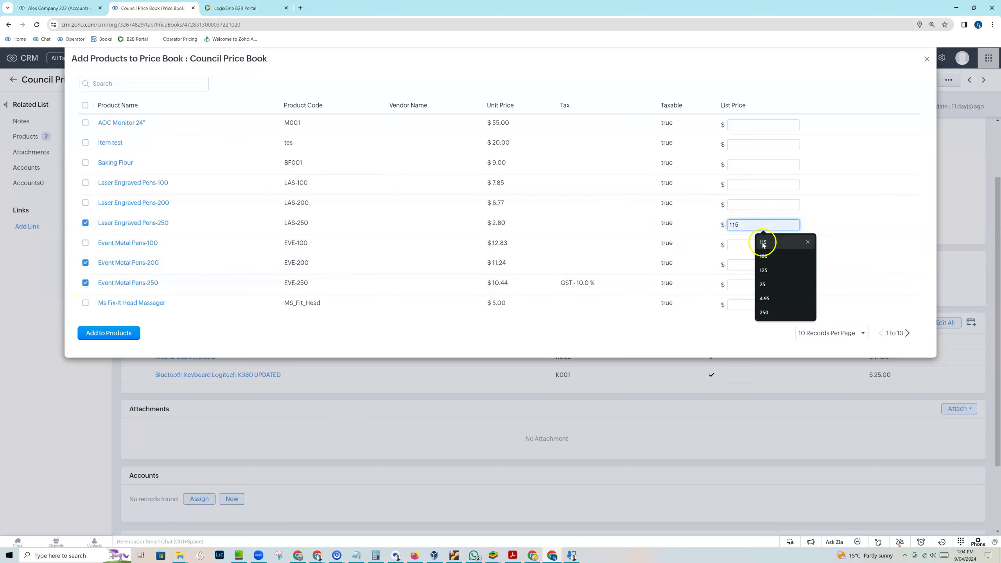
left_click(760, 243)
left_click(750, 264)
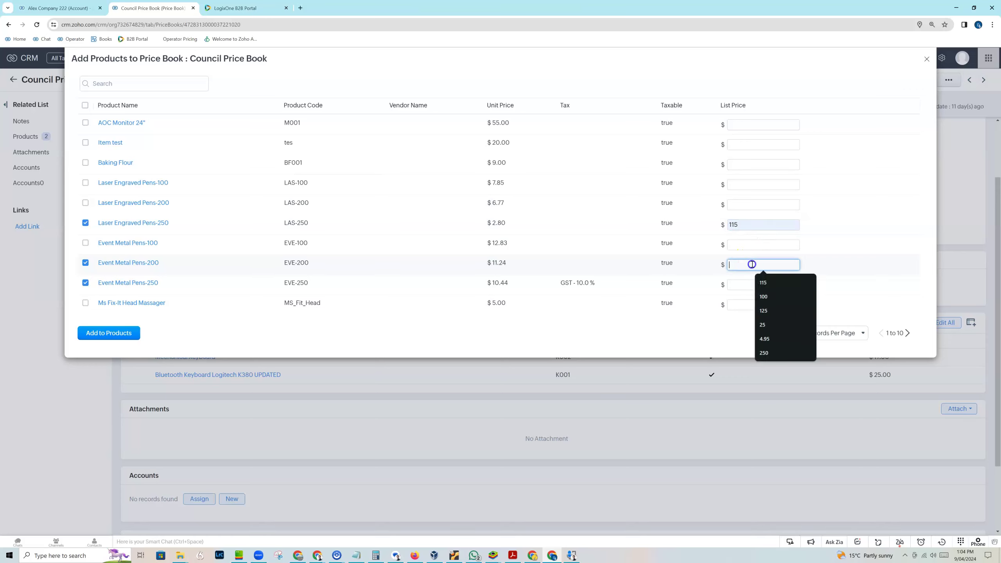
left_click(766, 326)
left_click(744, 285)
left_click(763, 358)
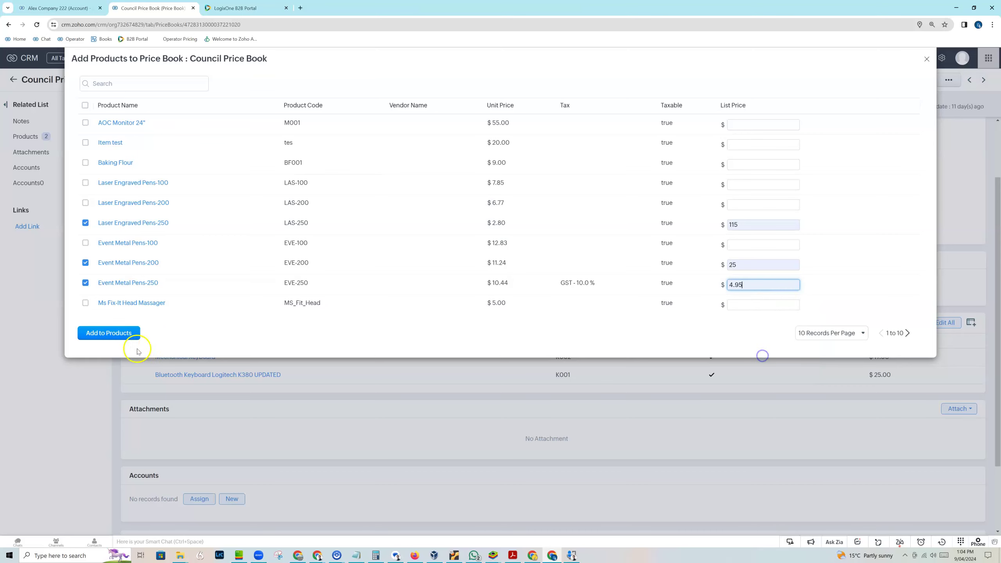
left_click(109, 333)
scroll(120, 339, "down", 3)
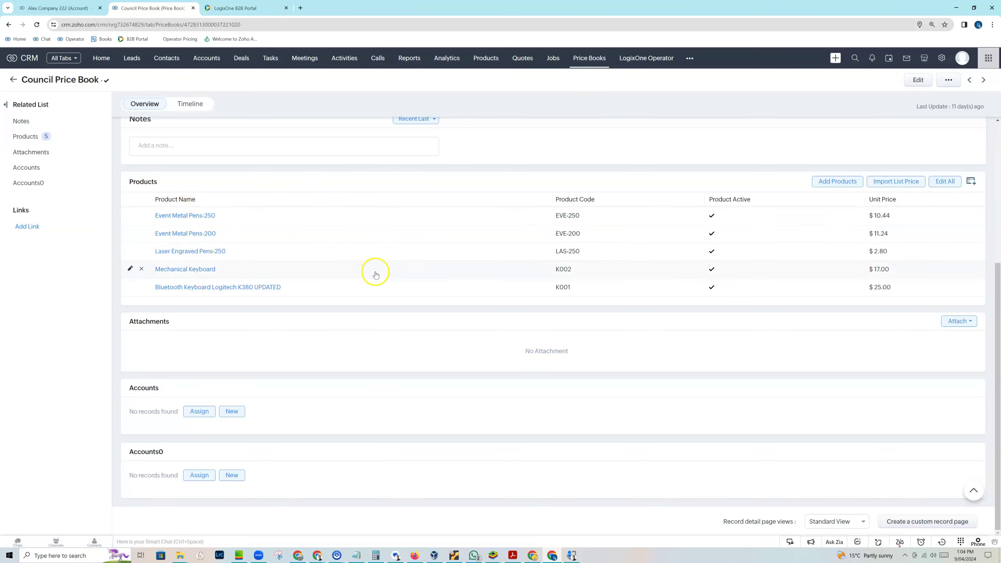
scroll(375, 272, "up", 5)
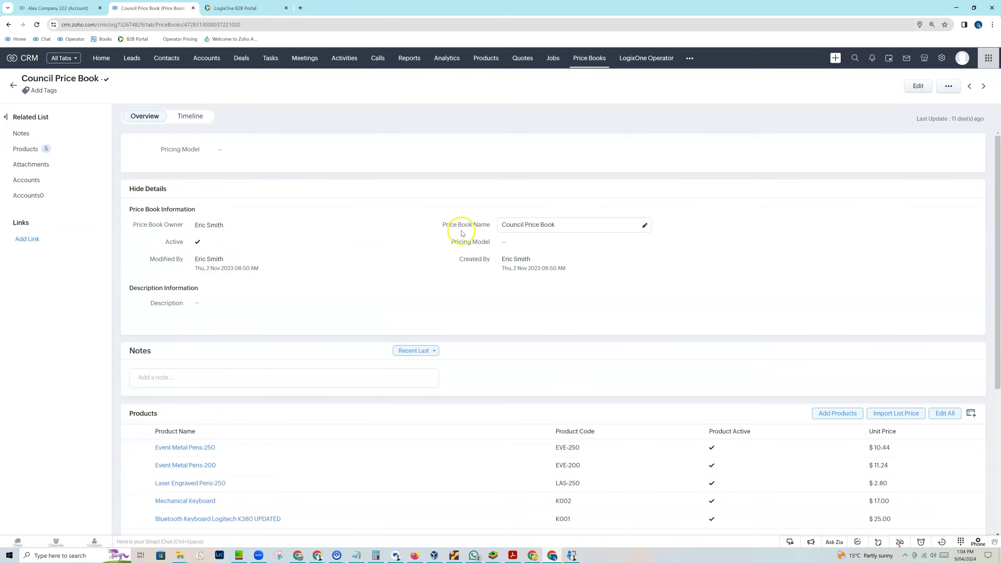
Step: Return to the account record, set its Price Book field to Council Price Book and save the field
left_click(593, 60)
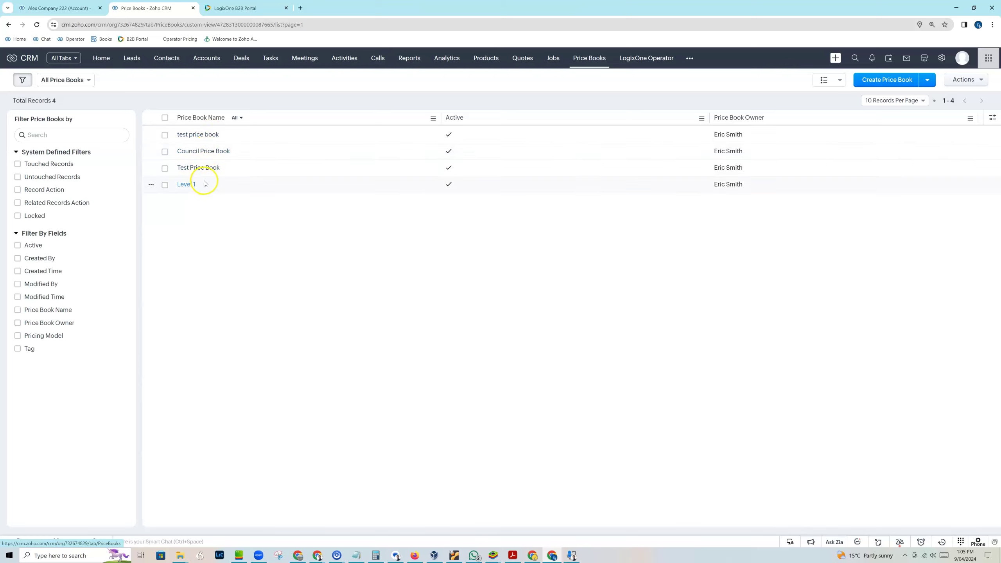
left_click(57, 9)
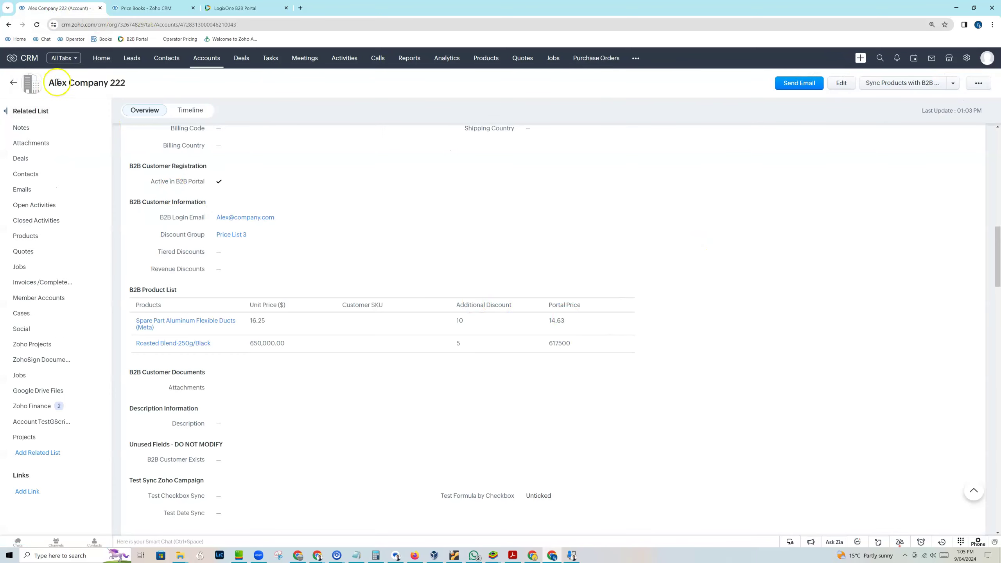
left_click(163, 9)
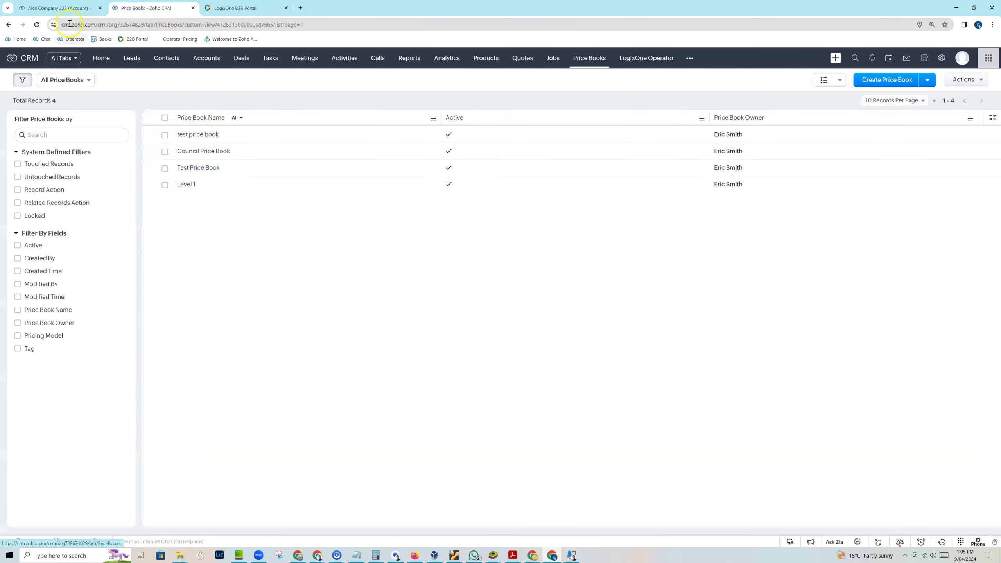
left_click(55, 8)
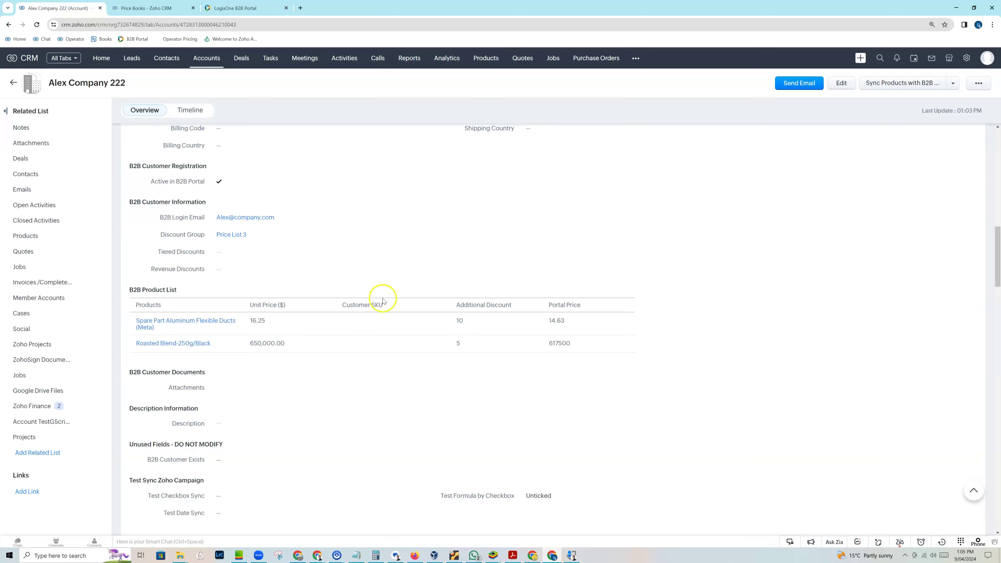
scroll(386, 296, "up", 5)
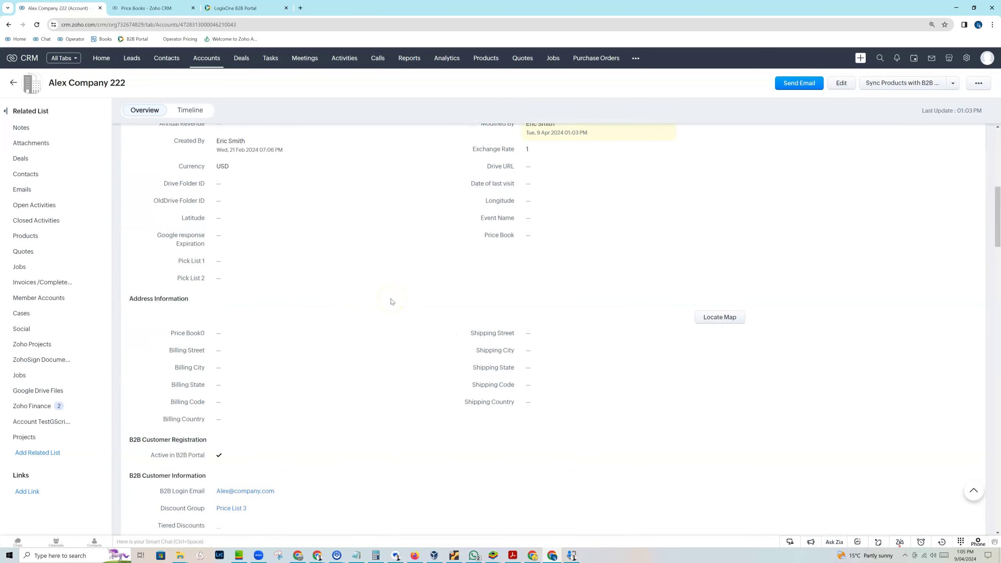
left_click(537, 239)
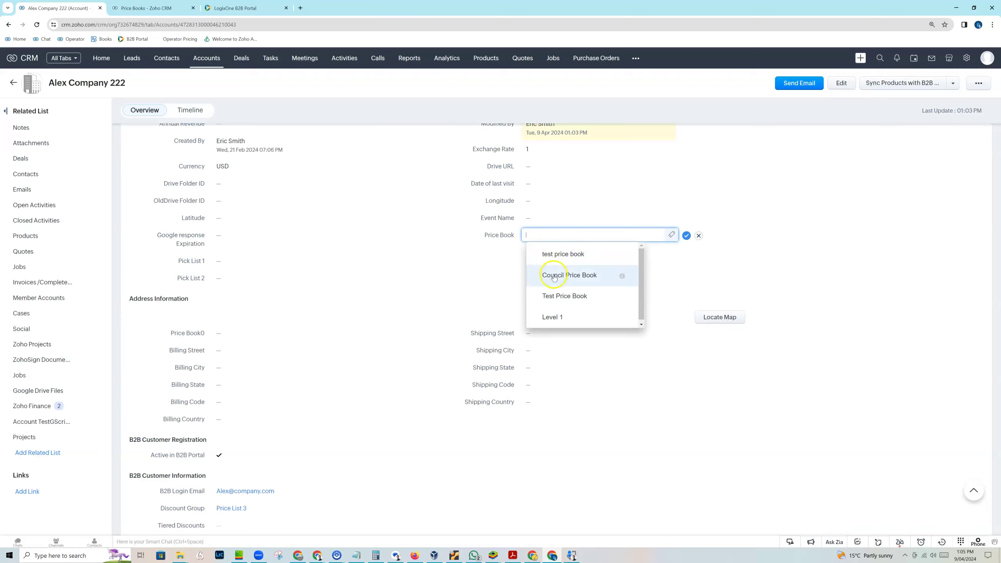
left_click(554, 275)
left_click(687, 236)
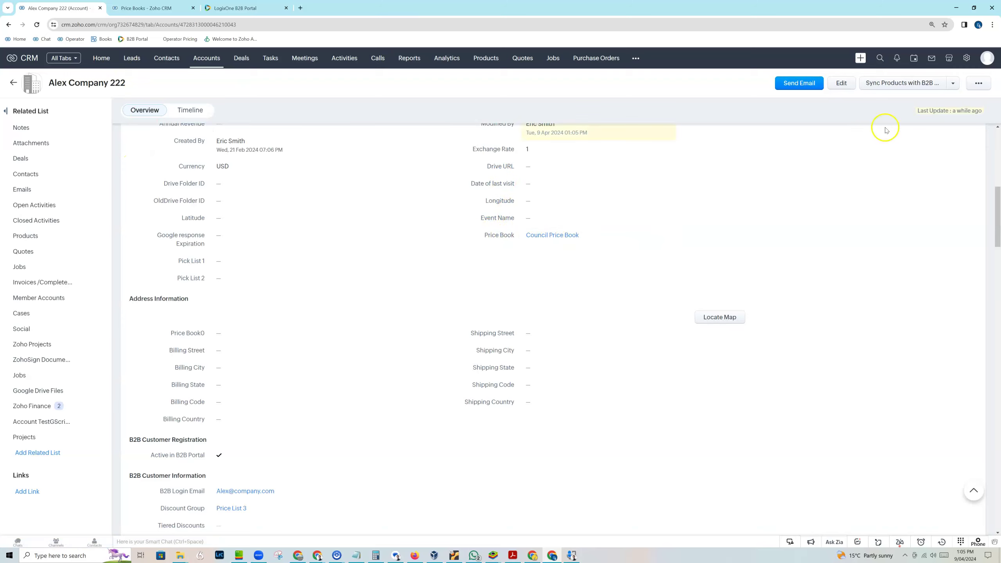
Step: Sync the account's B2B items from the price book and review the B2B Product List
left_click(953, 84)
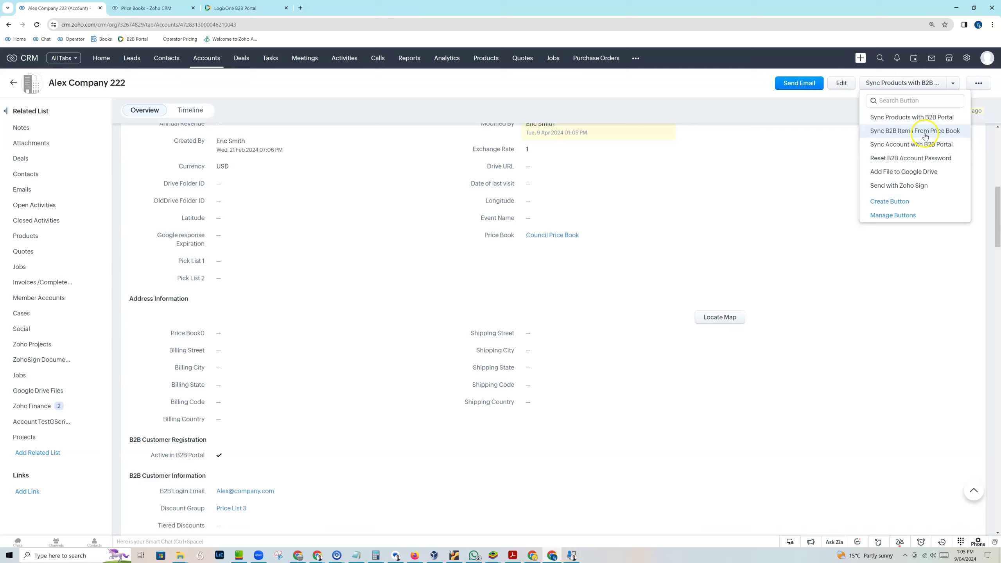
left_click(913, 132)
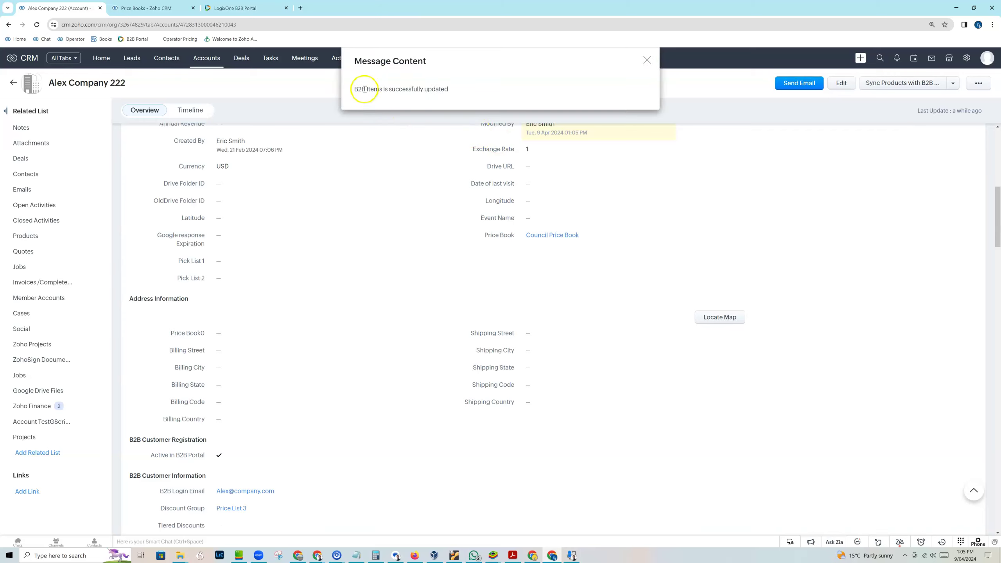
left_click(647, 60)
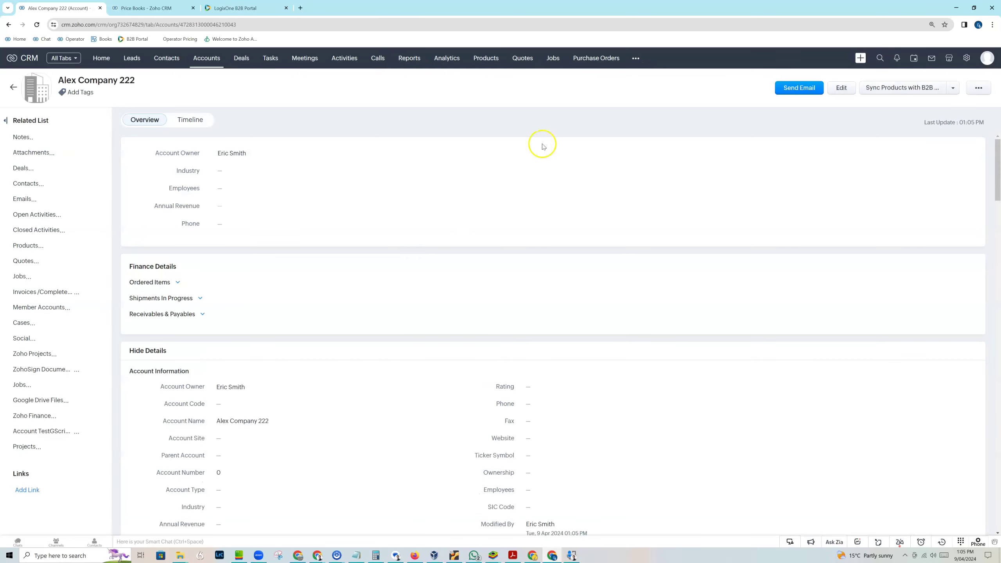
scroll(391, 270, "down", 15)
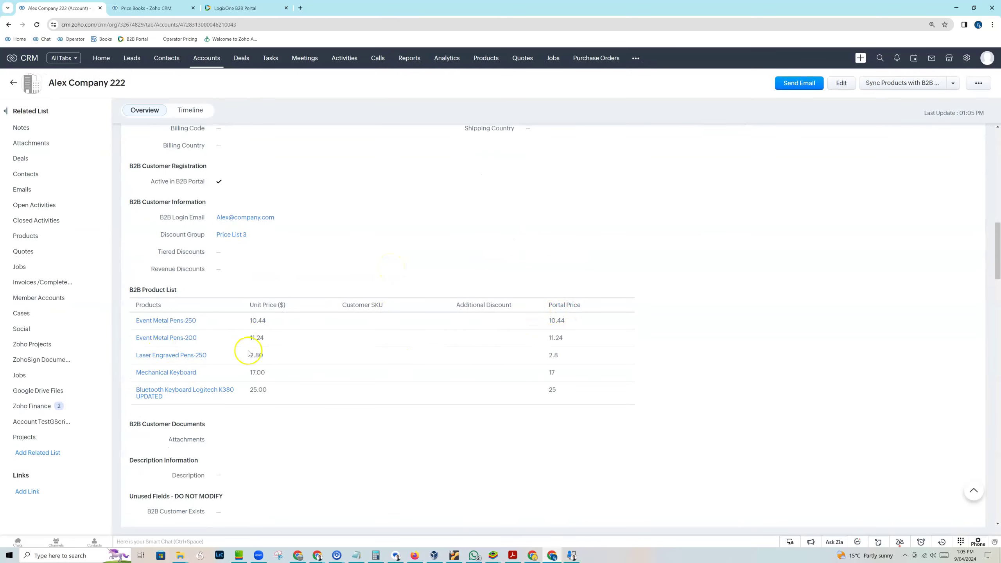
Step: Compare the products and unit prices in the Council Price Book with the account's B2B Product List and check its Price Book field
left_click(158, 7)
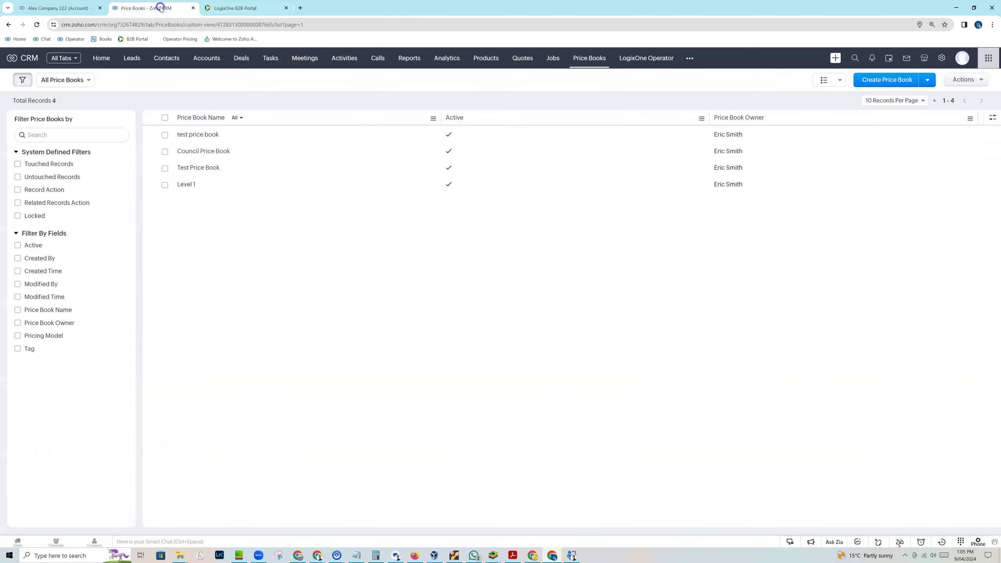
left_click(209, 151)
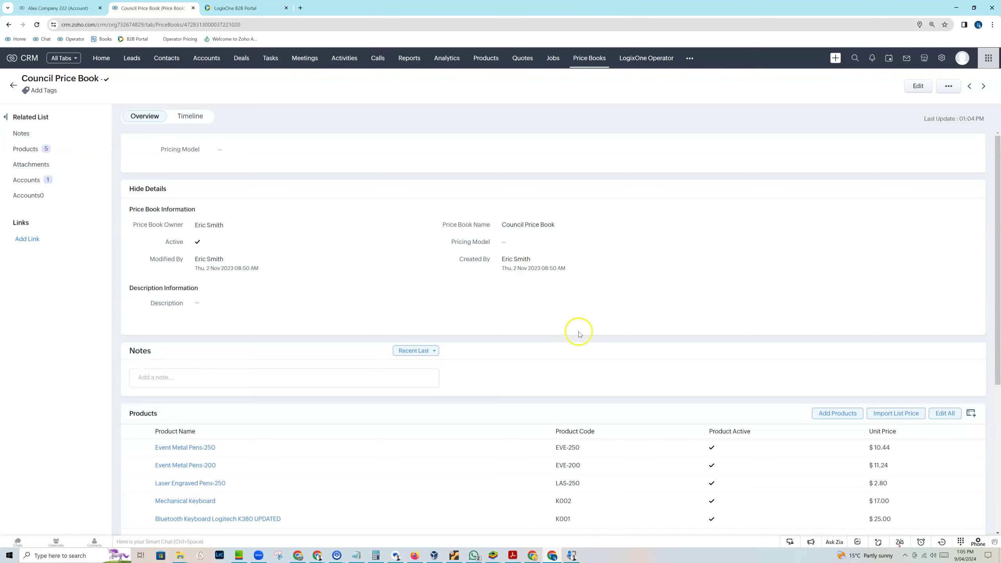
scroll(927, 339, "down", 3)
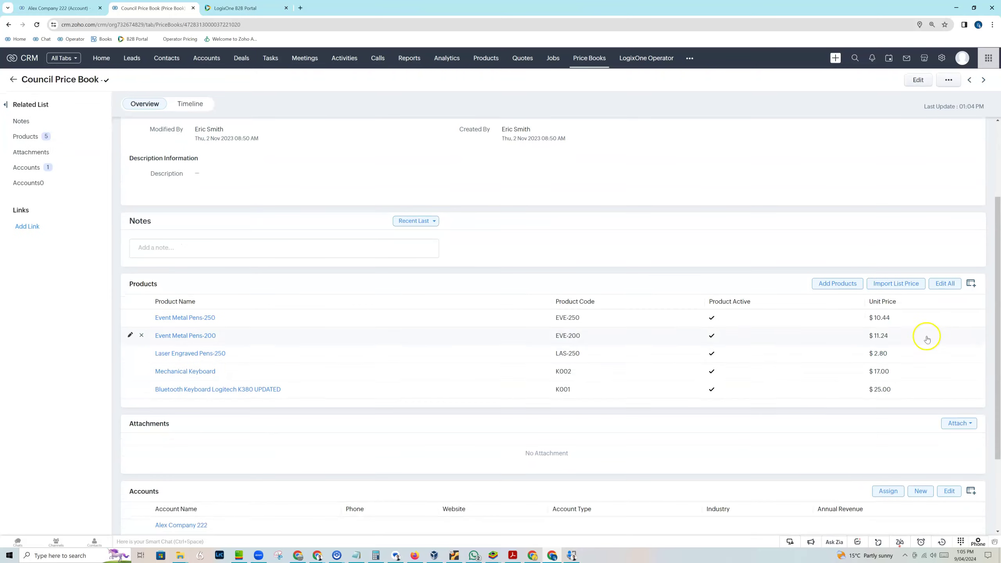
left_click(61, 11)
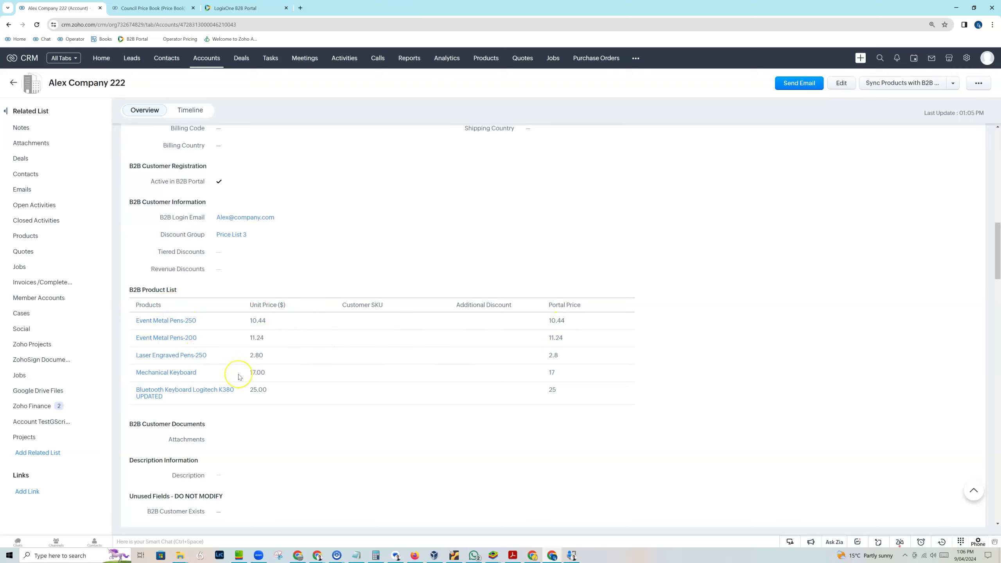
left_click(148, 10)
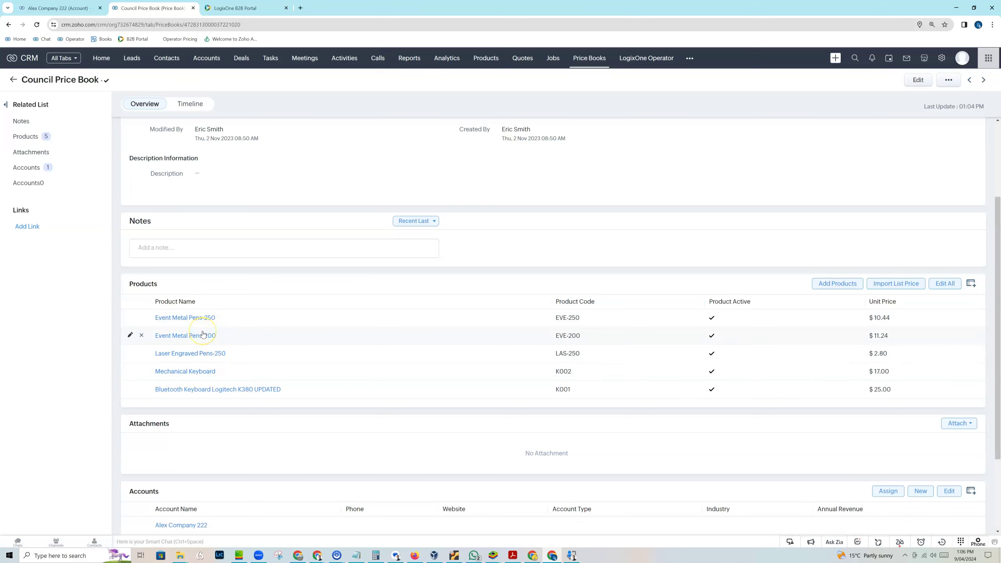
left_click(59, 8)
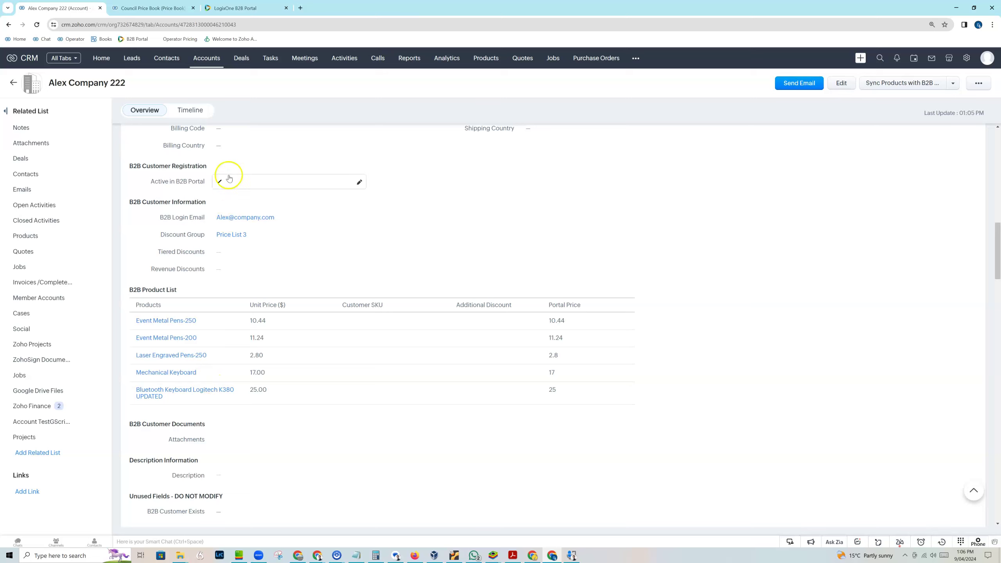
scroll(572, 165, "up", 5)
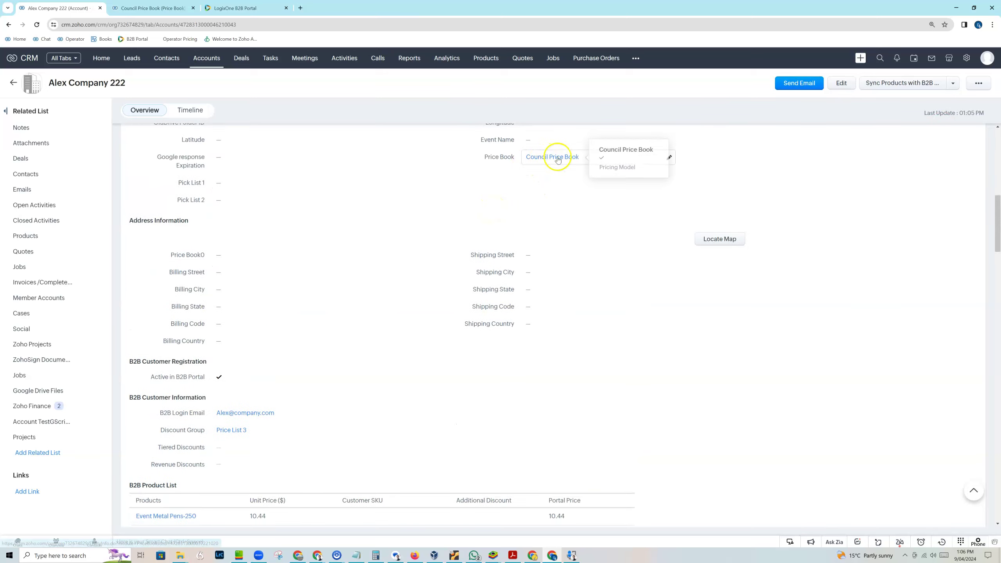
left_click(955, 85)
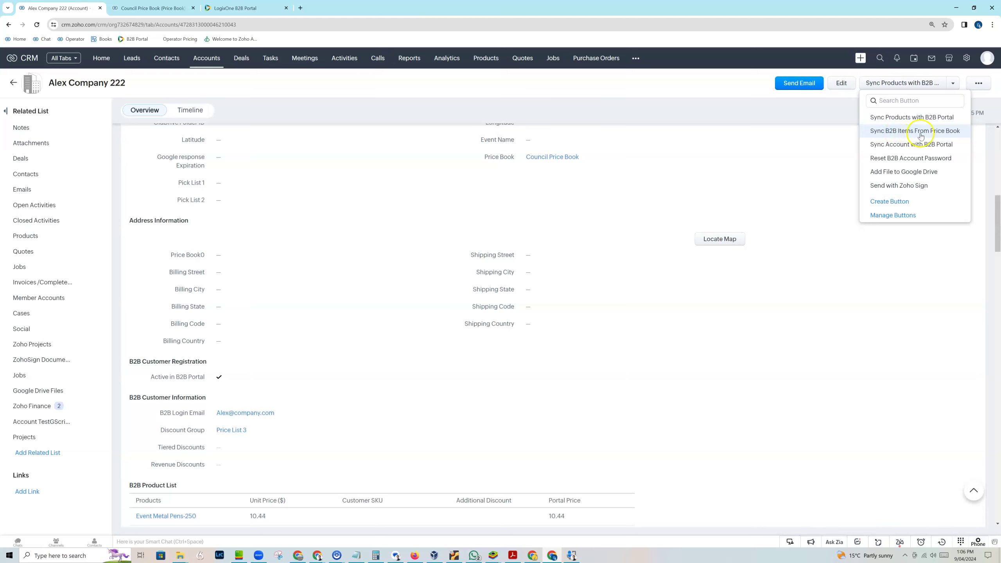
scroll(447, 371, "down", 4)
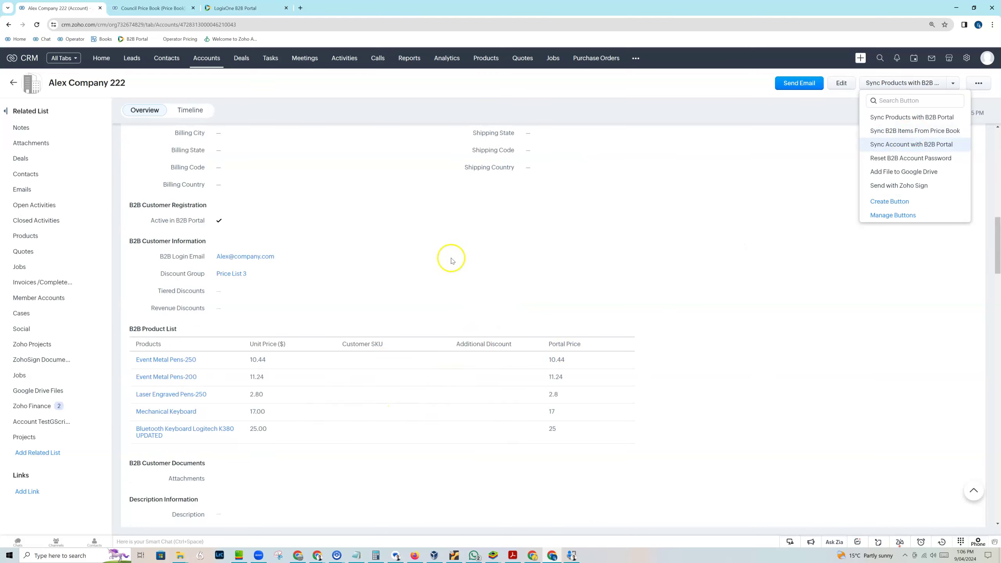
Step: Edit the account and add Roasted Blend-100g/Red to its B2B Product List with a unit price of 12
left_click(841, 85)
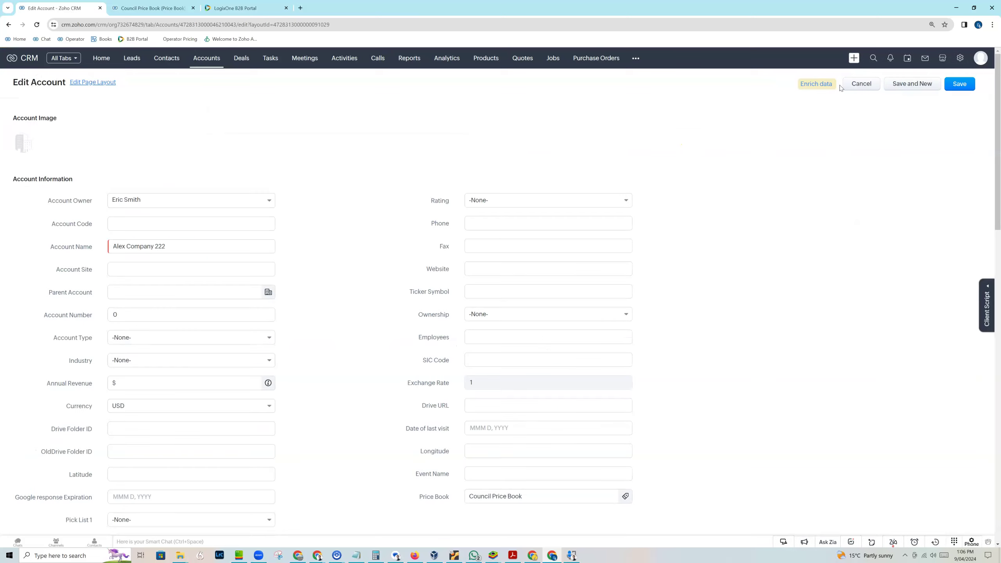
scroll(306, 315, "down", 10)
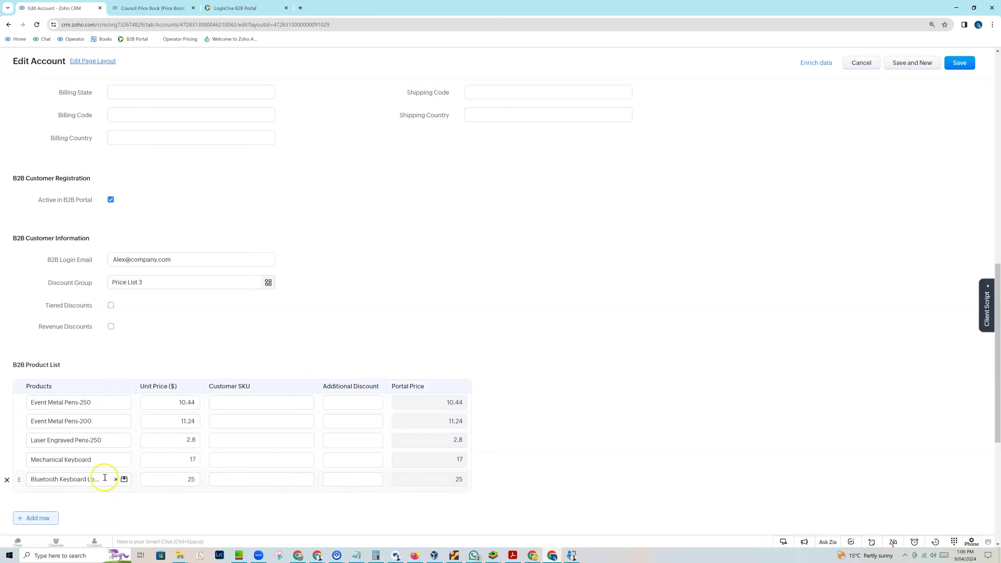
left_click(50, 519)
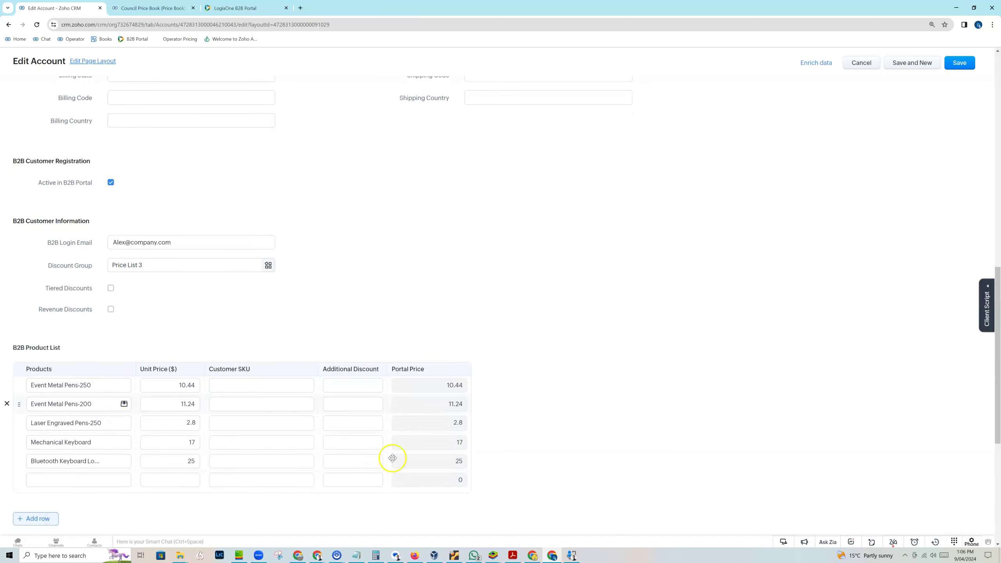
left_click(73, 483)
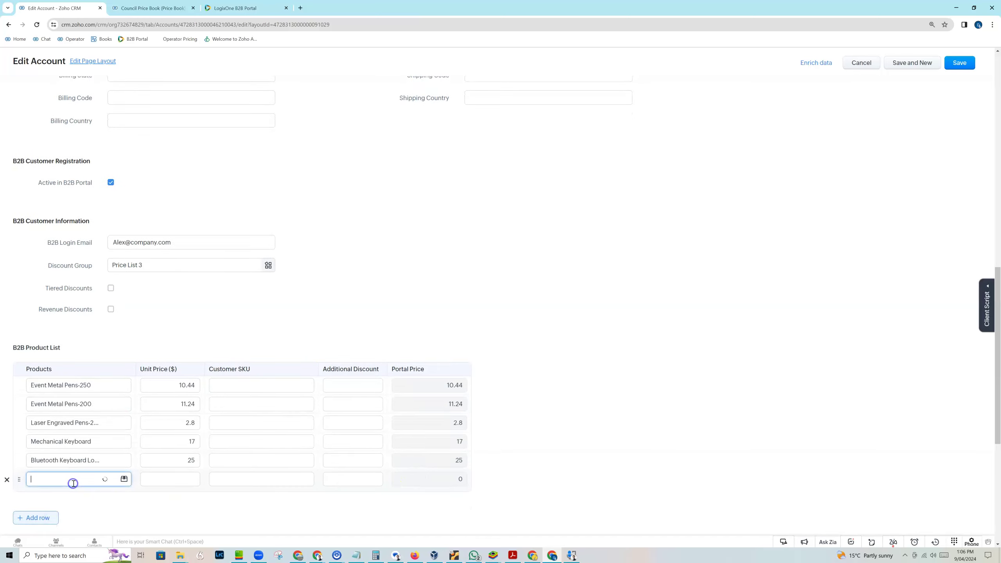
left_click(83, 444)
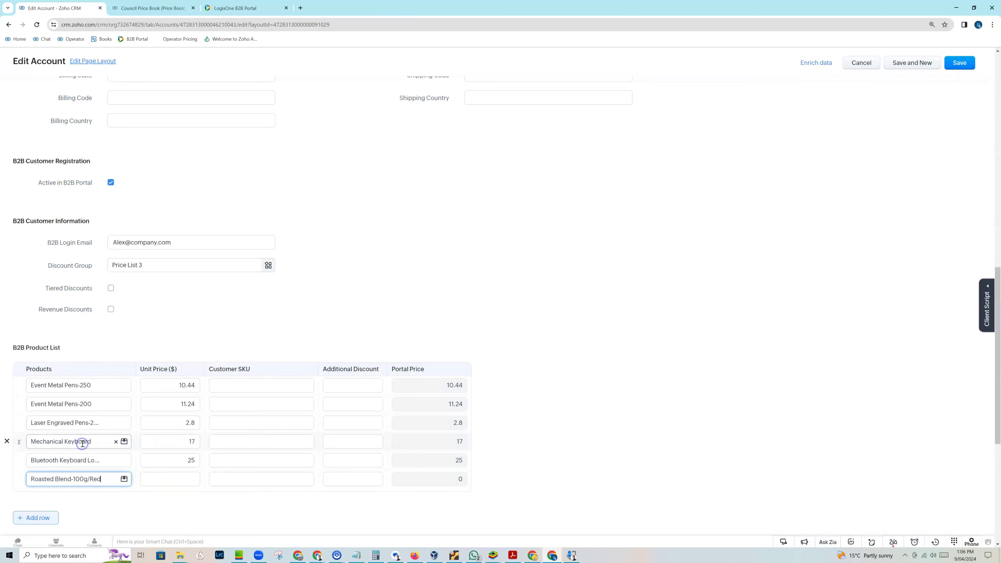
left_click(173, 483)
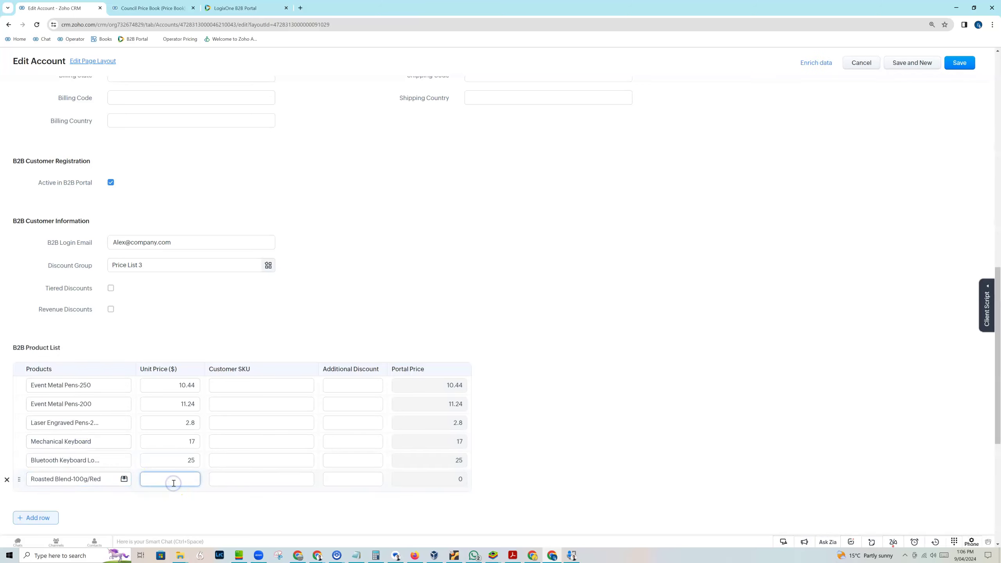
key("Tab")
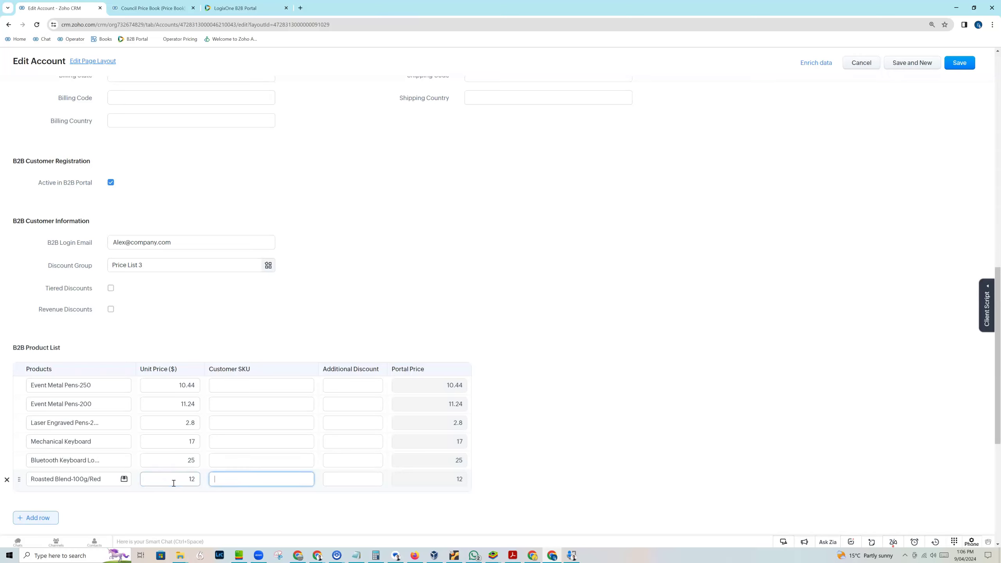
Step: Save the account changes and review the saved B2B Product List
scroll(554, 405, "down", 4)
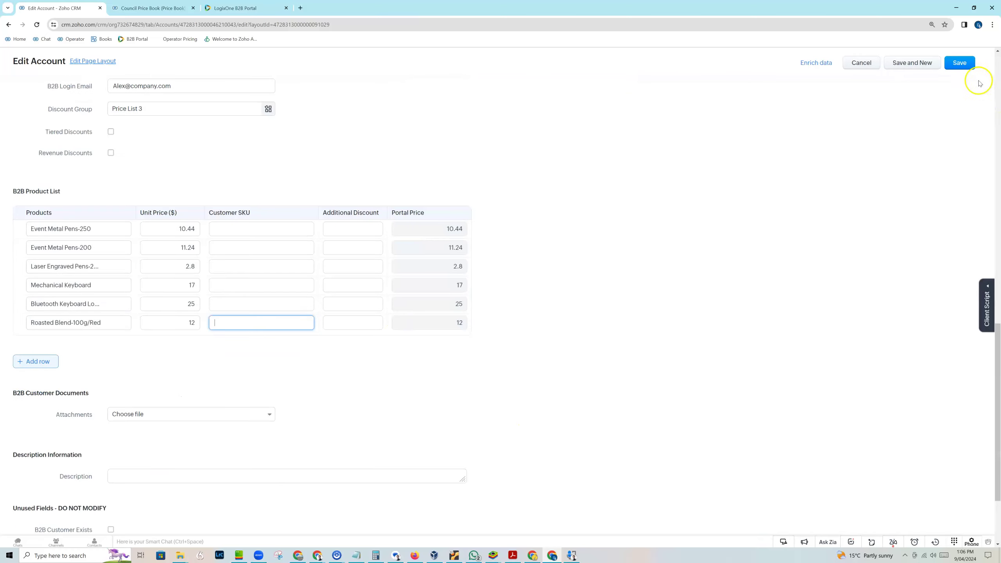
left_click(965, 66)
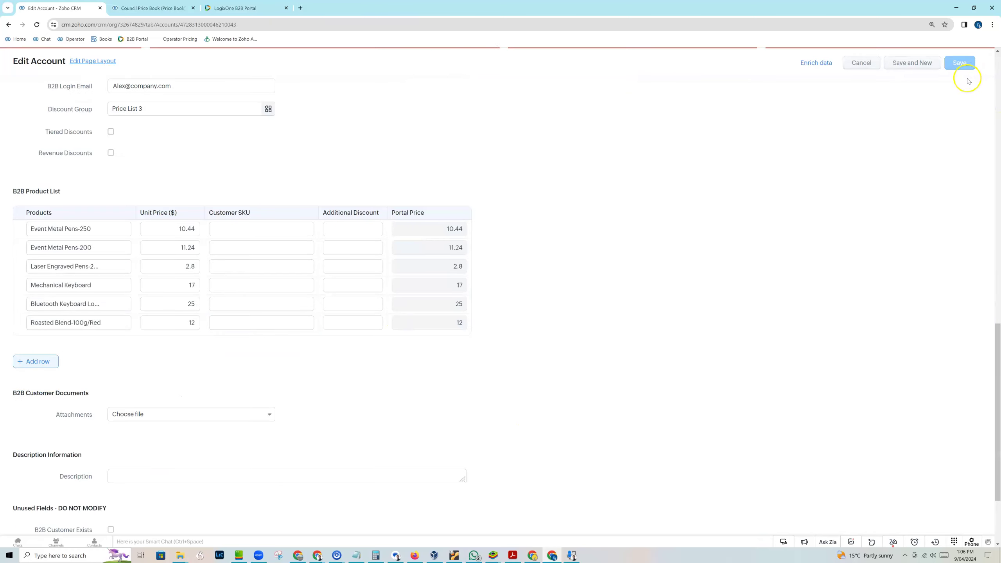
scroll(342, 343, "down", 10)
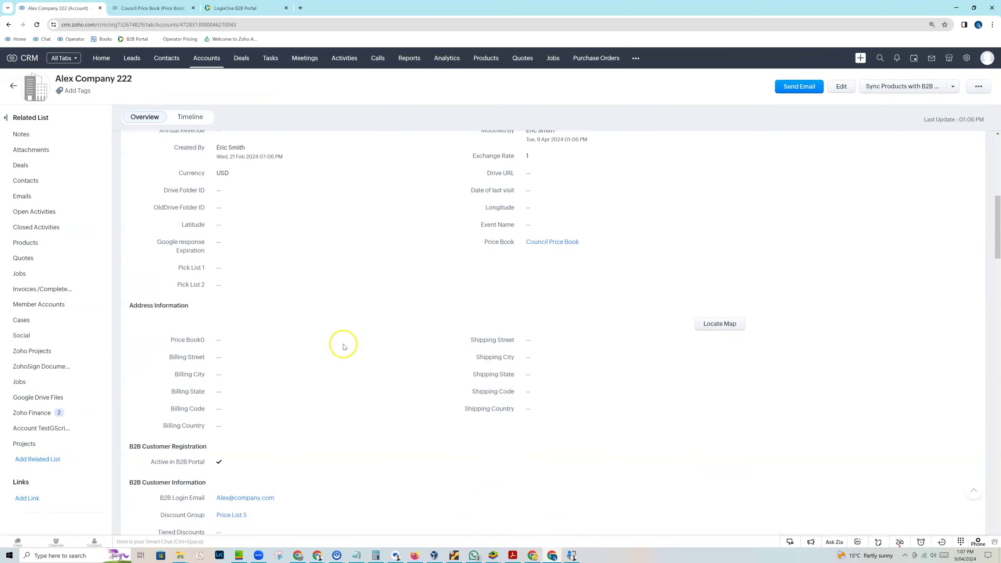
scroll(343, 346, "down", 3)
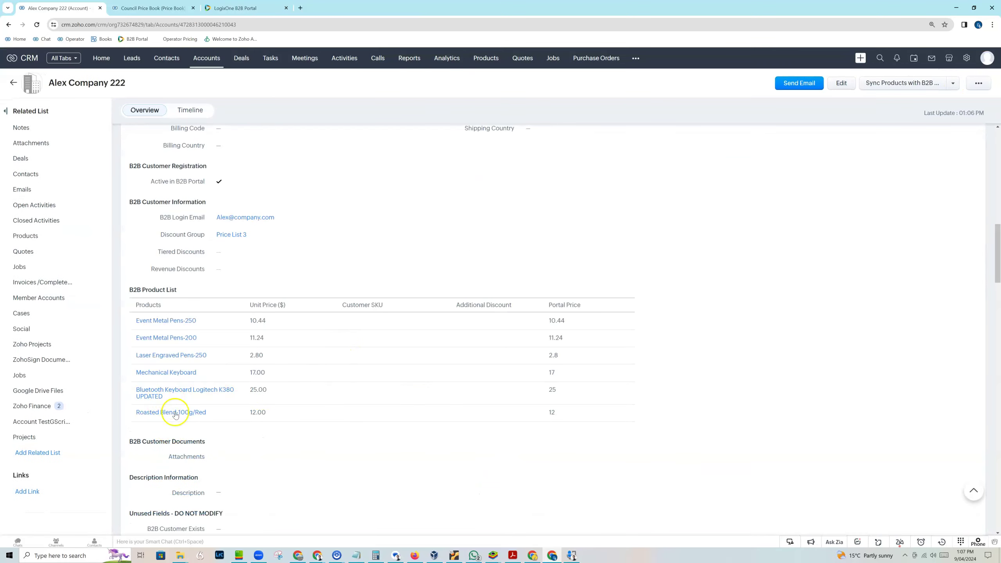
mouse_move(178, 419)
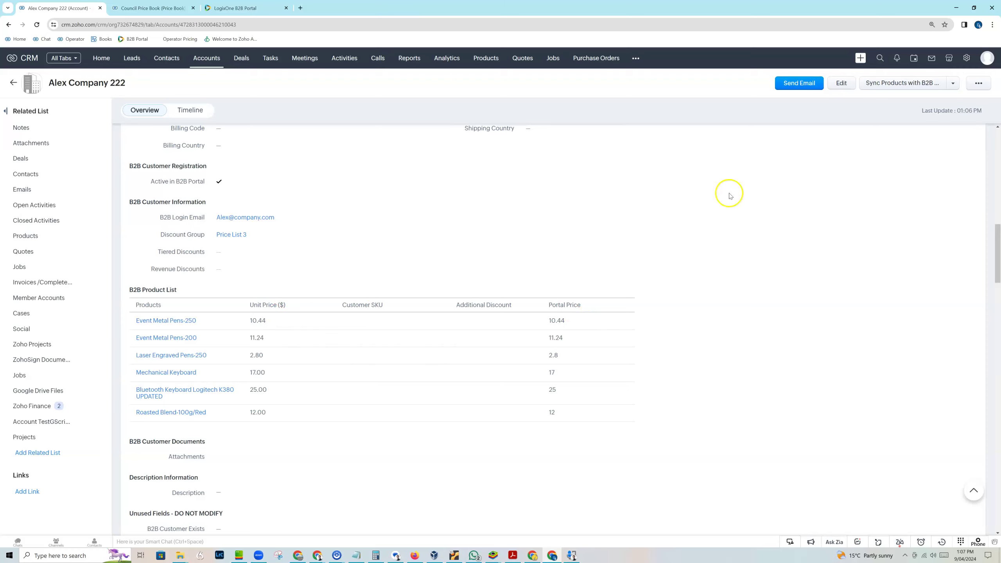
Step: Sync the account with the B2B Portal and dismiss the resulting message
left_click(953, 83)
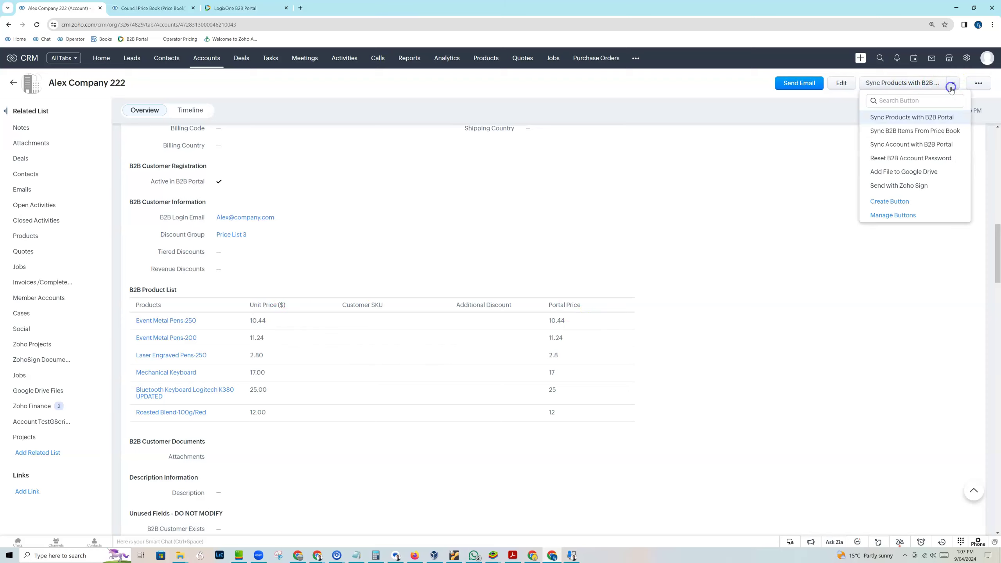
left_click(897, 145)
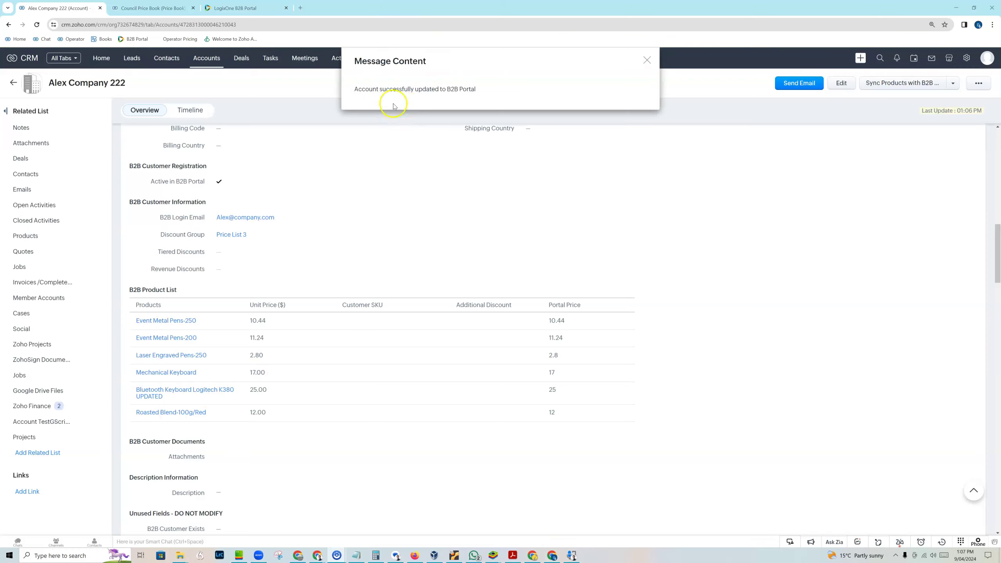
left_click(647, 60)
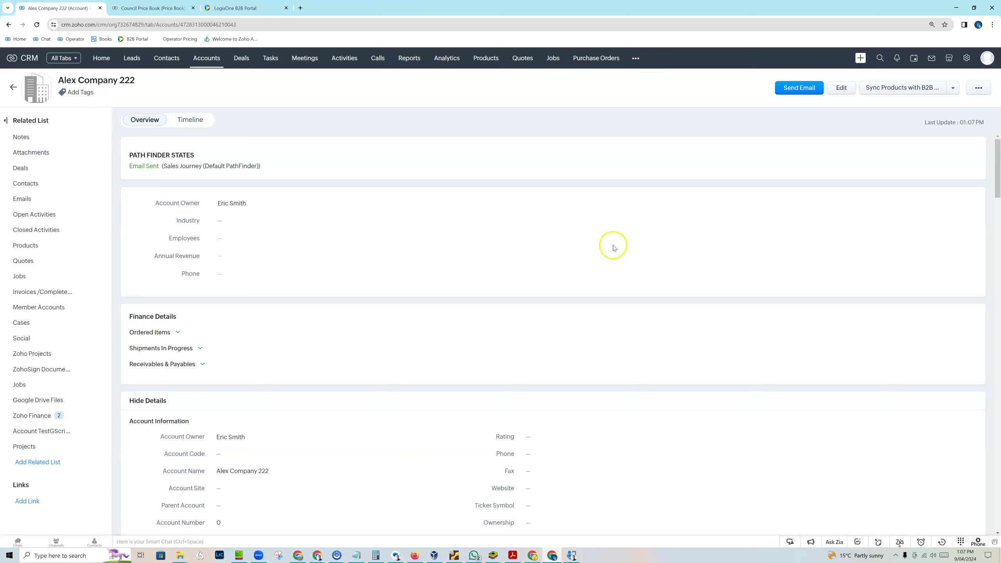
Step: Open the portal welcome email in the account's email list, examine the login URL and credentials, and close it
left_click(23, 199)
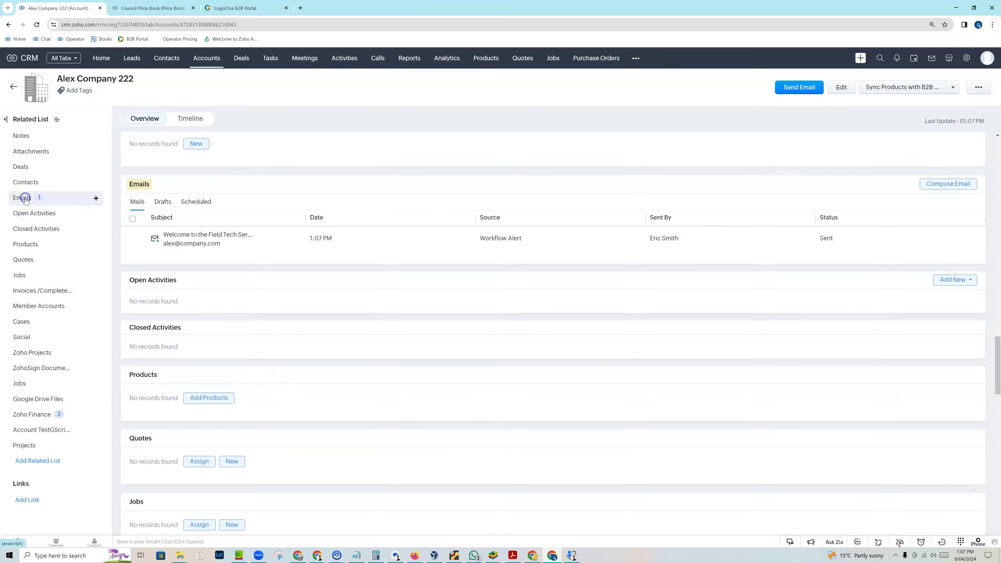
left_click(213, 235)
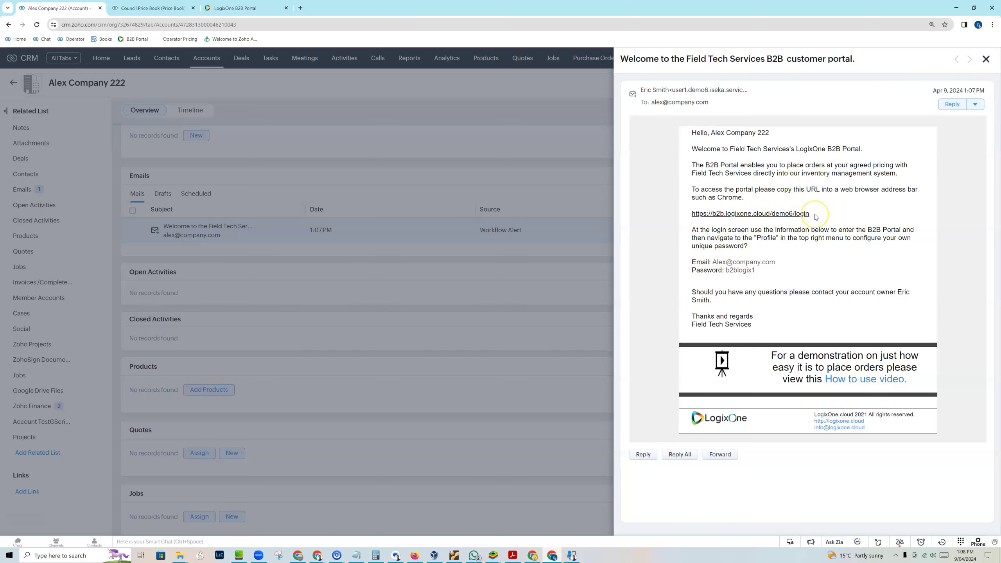
left_click_drag(775, 262, 757, 263)
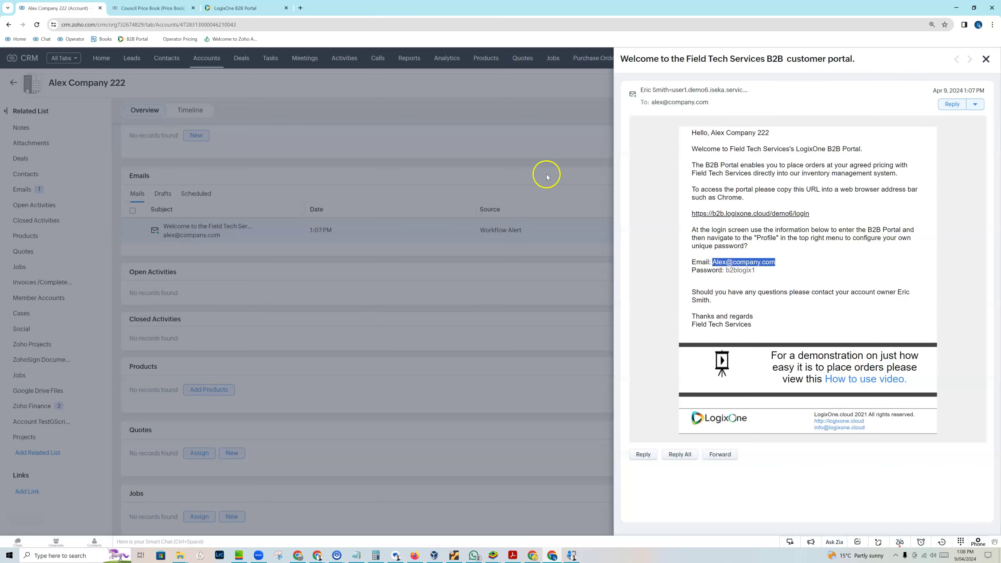
left_click(986, 59)
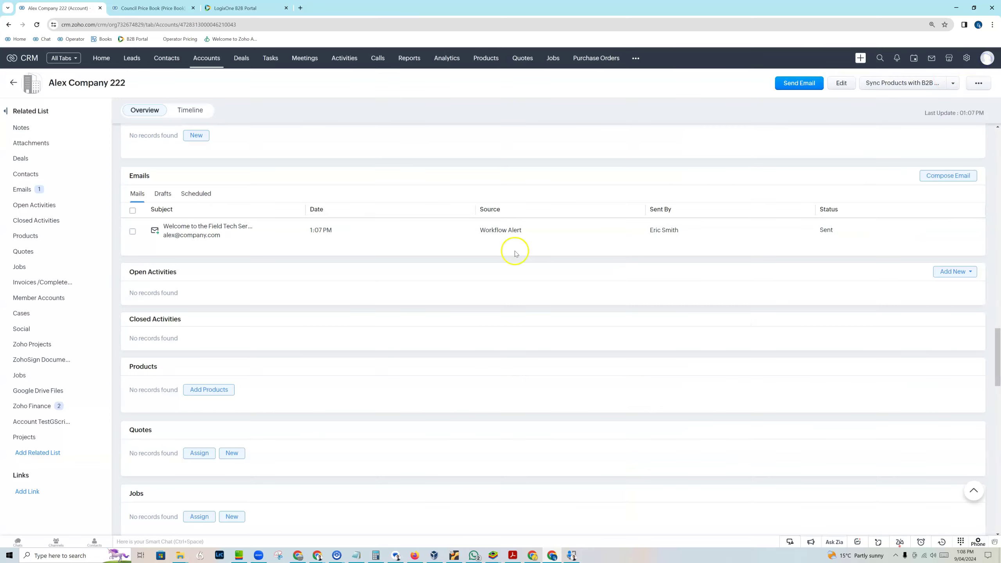
Step: Sync the account's products with the B2B Portal, dismiss the message and review the B2B Product List
scroll(216, 250, "up", 15)
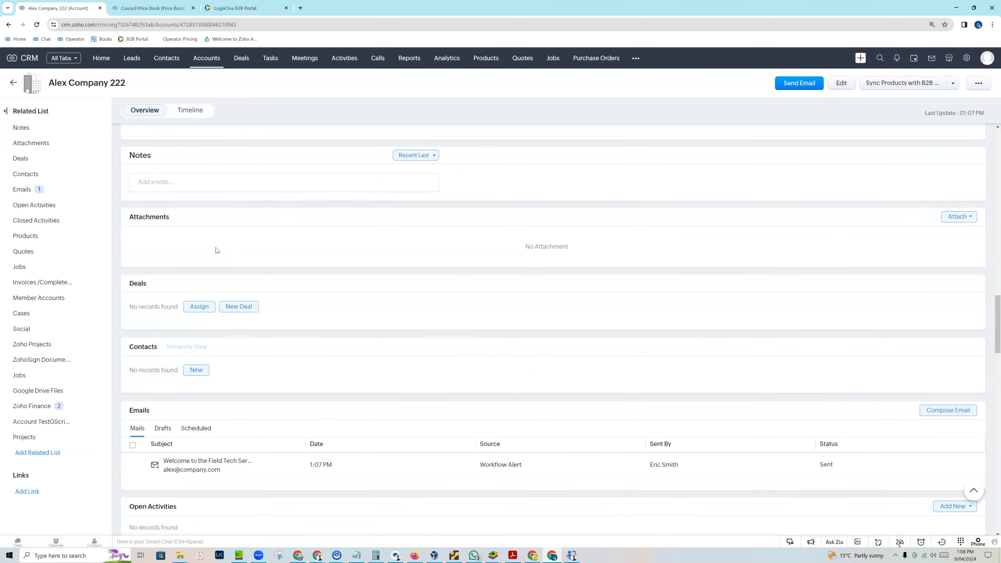
scroll(216, 250, "up", 2)
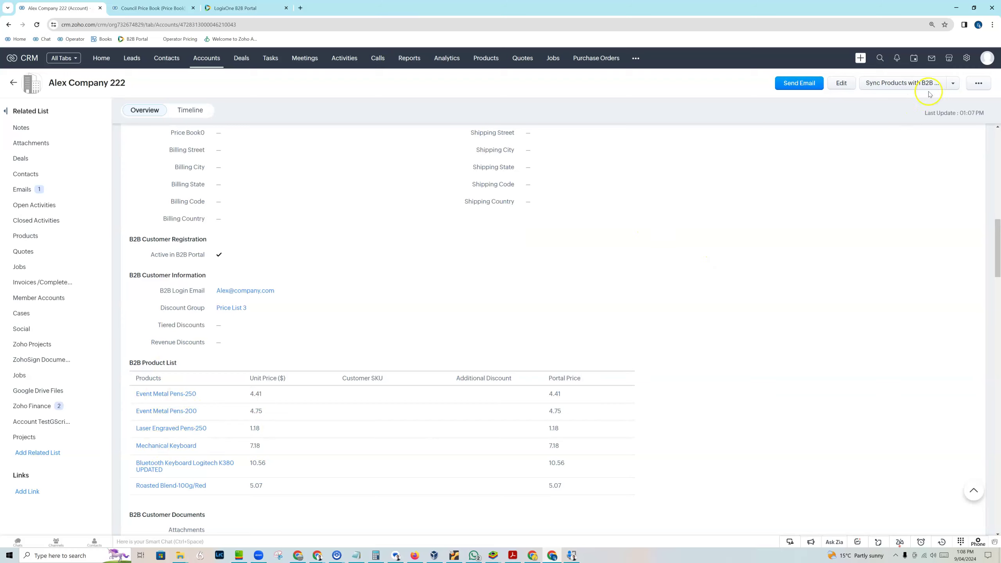
left_click(953, 83)
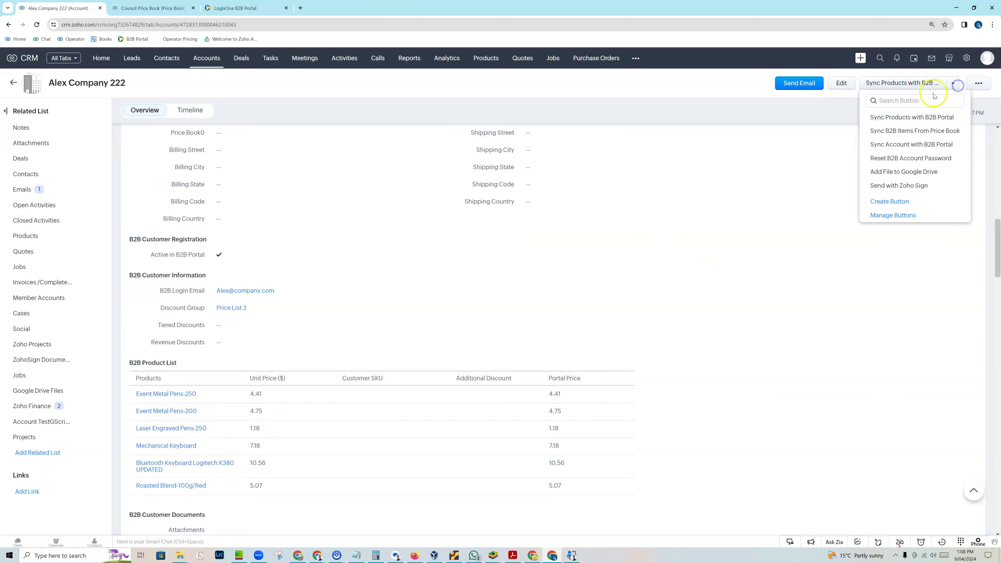
left_click(897, 118)
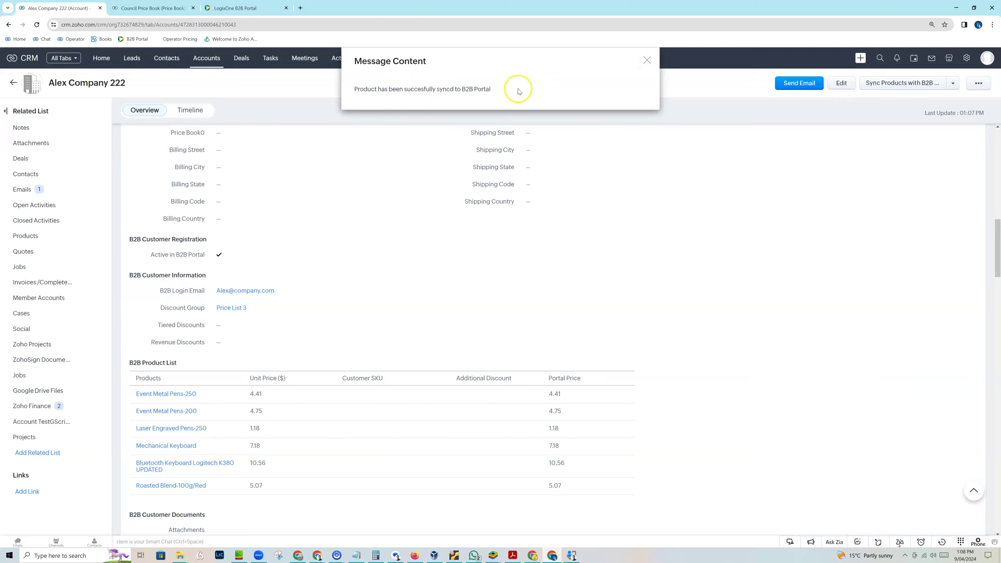
left_click(646, 62)
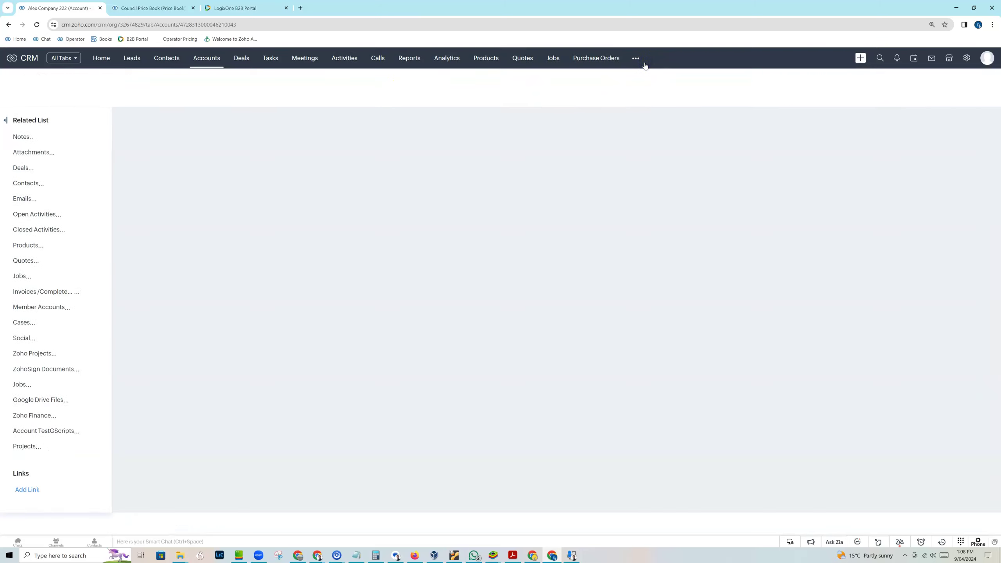
scroll(220, 309, "down", 15)
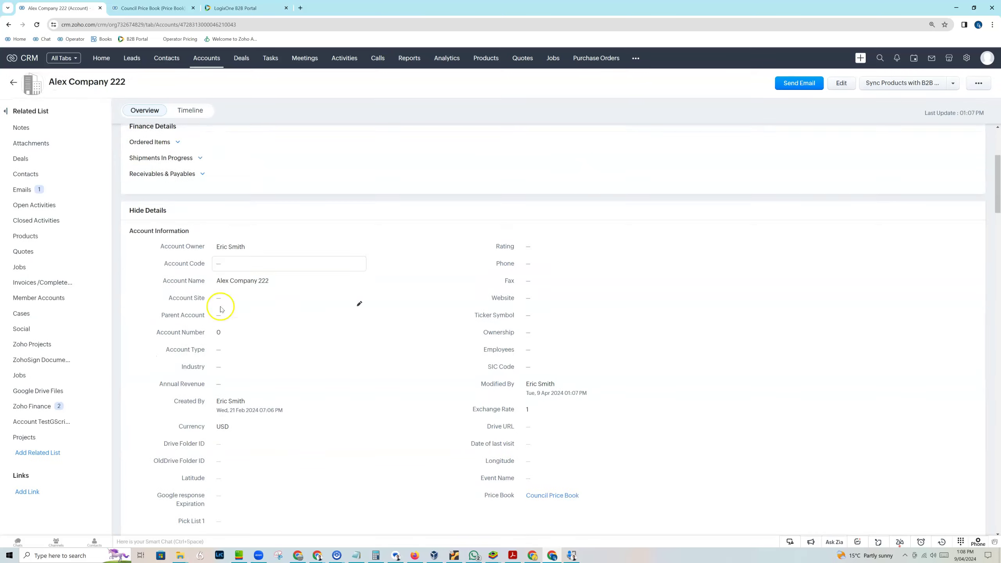
scroll(221, 309, "down", 3)
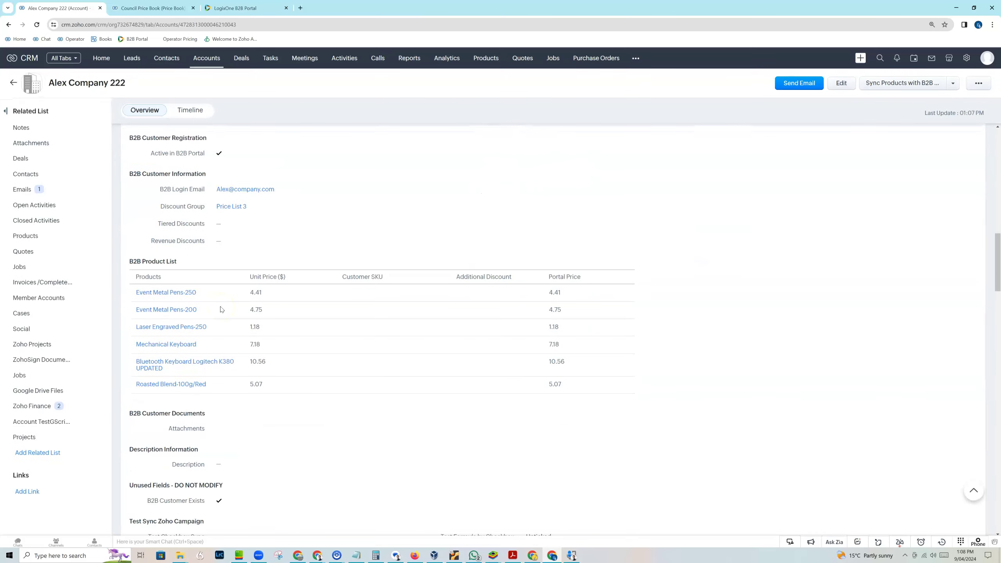
Step: Switch to the LogixOne B2B Portal and log out of the current customer session
left_click(236, 8)
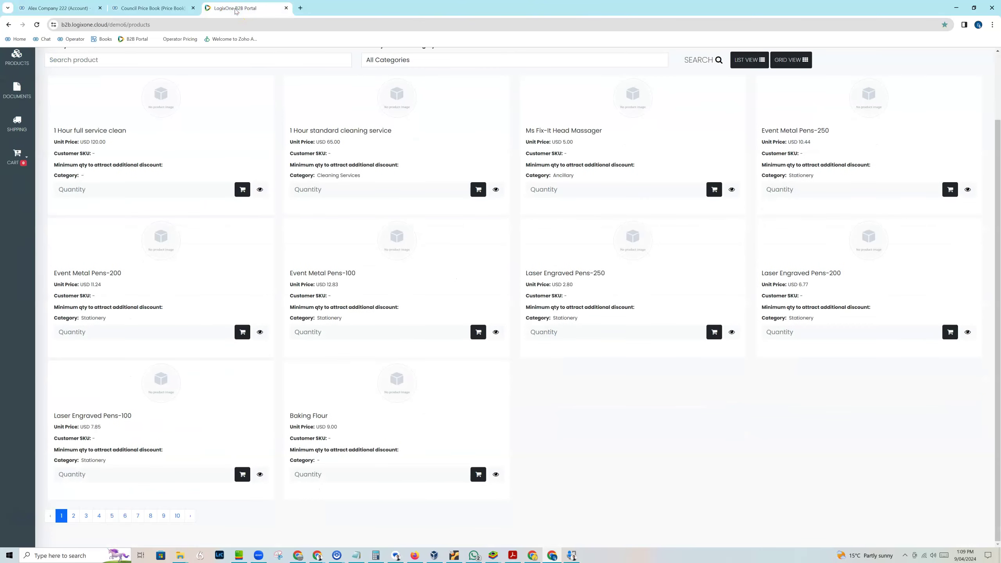
scroll(773, 157, "up", 2)
left_click(984, 59)
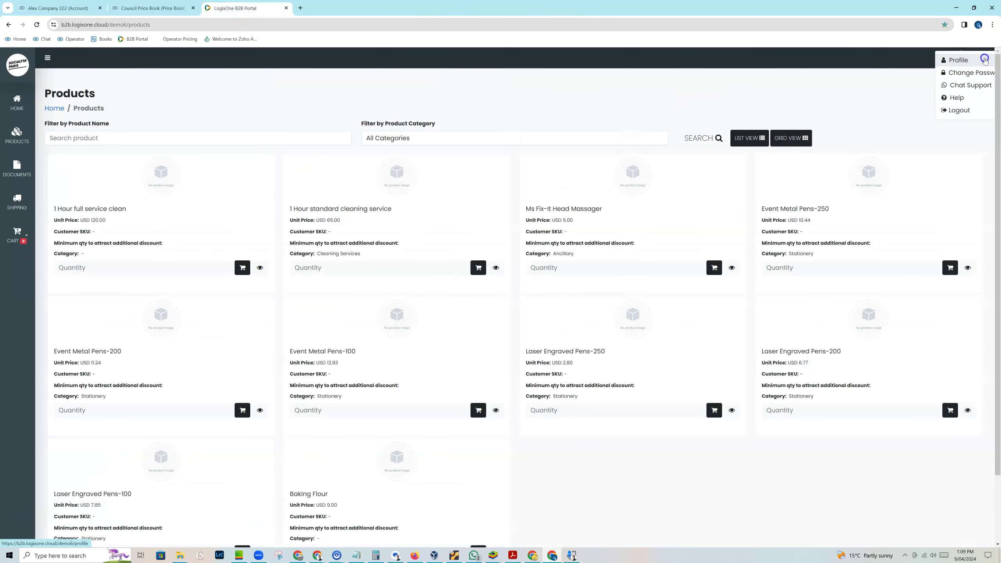
left_click(958, 110)
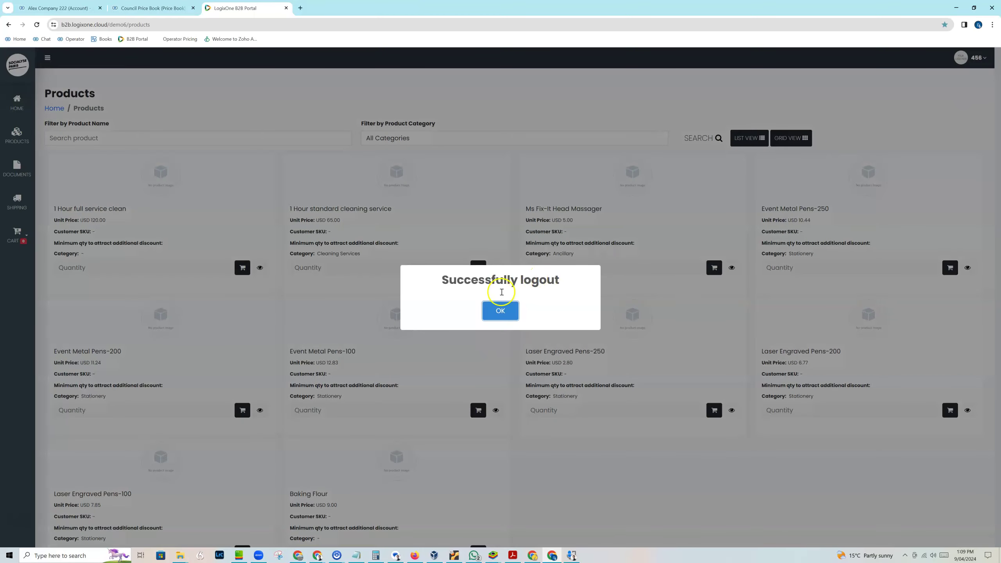
left_click(497, 311)
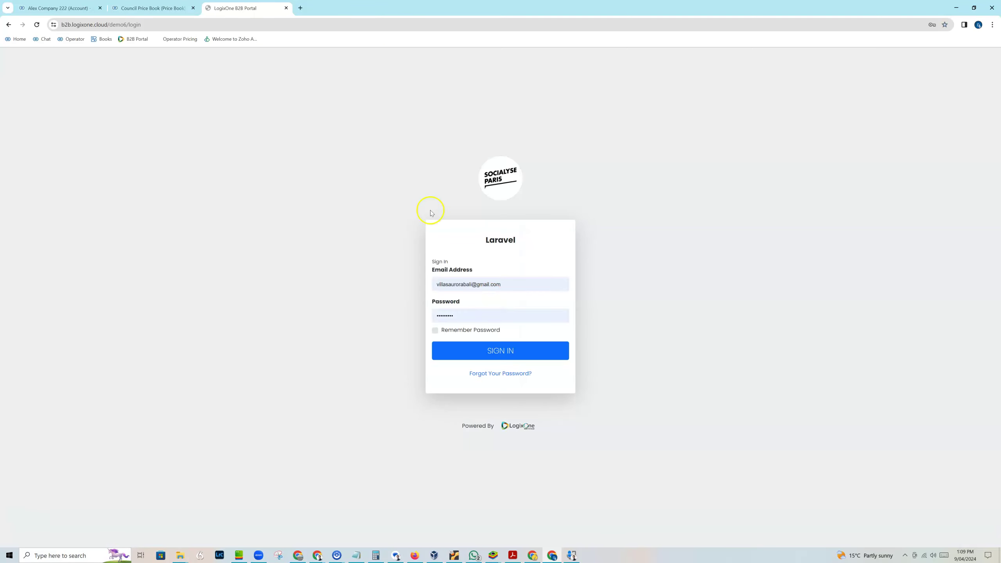
Step: Return to the Zoho CRM account and reopen the portal welcome email containing the customer's login details
left_click(64, 10)
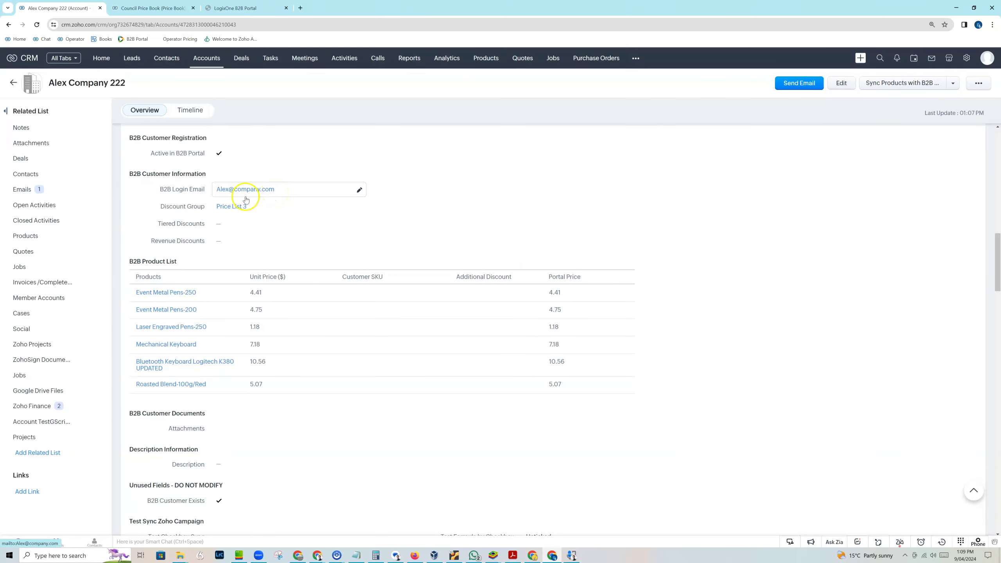
left_click(22, 189)
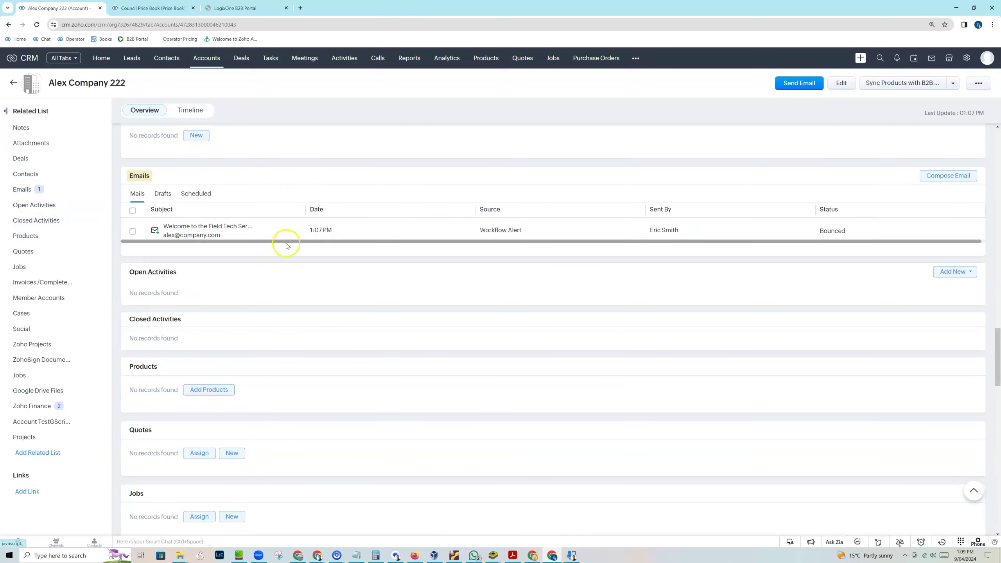
left_click(208, 226)
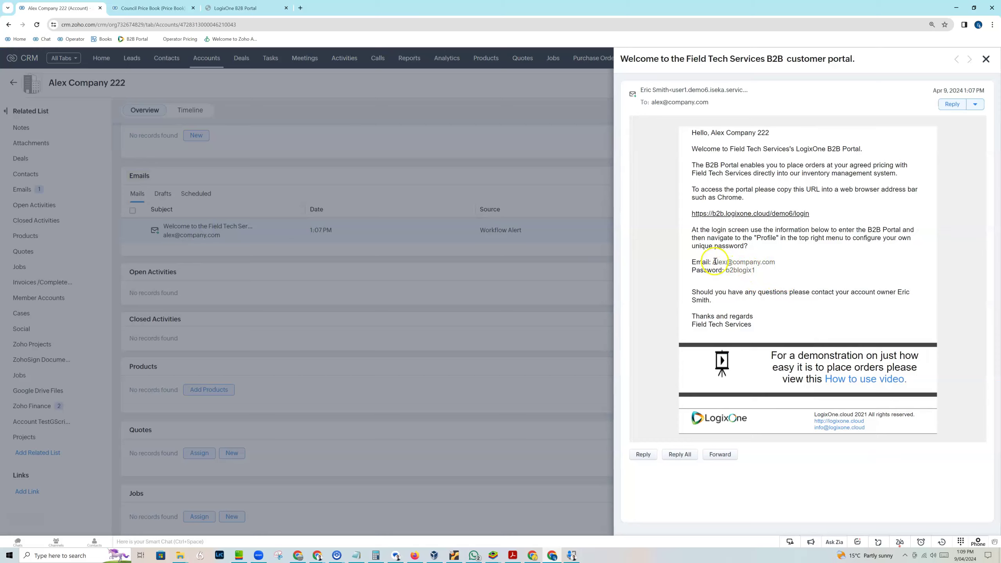
Step: Switch to the LogixOne B2B Portal login page and fill in the customer's login email copied from the welcome email
left_click(238, 8)
left_click_drag(519, 281, 425, 285)
type("m")
key("BackSpace")
key("ctrl+v")
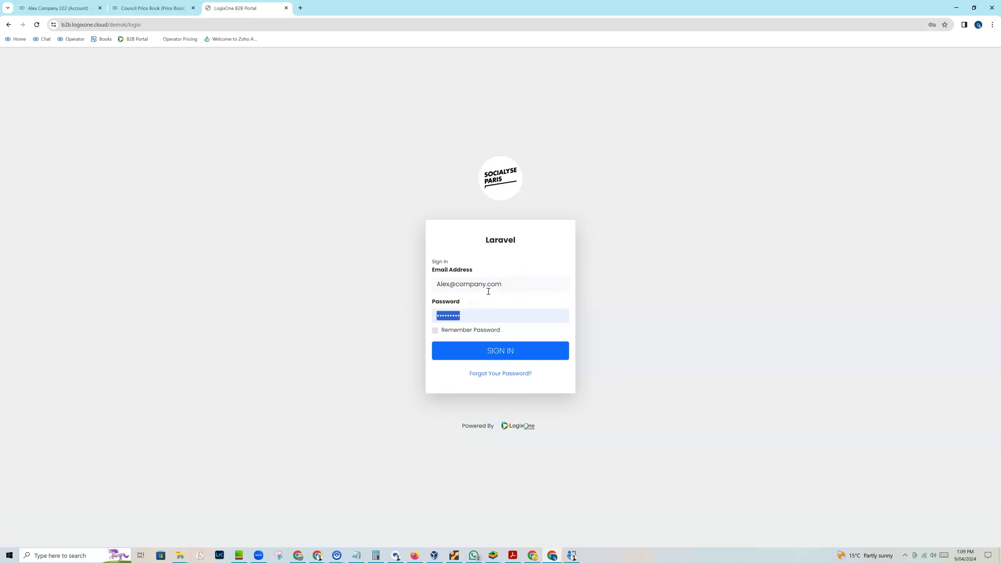
Step: Copy the account password from the welcome email, sign in to the B2B Portal with it and open the product catalogue
left_click(51, 9)
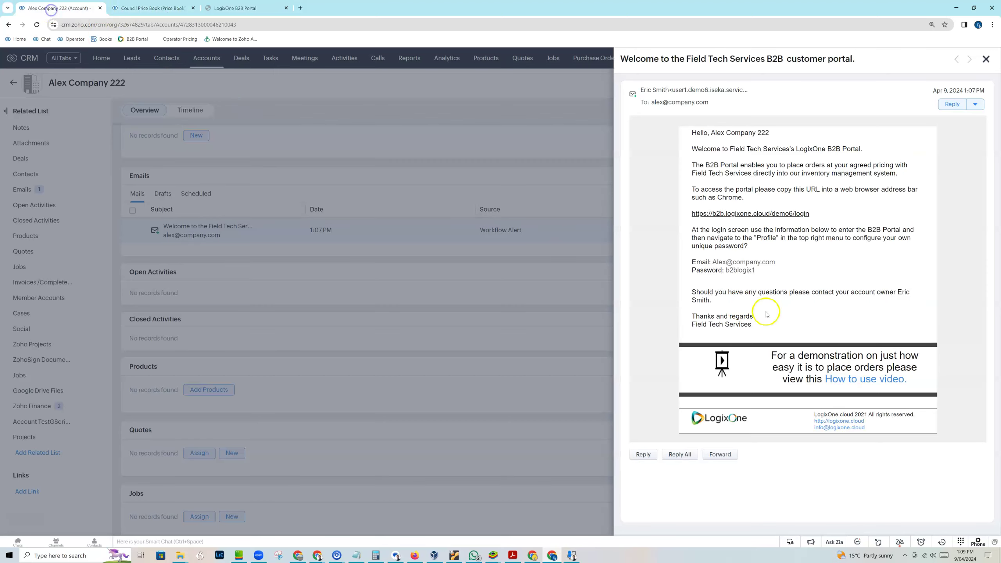
double_click(743, 272)
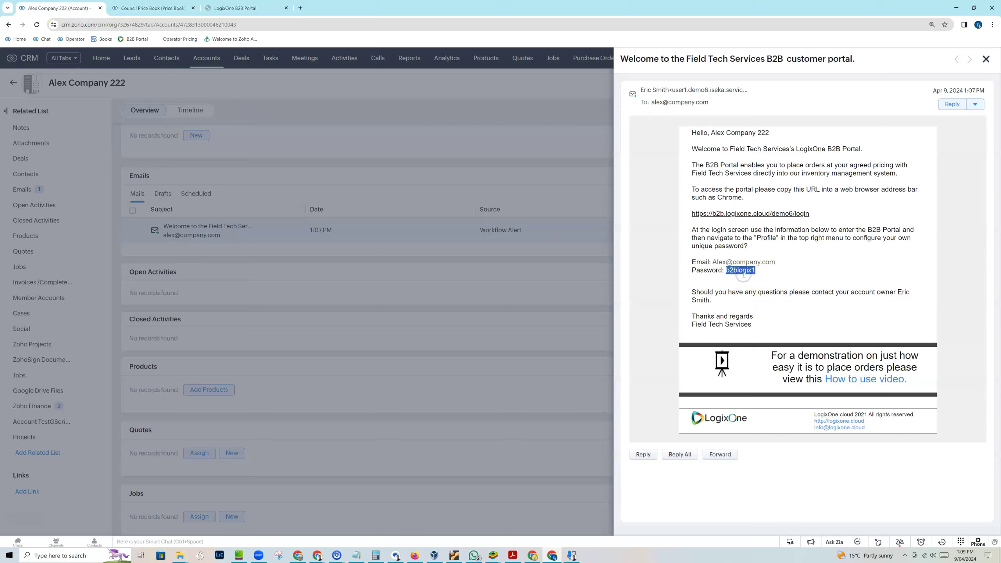
left_click(240, 8)
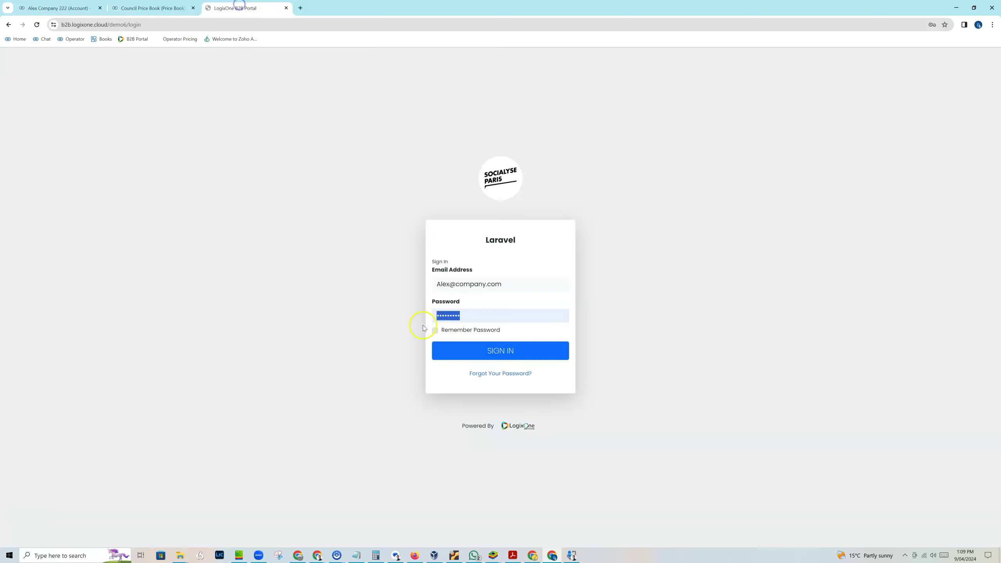
key("ctrl+v")
left_click(481, 351)
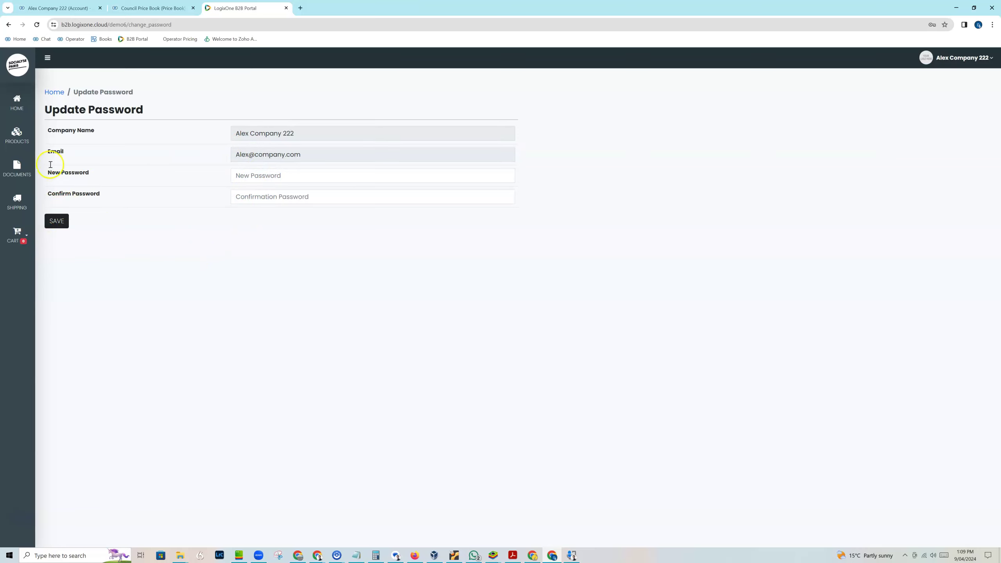
left_click(18, 136)
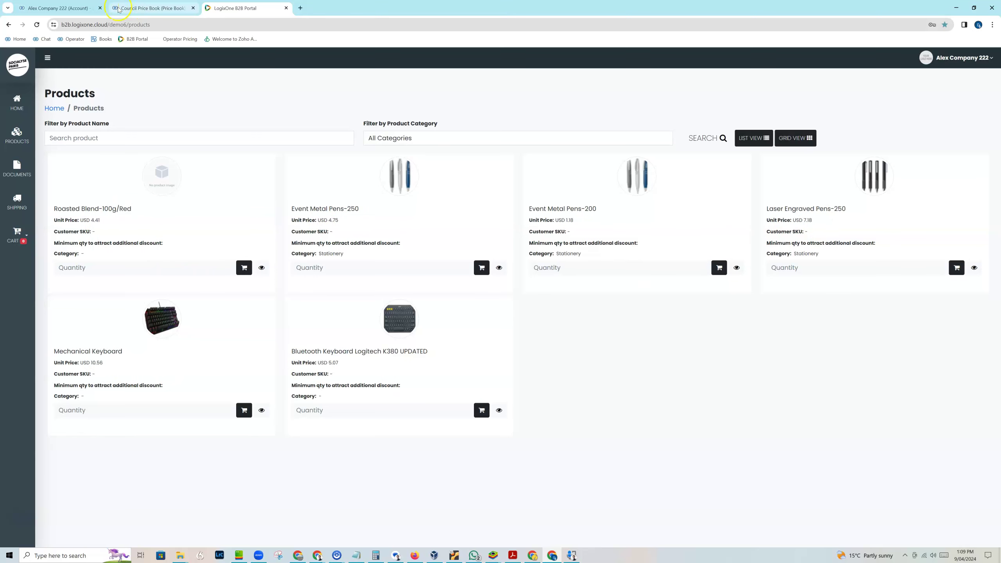
Step: Return to the Zoho CRM account, close the welcome email and review the B2B Product List prices
left_click(72, 8)
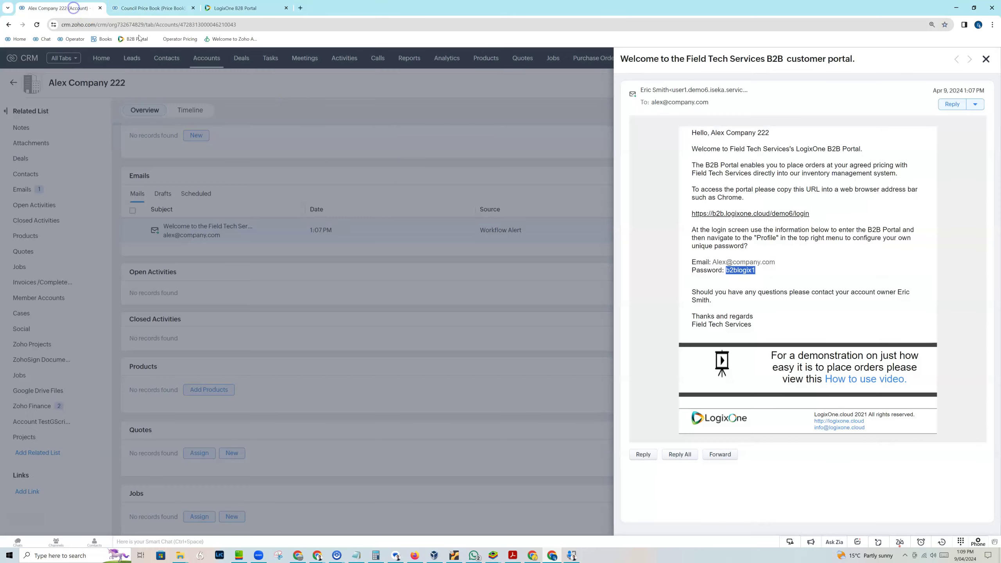
left_click(988, 58)
scroll(359, 273, "down", 1)
scroll(359, 278, "down", 3)
scroll(361, 280, "up", 15)
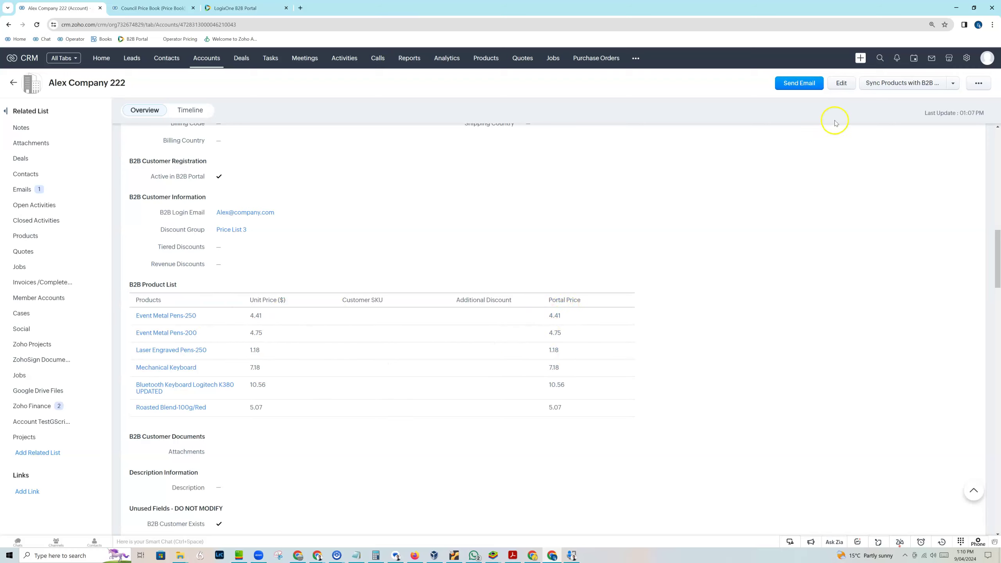
Step: Change the unit price of Event Metal Pens-200 in the account's B2B Product List, save, and sync the products with the B2B Portal
left_click(843, 84)
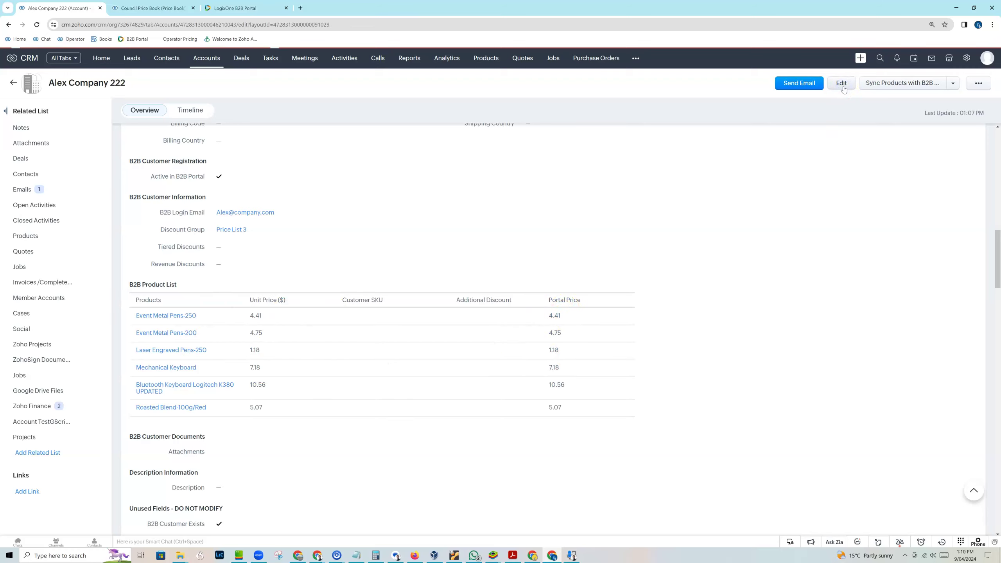
scroll(351, 333, "down", 10)
scroll(352, 332, "down", 8)
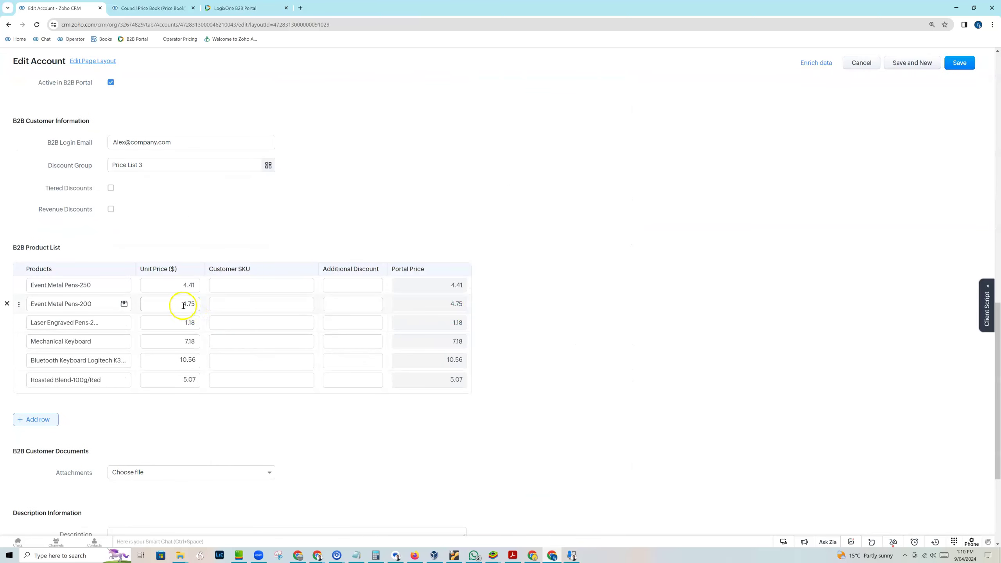
left_click_drag(182, 303, 201, 299)
left_click(960, 62)
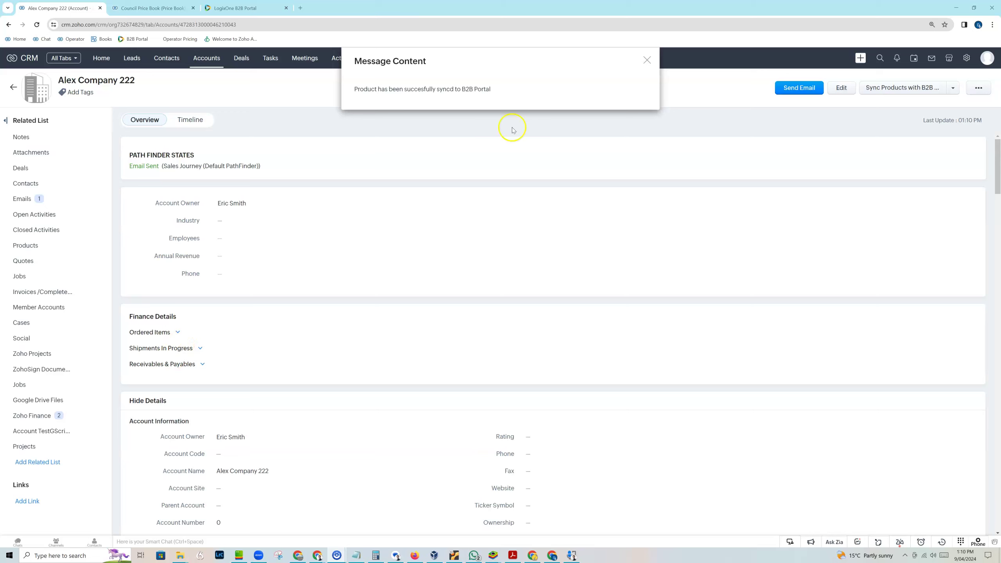
left_click(648, 60)
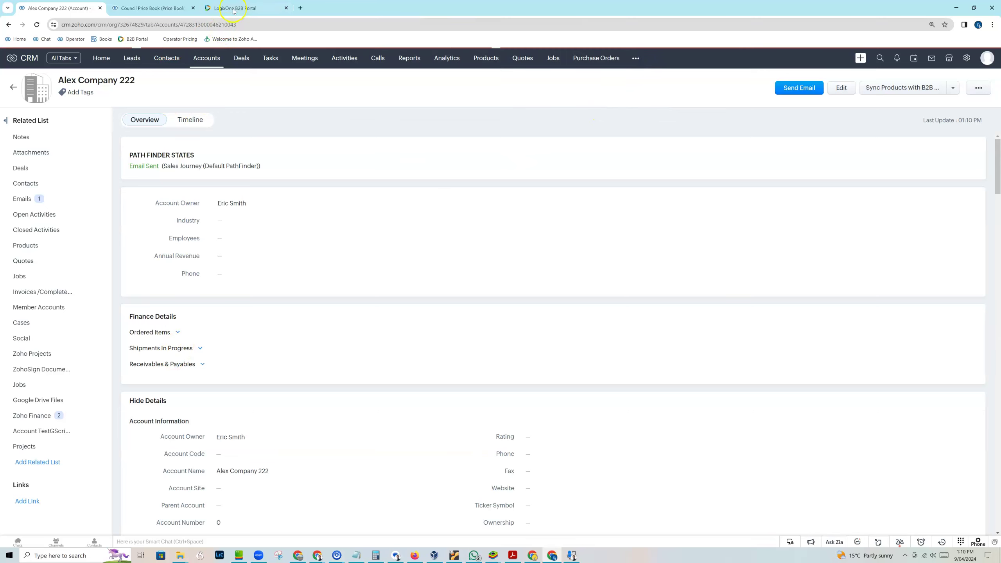
Step: Switch to the B2B Portal, reload the product catalogue, and compare it in list view and grid view
left_click(234, 9)
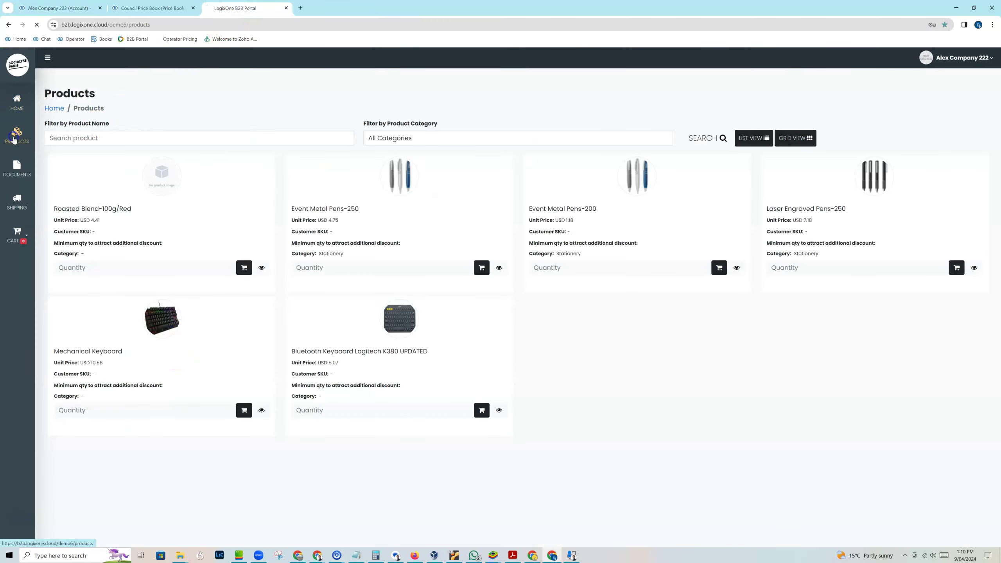
left_click(14, 139)
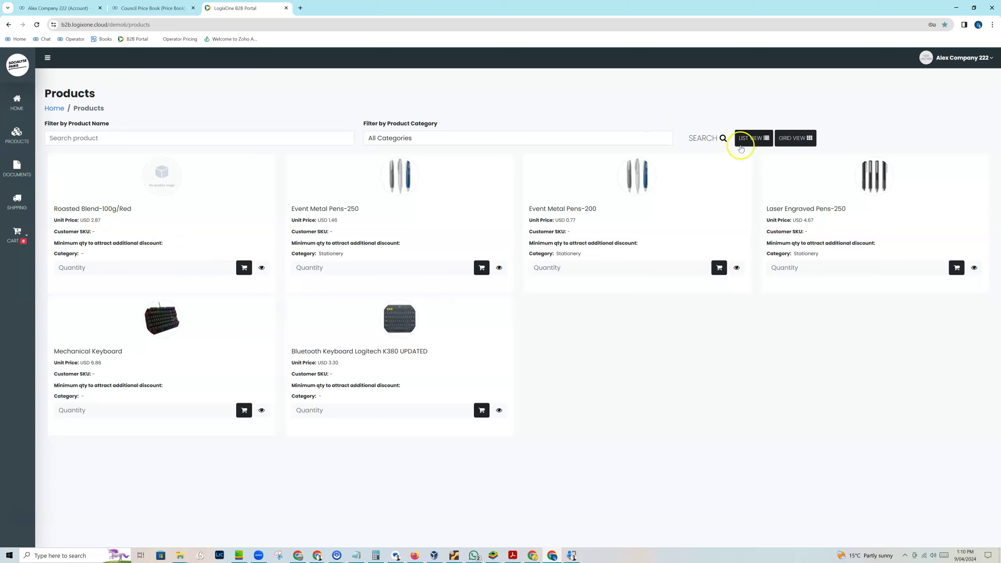
left_click(758, 145)
left_click(799, 140)
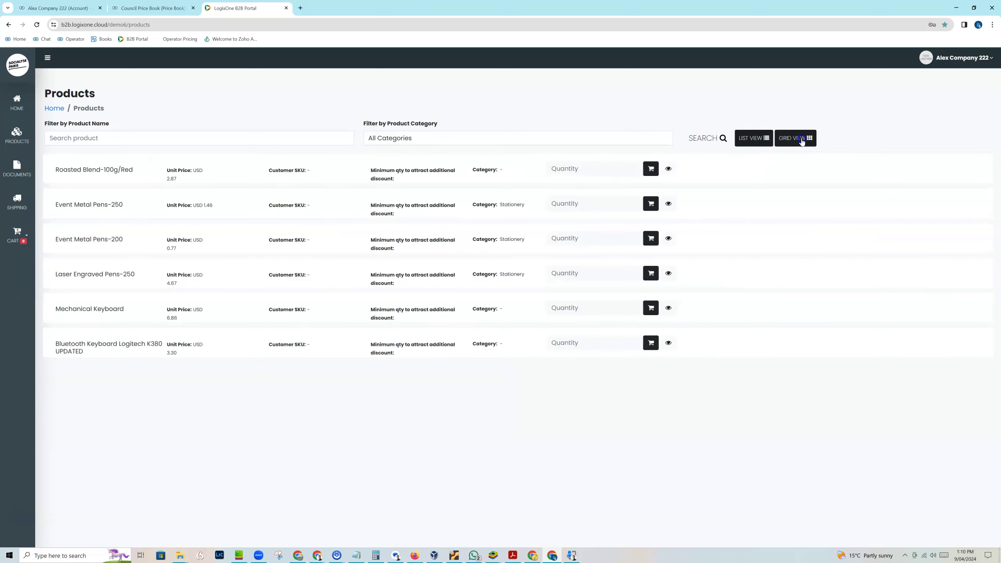
Step: Filter the portal's products by the Stationery category and set the category filter back to All Categories
left_click(550, 140)
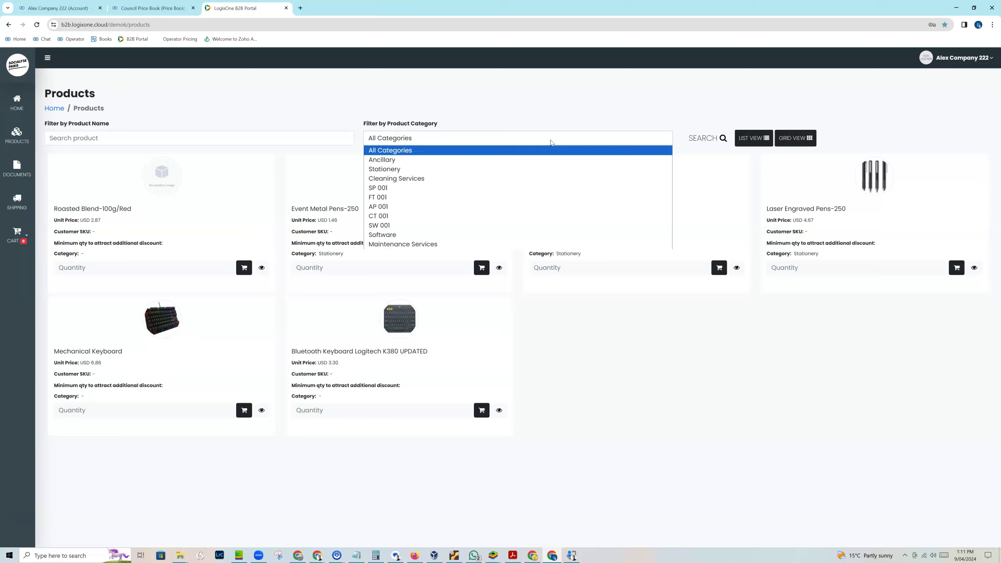
left_click(448, 169)
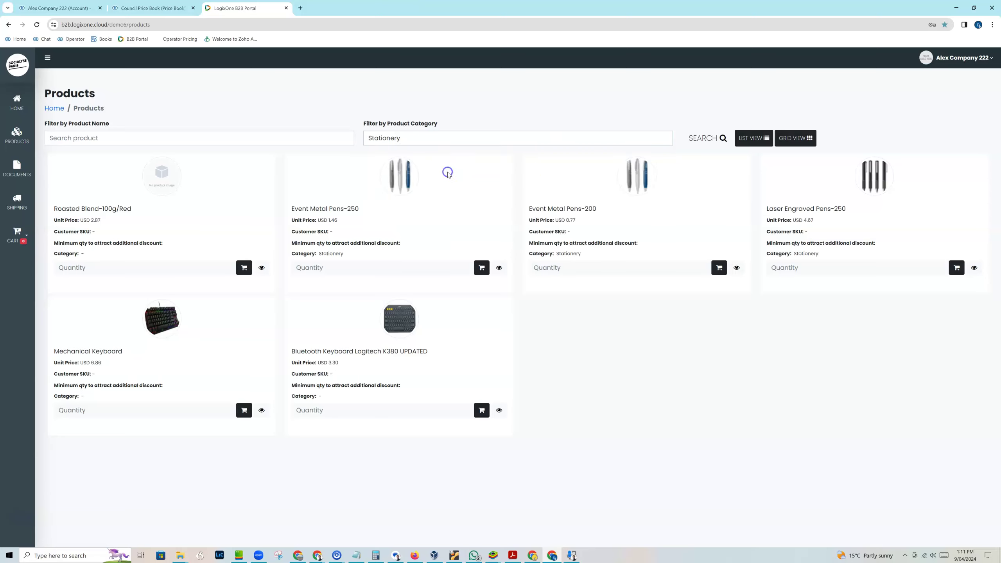
left_click(712, 140)
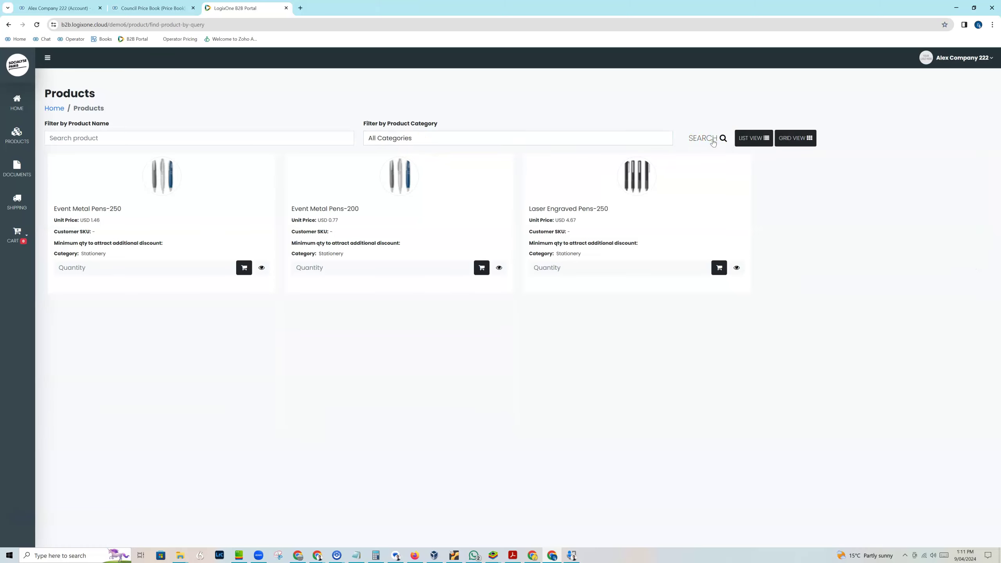
left_click(191, 139)
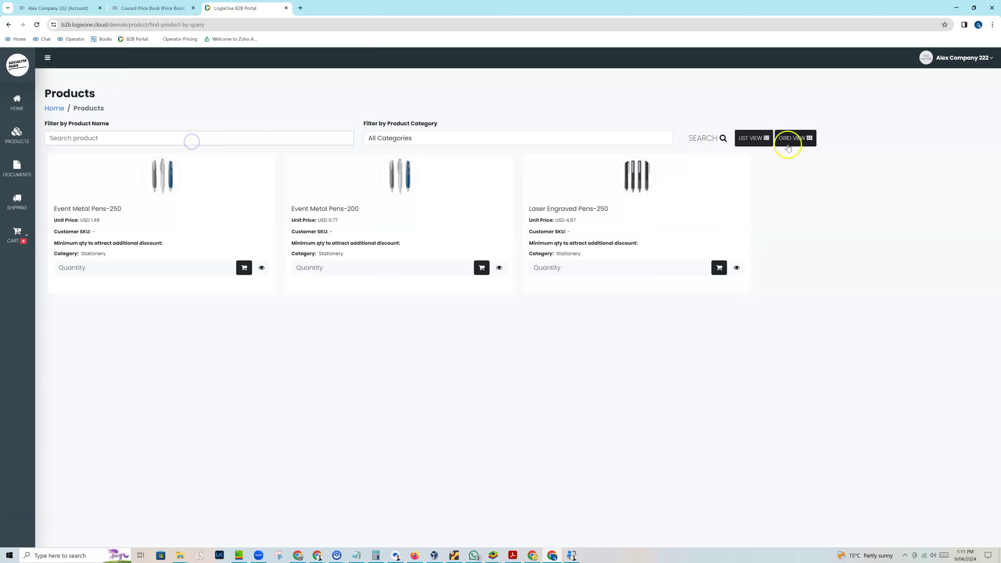
left_click(427, 139)
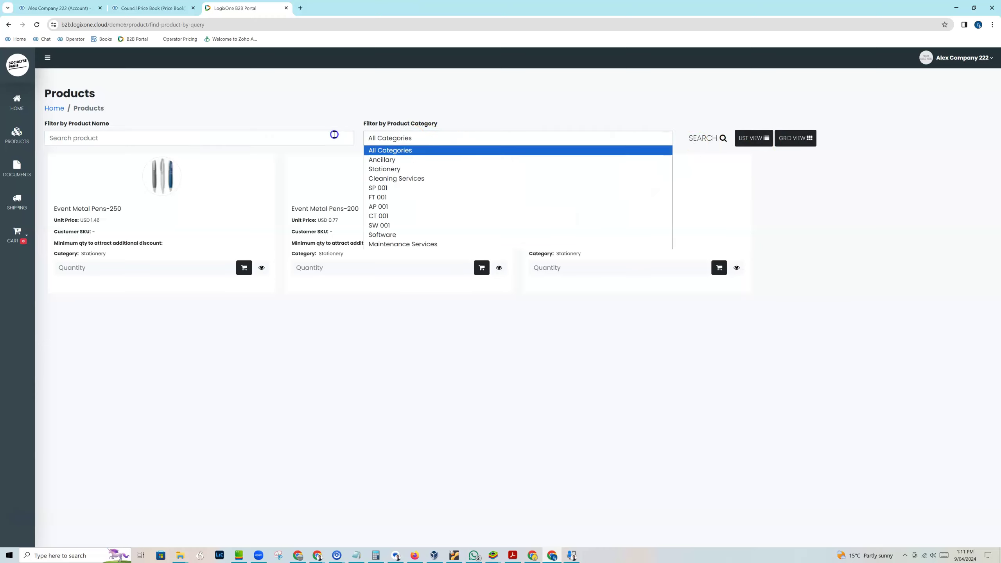
left_click(393, 147)
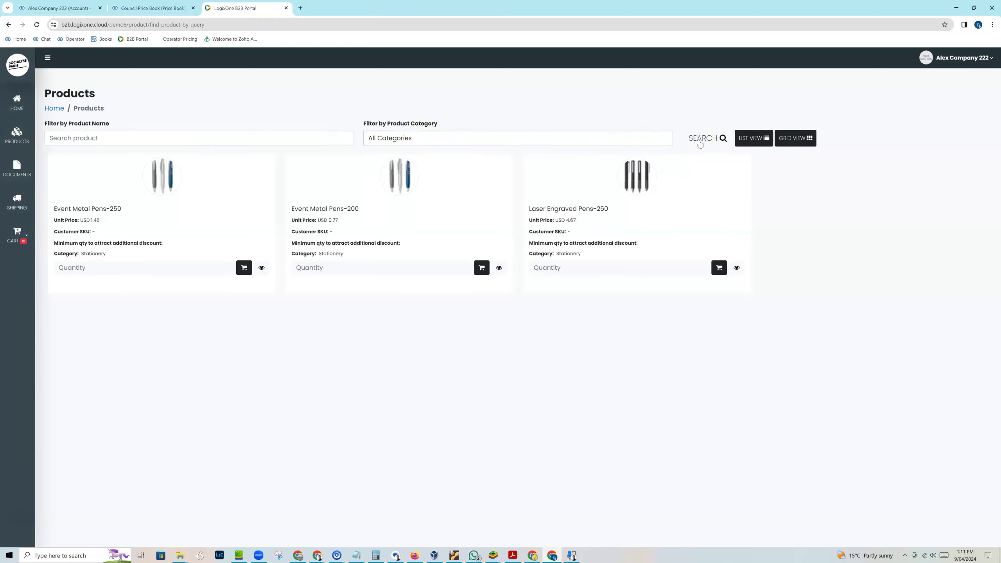
Step: Check the portal's Documents page and return to the B2B Customer Documents section of the Zoho CRM account
left_click(24, 174)
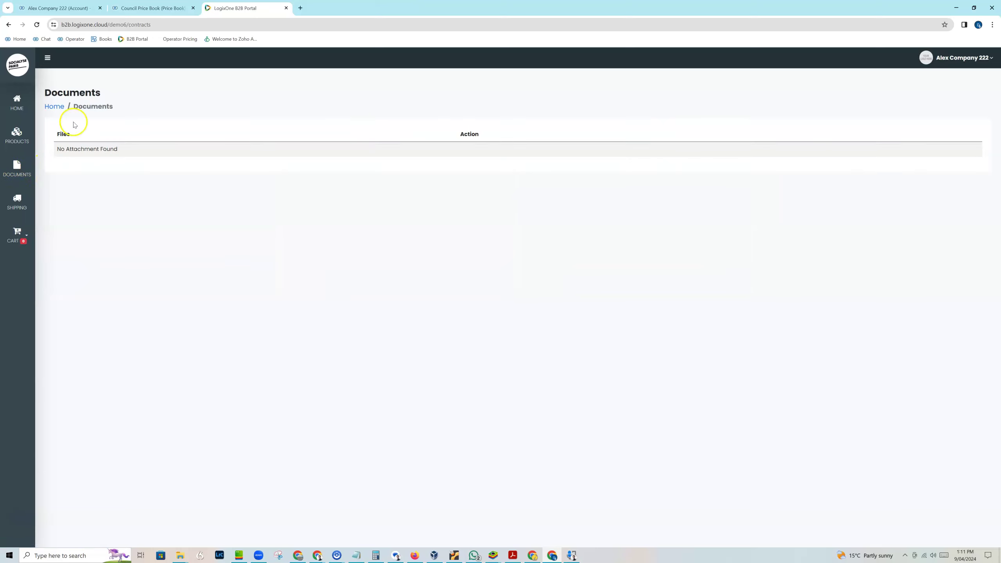
left_click(52, 8)
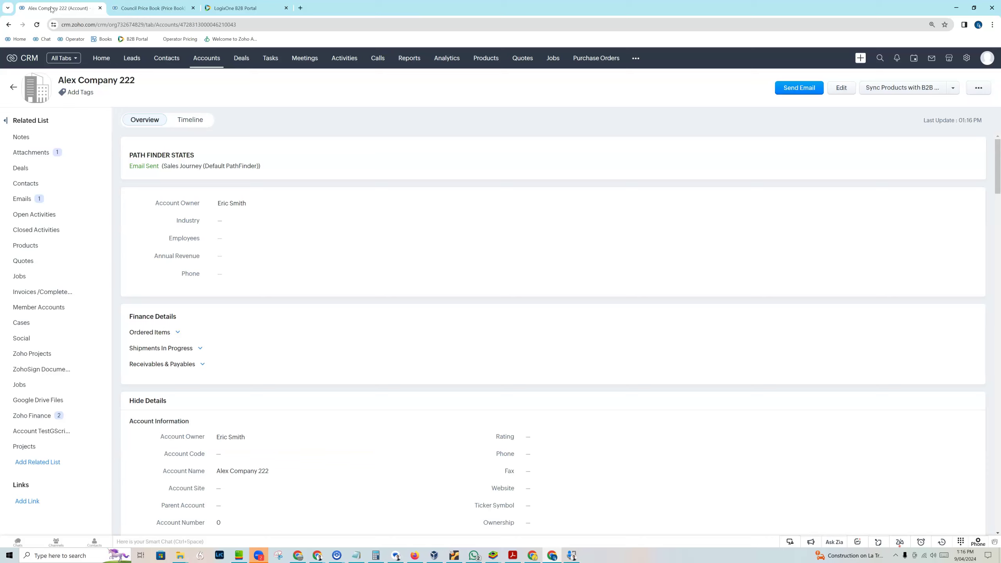
scroll(327, 369, "down", 9)
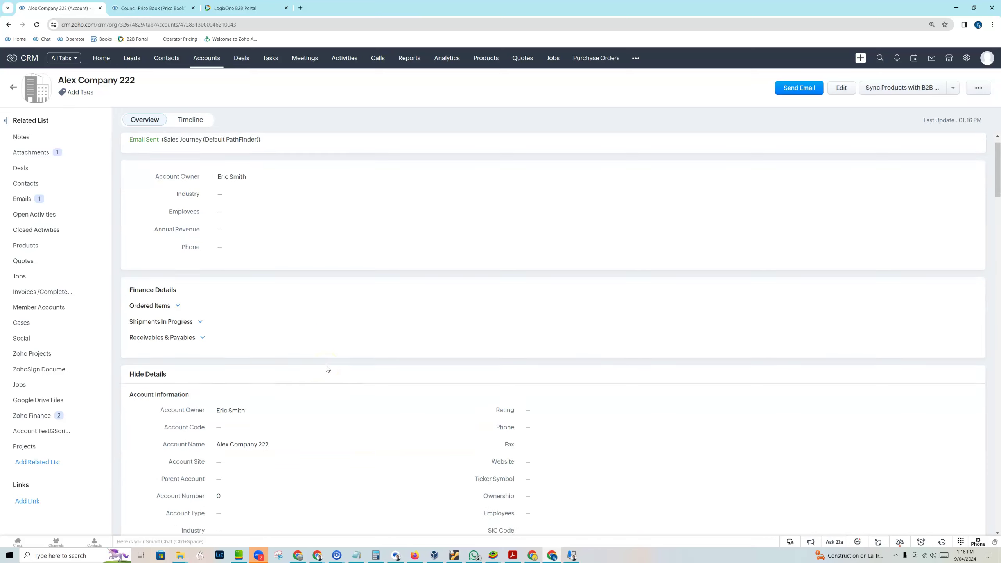
scroll(327, 369, "down", 6)
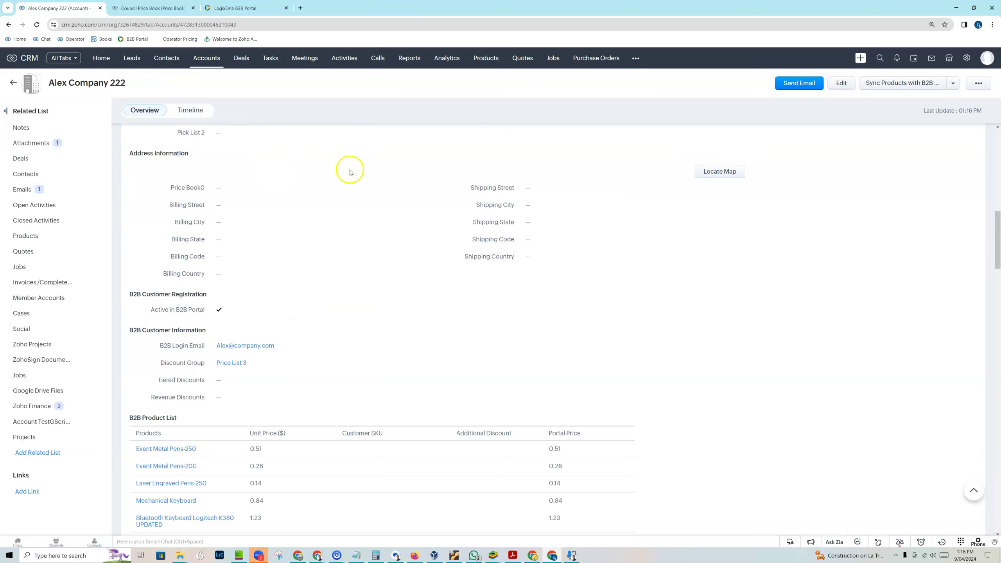
scroll(360, 241, "down", 9)
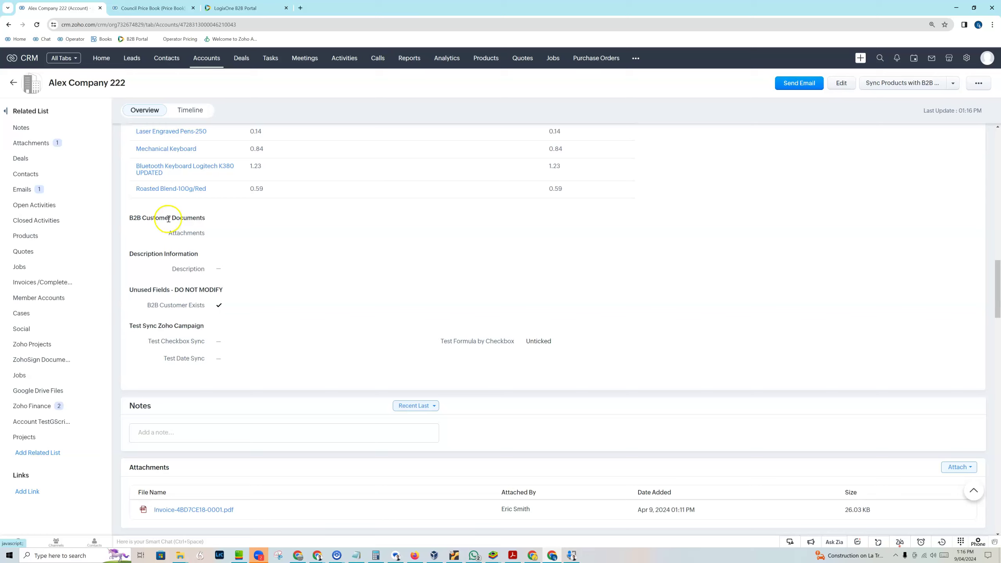
Step: Attach the PDF file Invoice-4BD7CE18-0001 from Downloads to the account's B2B Customer Documents
left_click(246, 233)
left_click(248, 232)
left_click(246, 248)
left_click(509, 124)
left_click(532, 94)
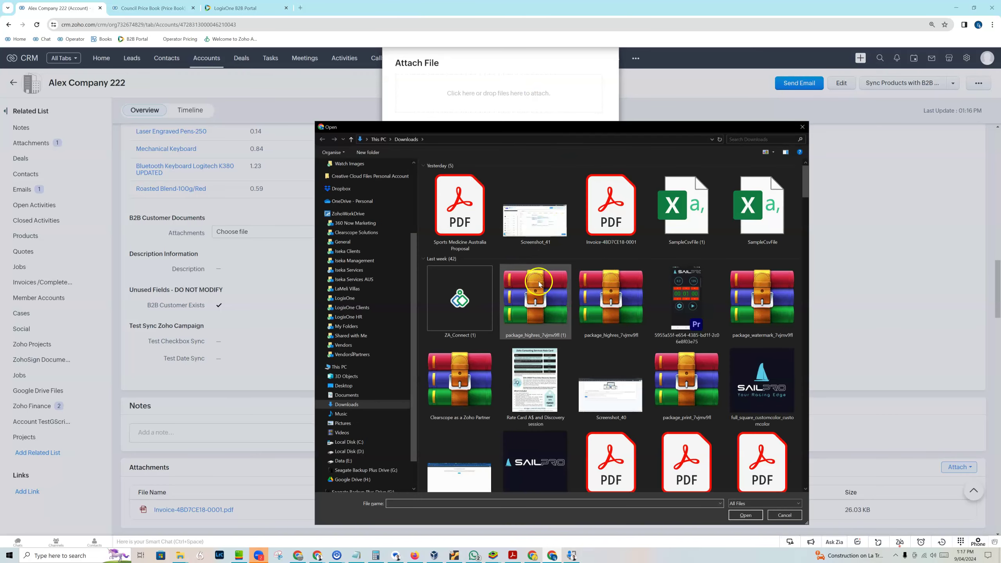
left_click(603, 213)
left_click(746, 515)
left_click(586, 156)
Step: Update the account in the B2B Portal from the CRM record and dismiss the message
left_click(953, 83)
left_click(907, 104)
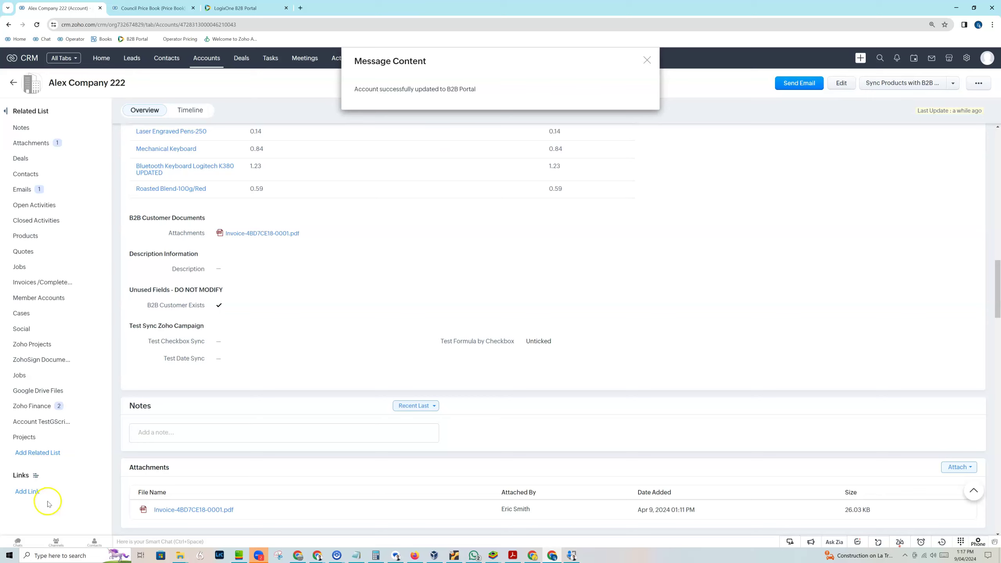
left_click(647, 60)
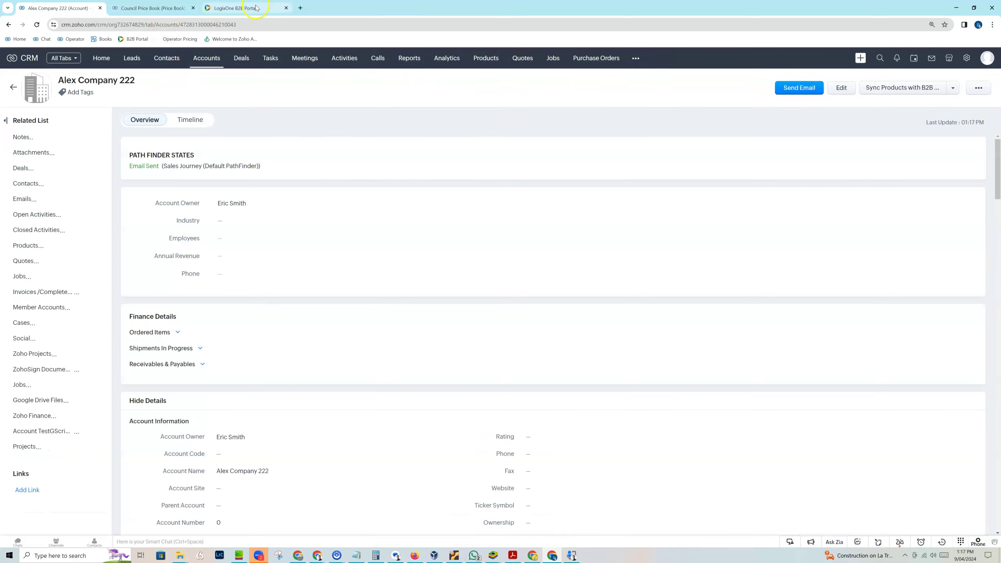
Step: Switch to the B2B Portal, refresh the Documents page, and open the invoice's download confirmation before cancelling it
left_click(269, 8)
left_click(37, 25)
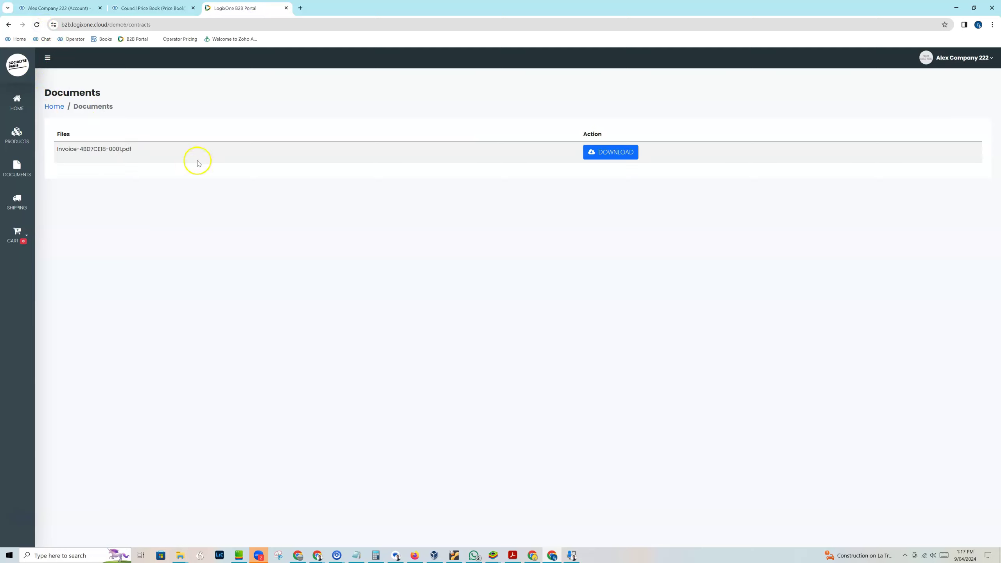
left_click(618, 157)
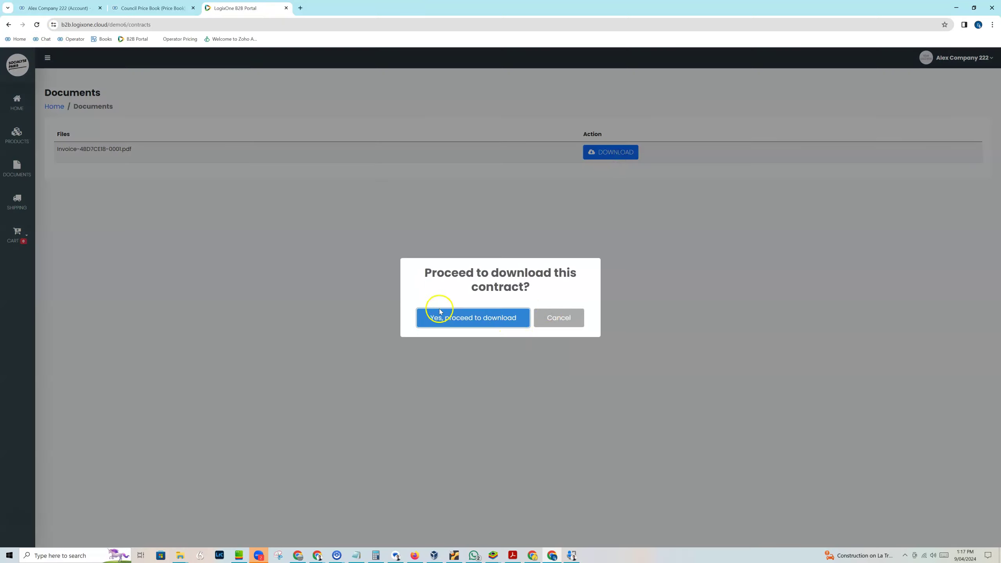
left_click(565, 316)
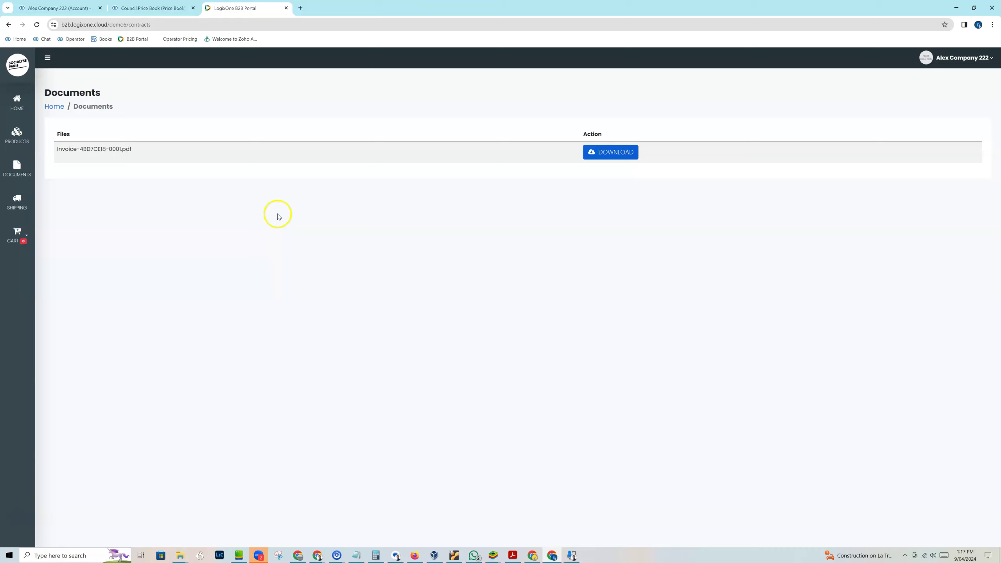
Step: Start a new shipping address in the portal, name it Head Office, and begin filling in its street address
left_click(13, 207)
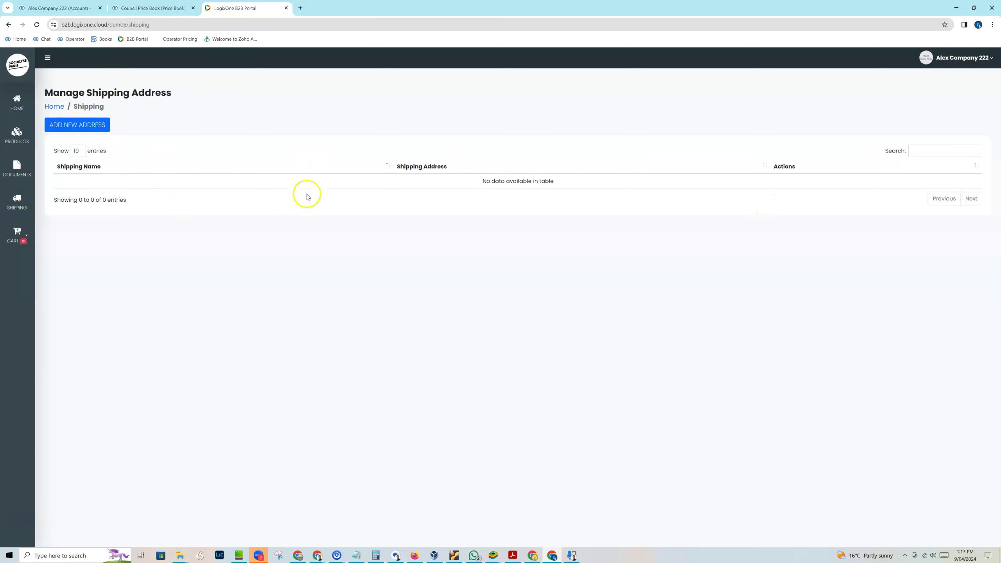
left_click(74, 125)
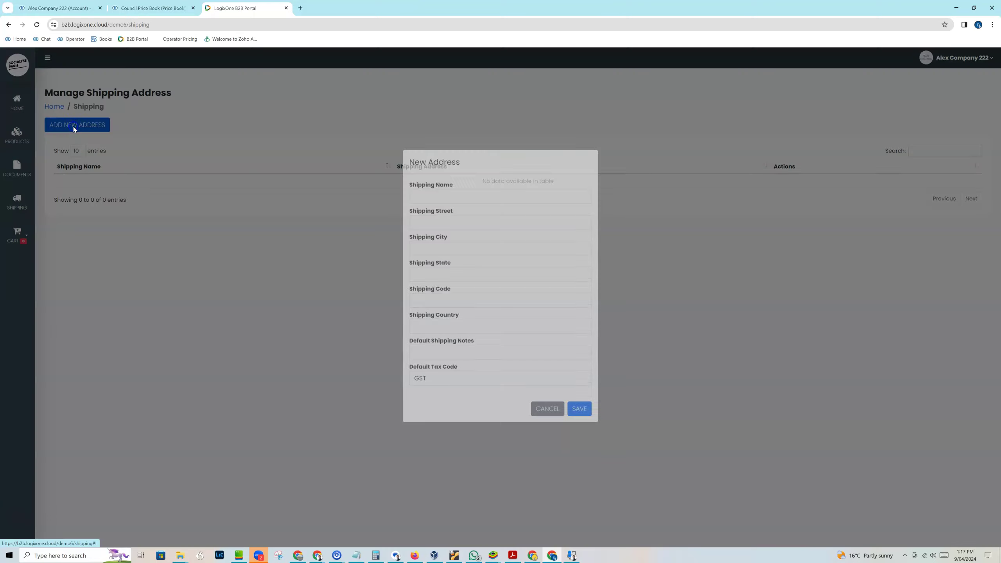
left_click(502, 205)
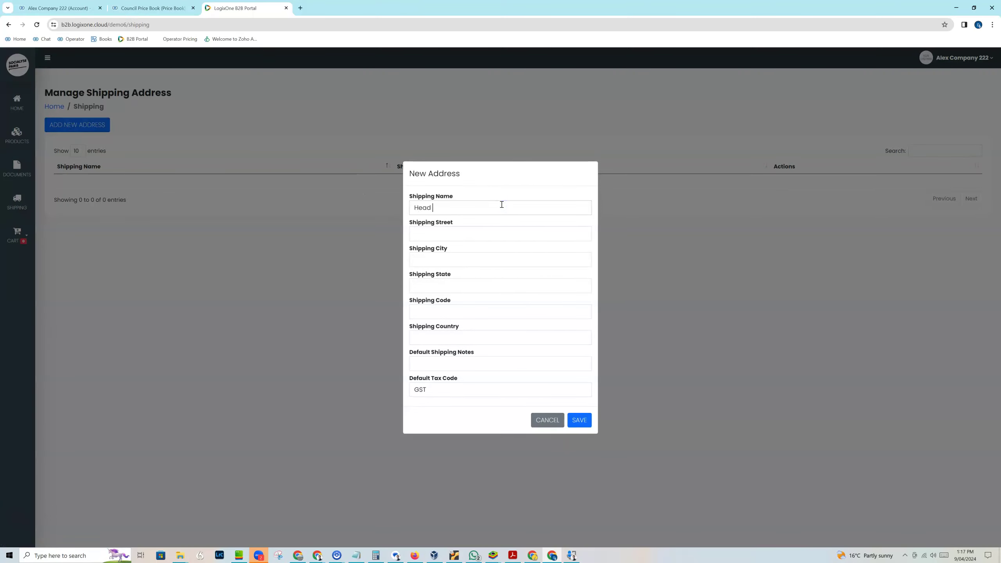
type("Head Office")
left_click(477, 233)
type("101")
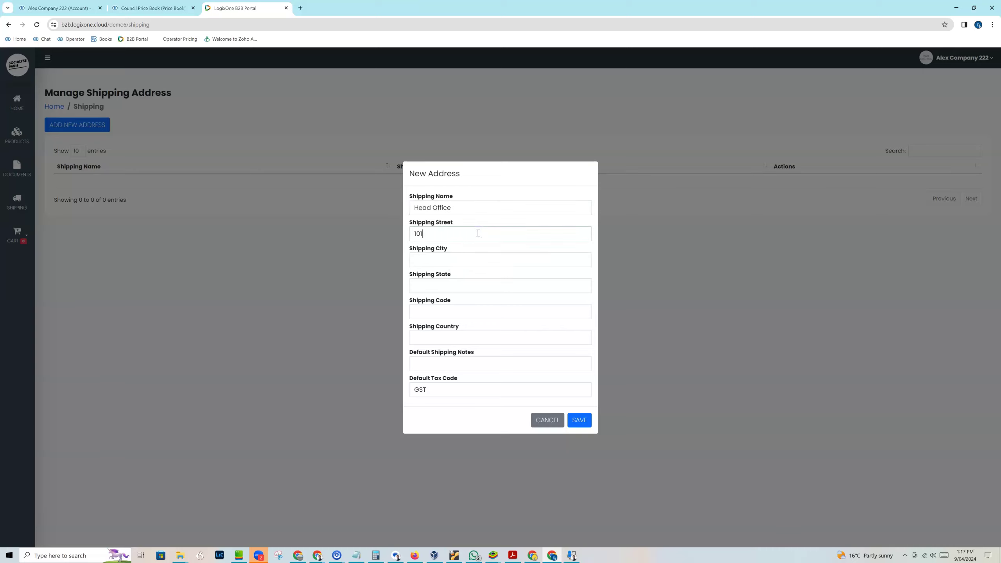
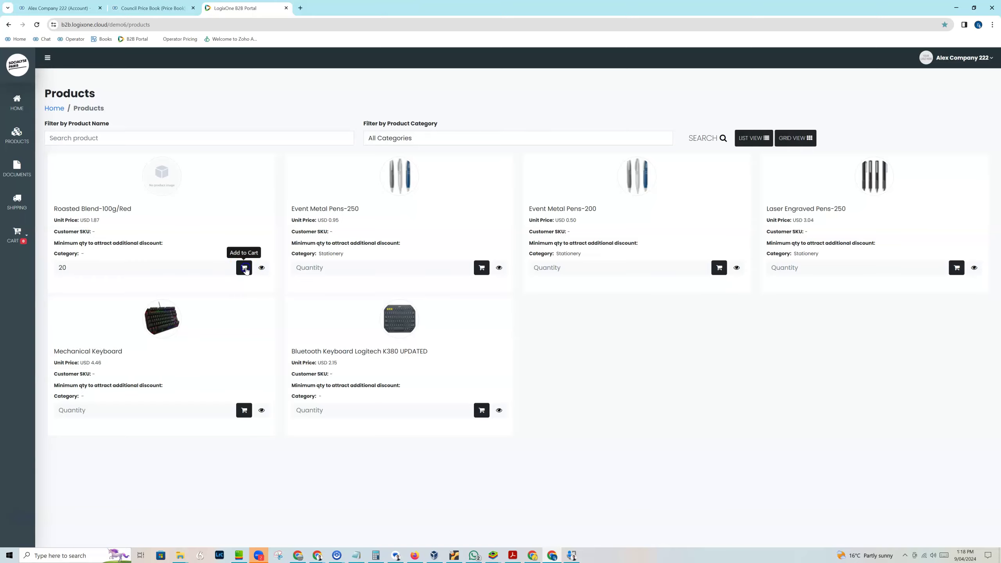
Step: Dismiss the cart message, then add 50 Event Metal Pens-250 and 20 Event Metal Pens-200 to the cart
left_click(499, 325)
left_click(353, 270)
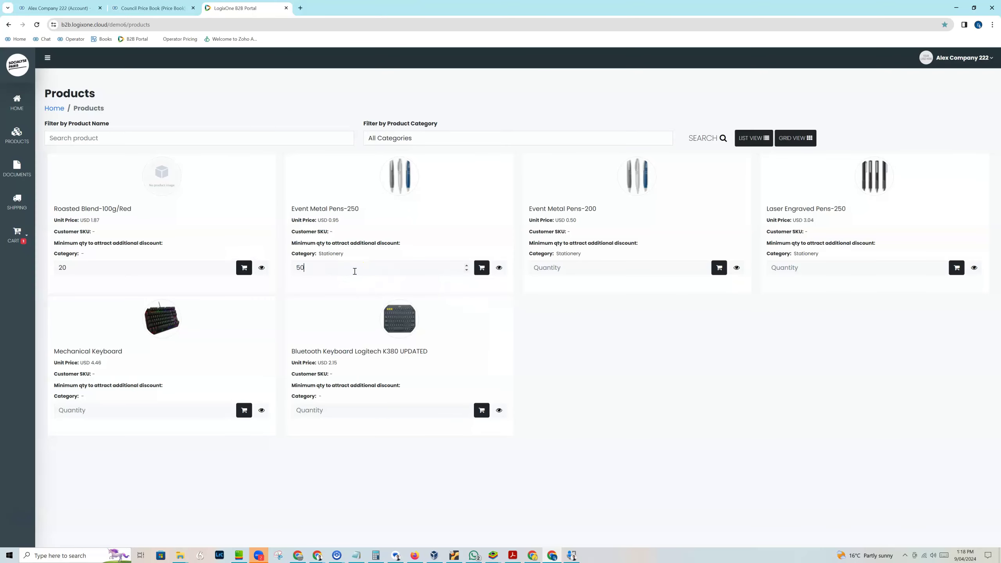
left_click(482, 267)
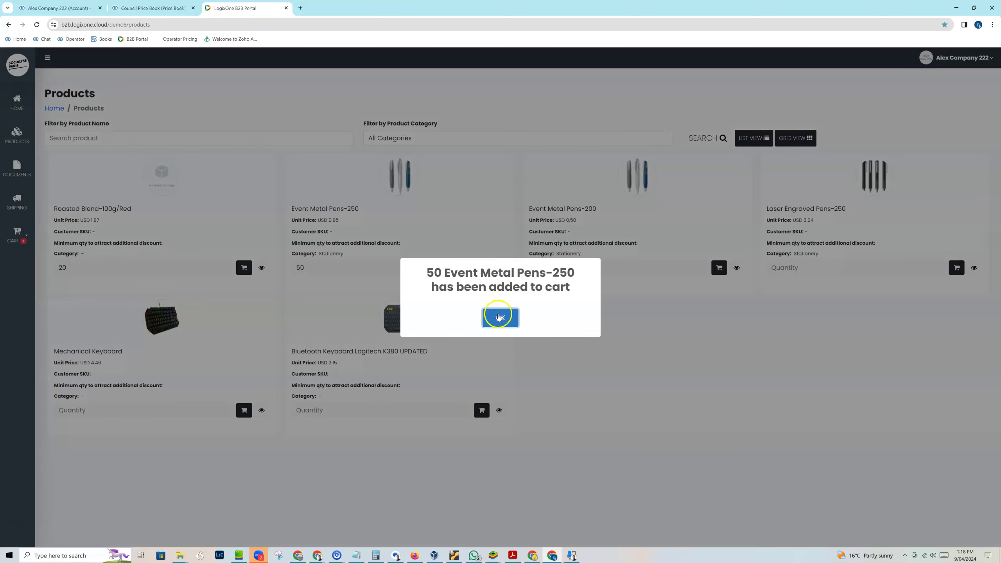
left_click(499, 317)
left_click(591, 267)
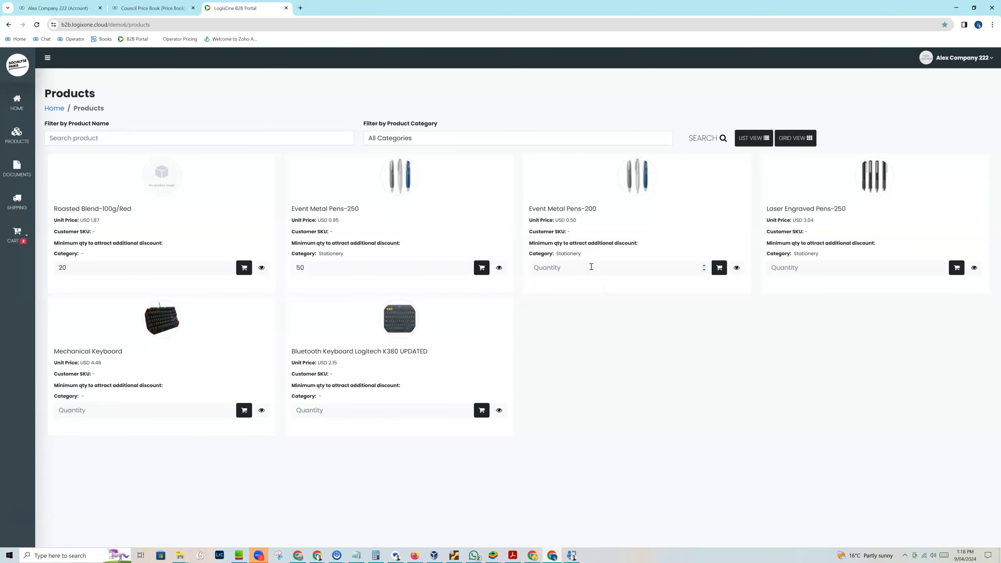
type("20")
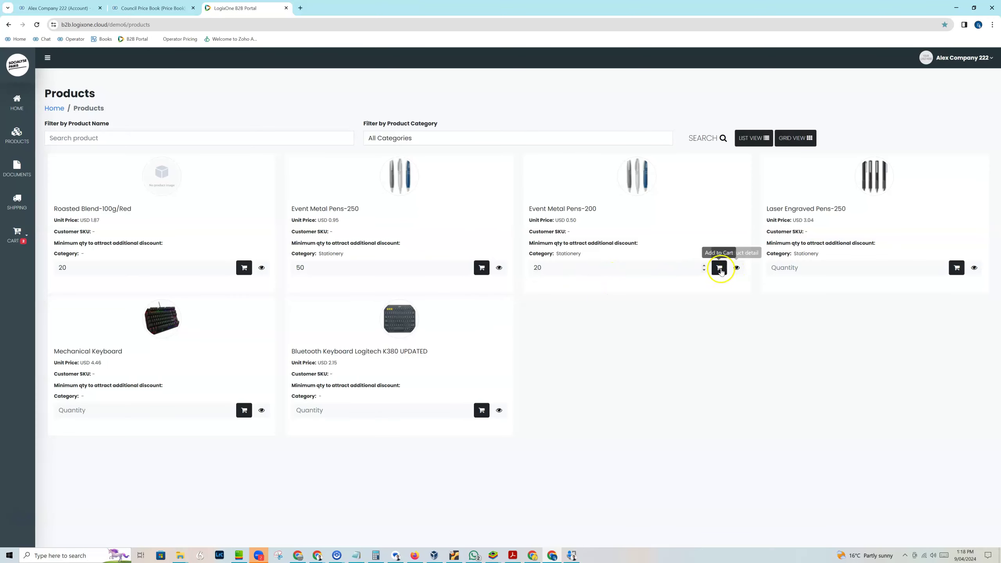
left_click(719, 268)
left_click(500, 318)
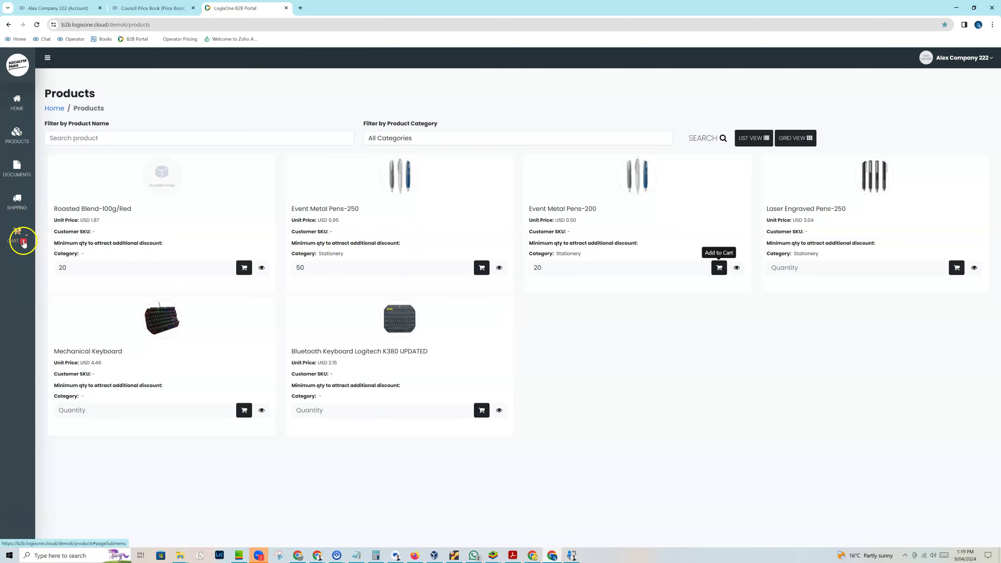
Step: Open the shopping cart checkout and fill in the customer reference number and the note "Please ship asap"
left_click(22, 241)
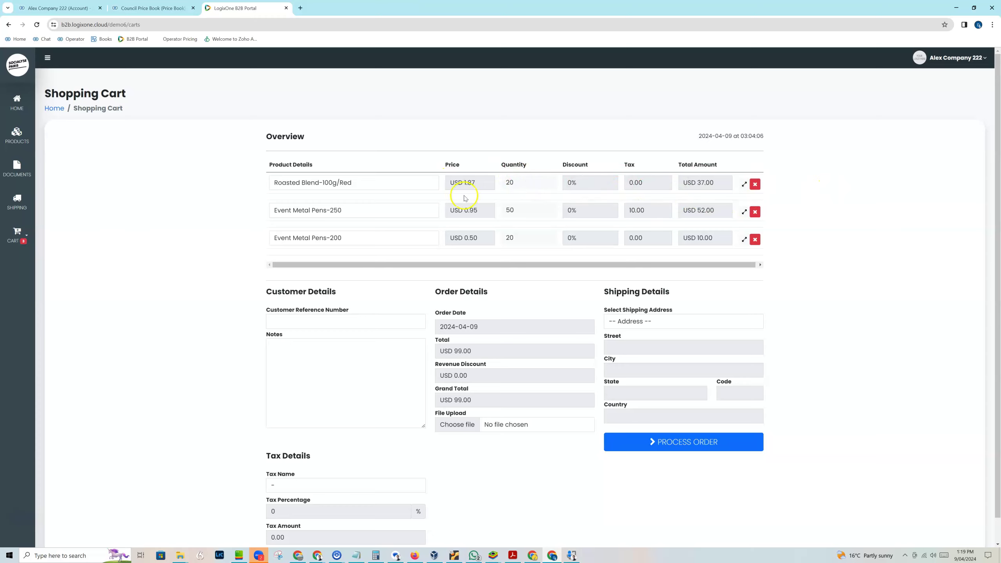
left_click(286, 318)
left_click(336, 343)
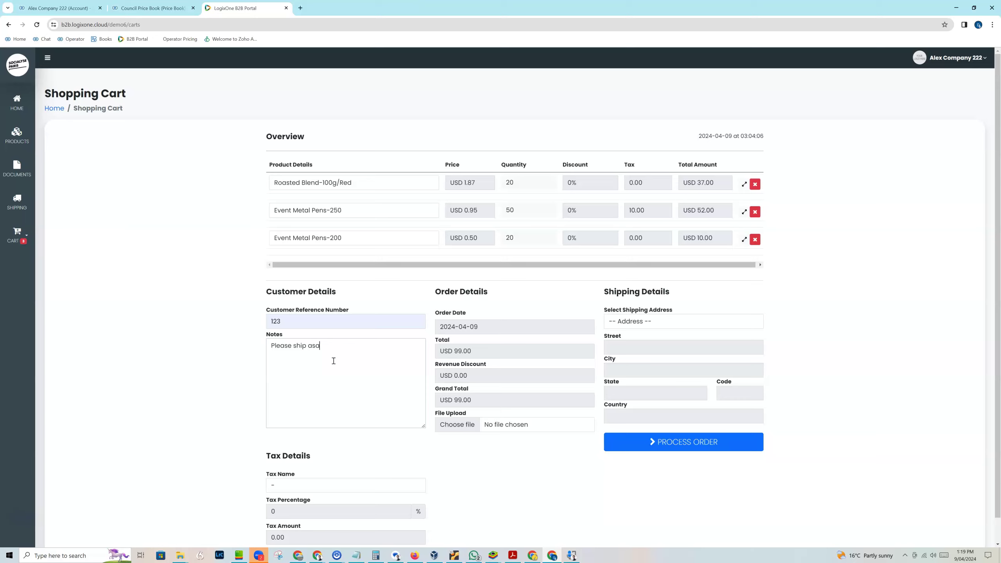
Step: Set the order's tax to GST and select Head Office as its shipping address
left_click(307, 485)
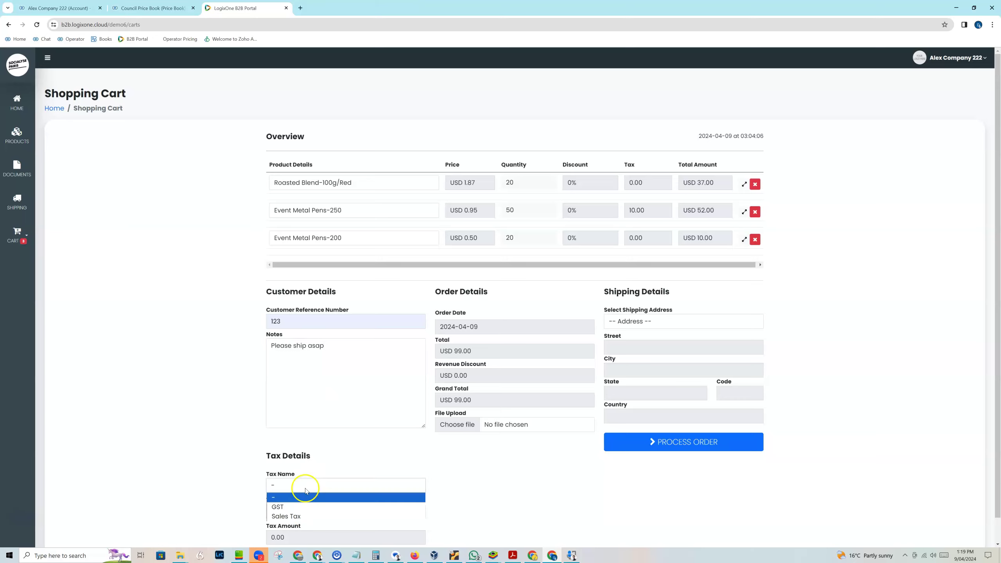
left_click(302, 508)
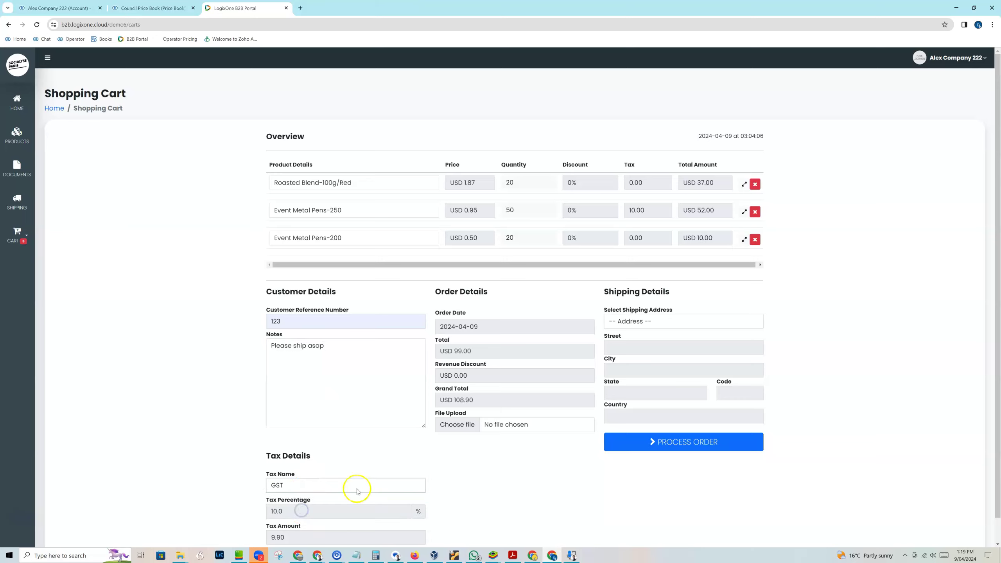
scroll(399, 469, "down", 1)
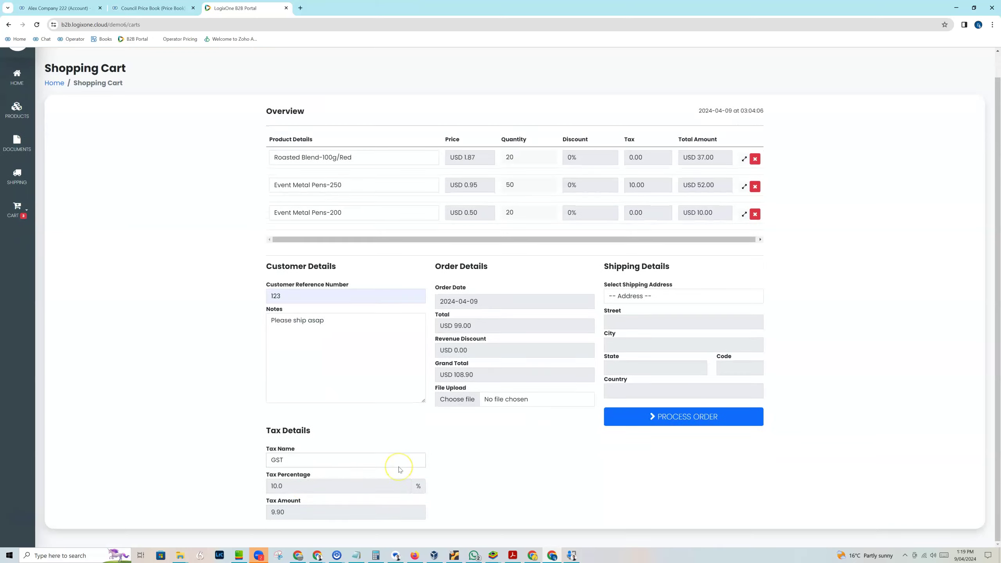
left_click(628, 296)
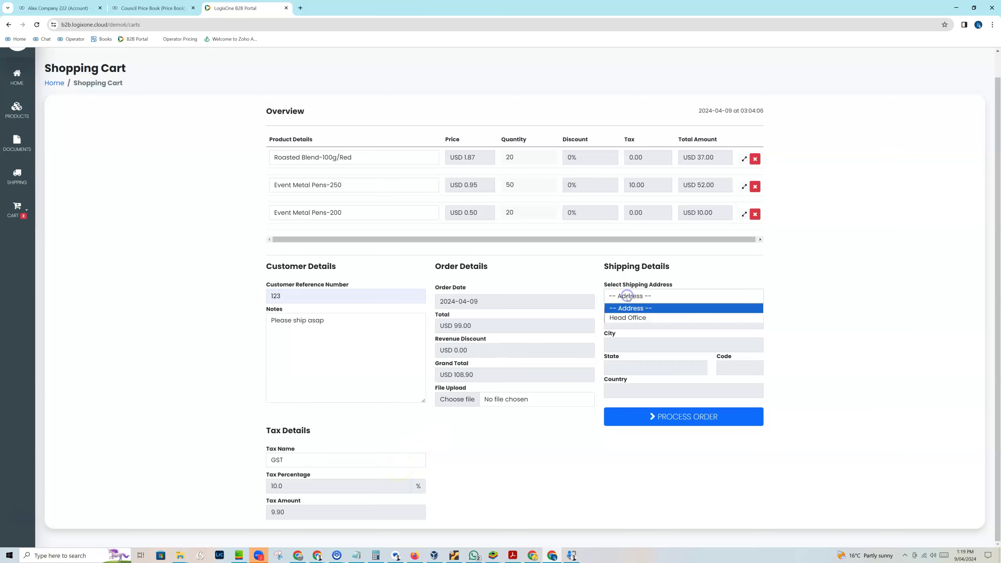
left_click(621, 318)
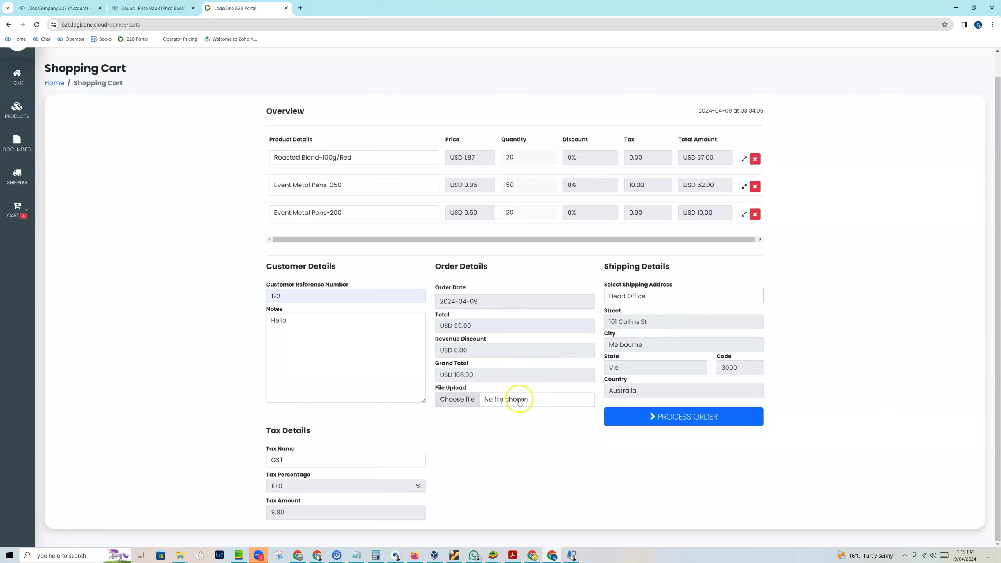
Step: Attach the PDF file Invoice-4BD7CE18-0001 from Downloads to the order
left_click(473, 401)
left_click(611, 215)
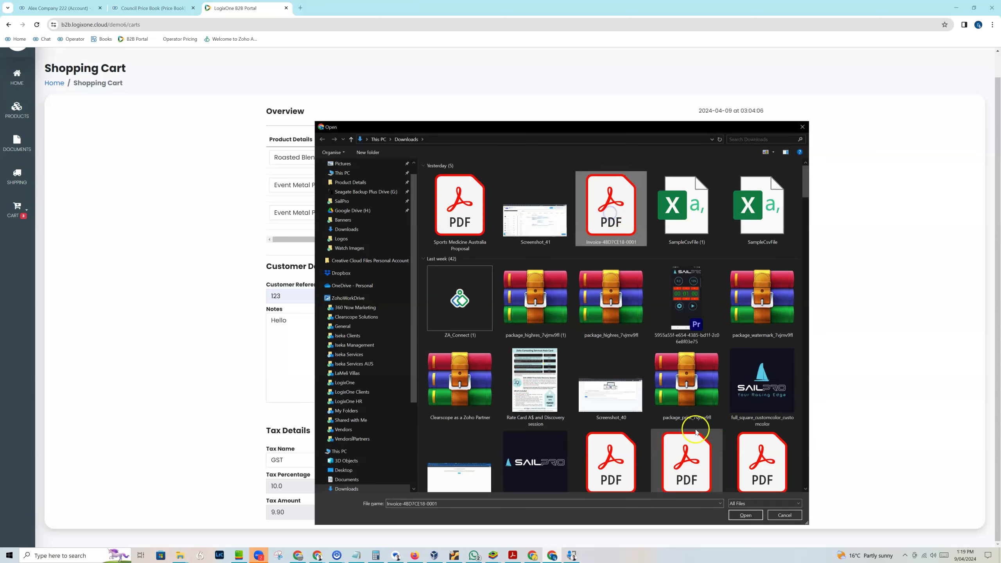
left_click(745, 515)
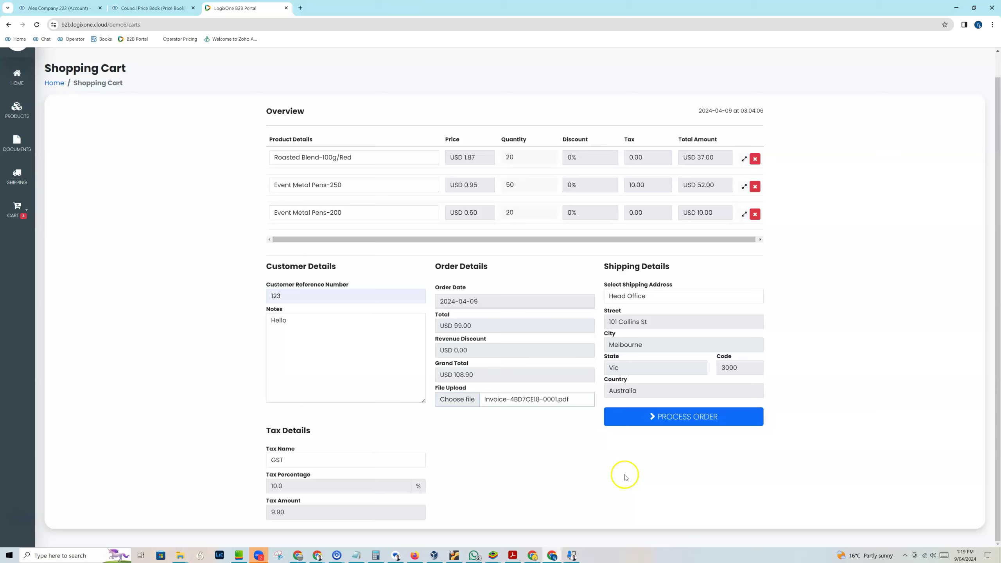
Step: Process the order, agree to proceed to checkout, and dismiss the message
left_click(693, 418)
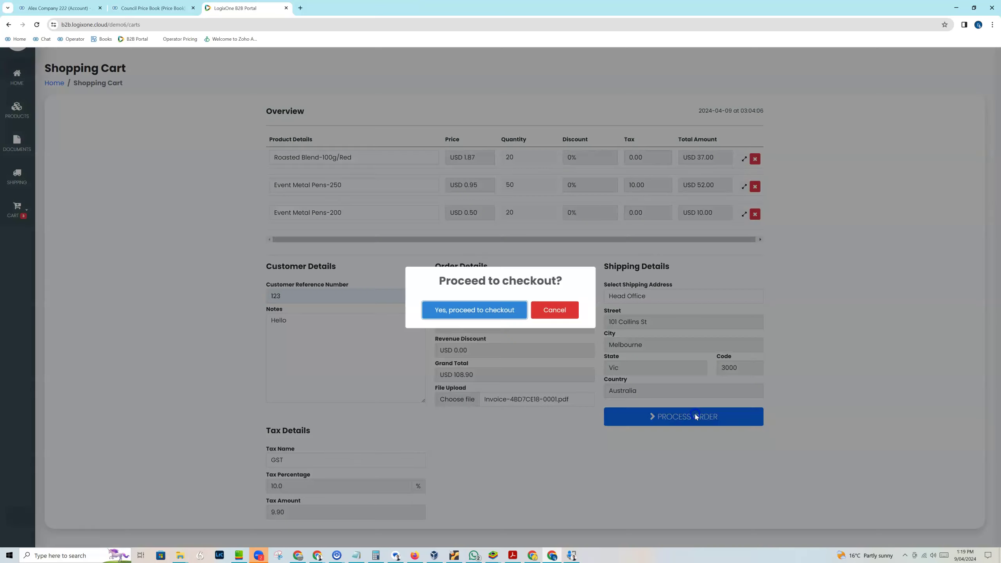
left_click(486, 311)
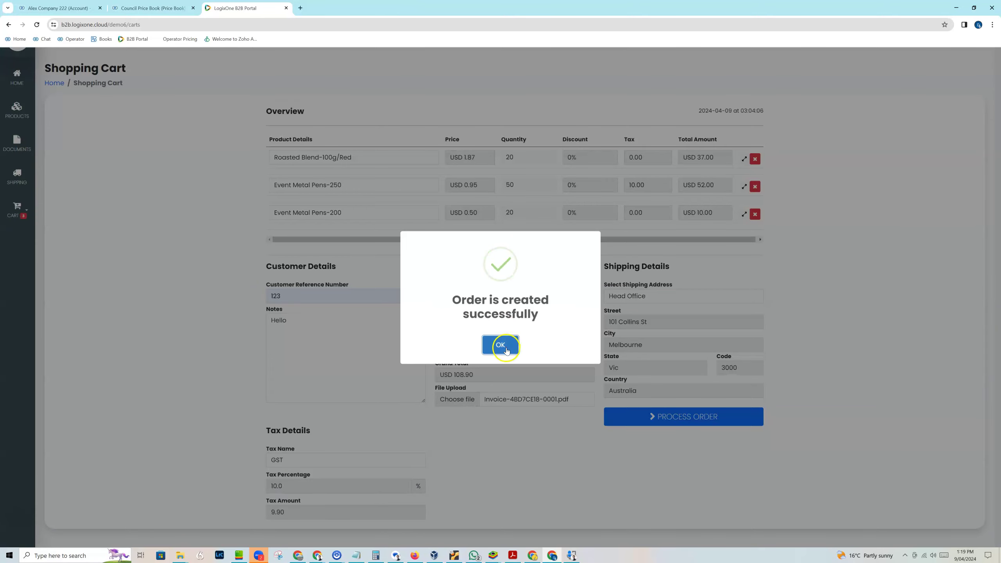
left_click(507, 349)
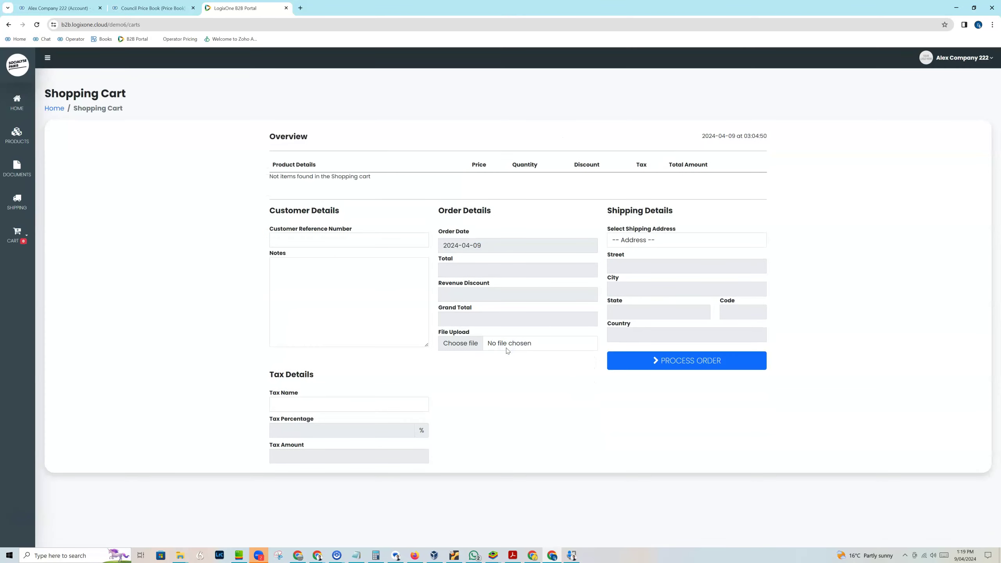
Step: Open the portal's list of orders and expand the further details of the submitted order
left_click(25, 240)
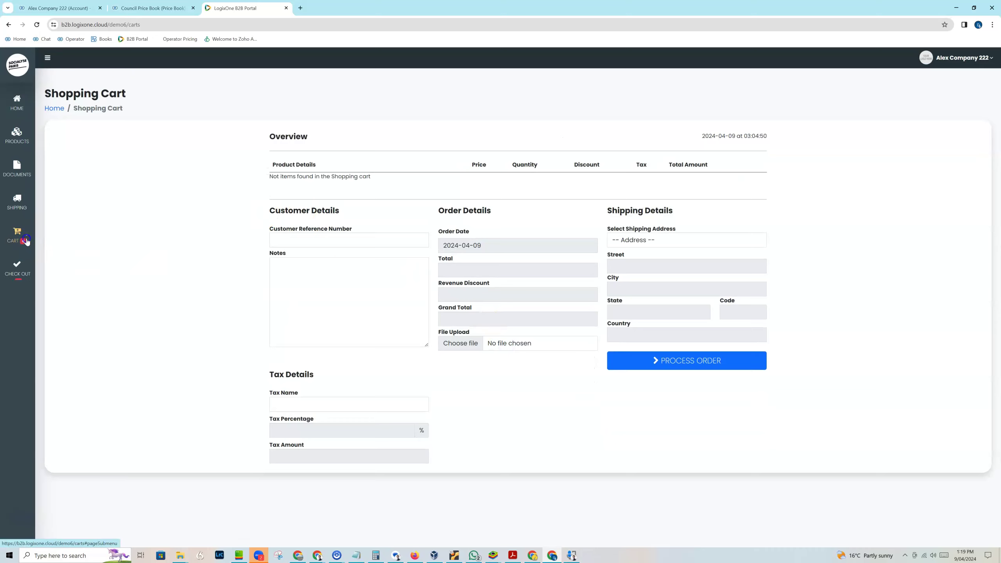
left_click(16, 307)
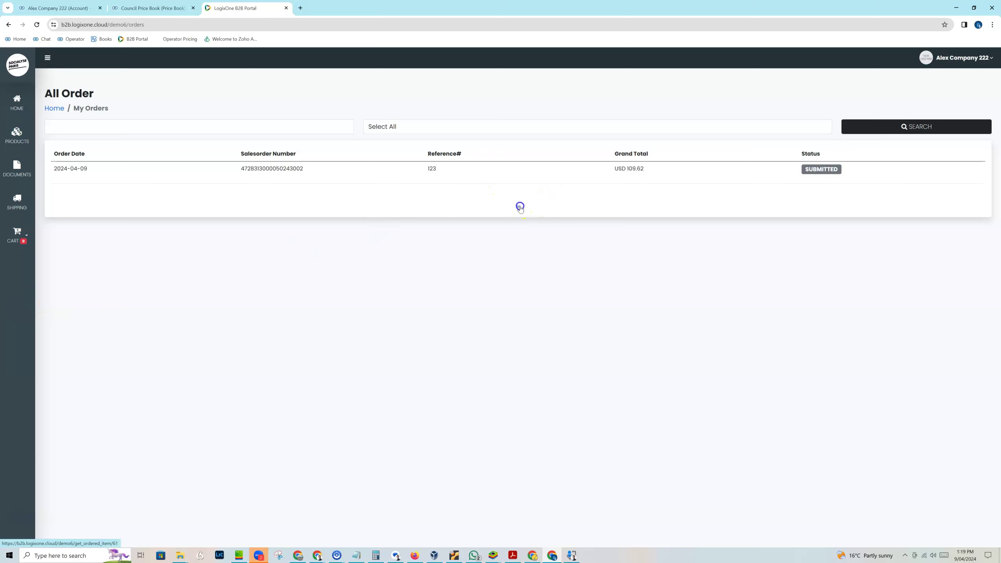
left_click(520, 207)
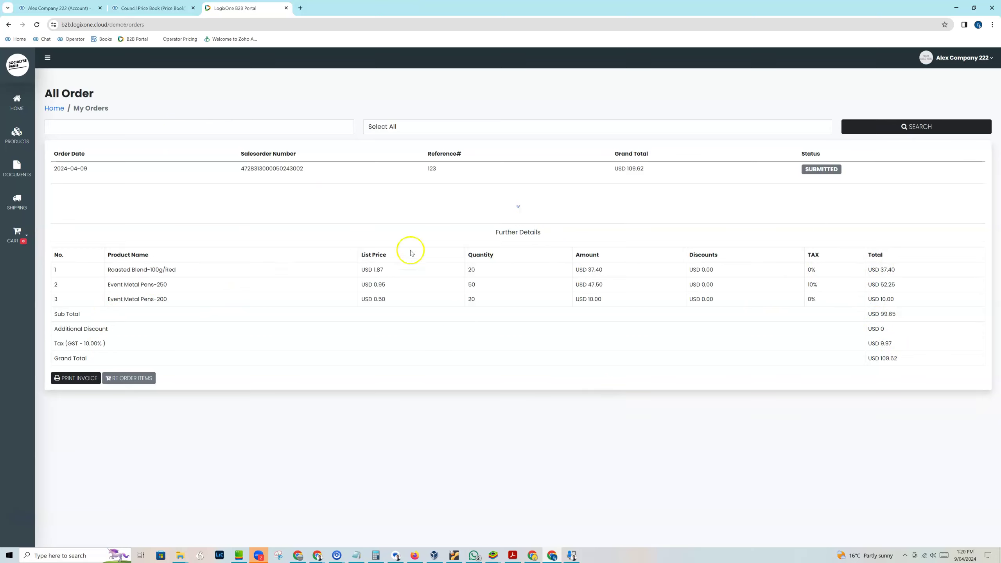
Step: Switch to the Zoho CRM account, refresh it, open the new portal order under Jobs, and review its service items and address information
left_click(62, 9)
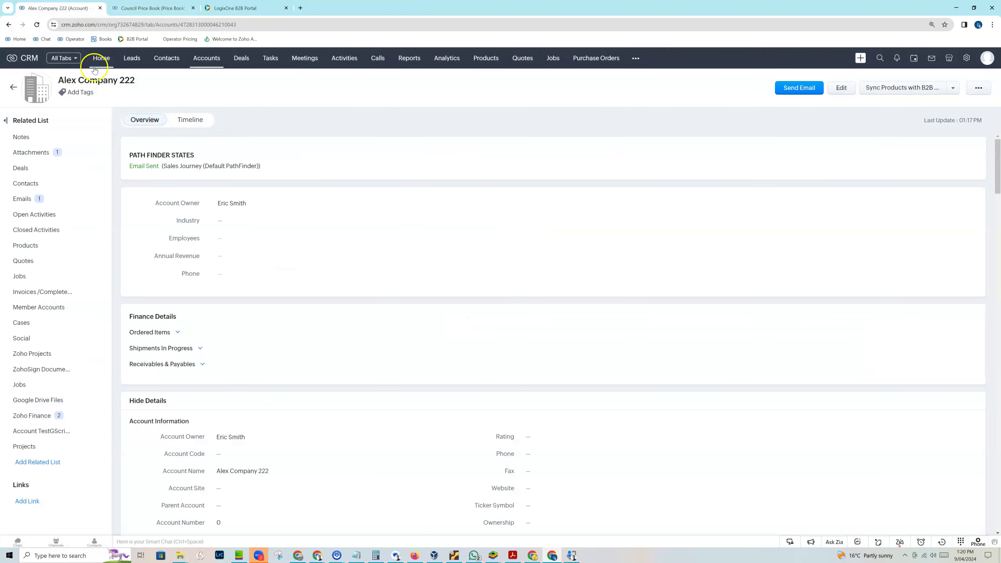
left_click(37, 22)
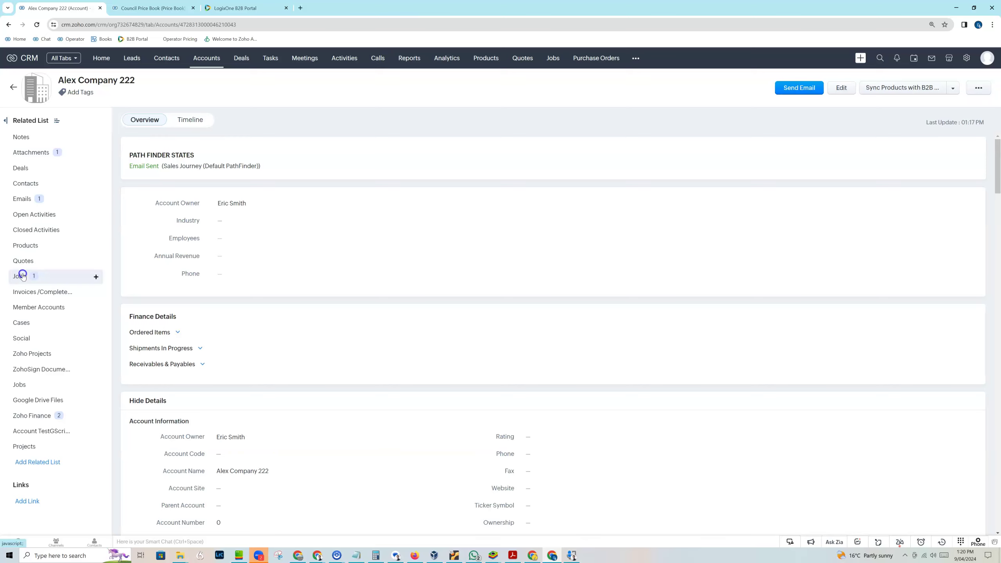
left_click(22, 275)
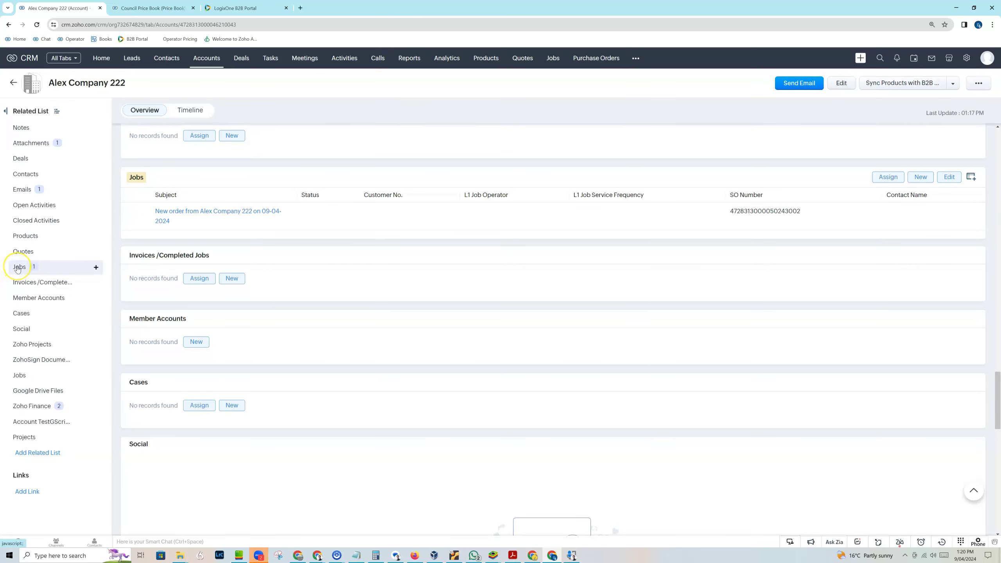
left_click(180, 213)
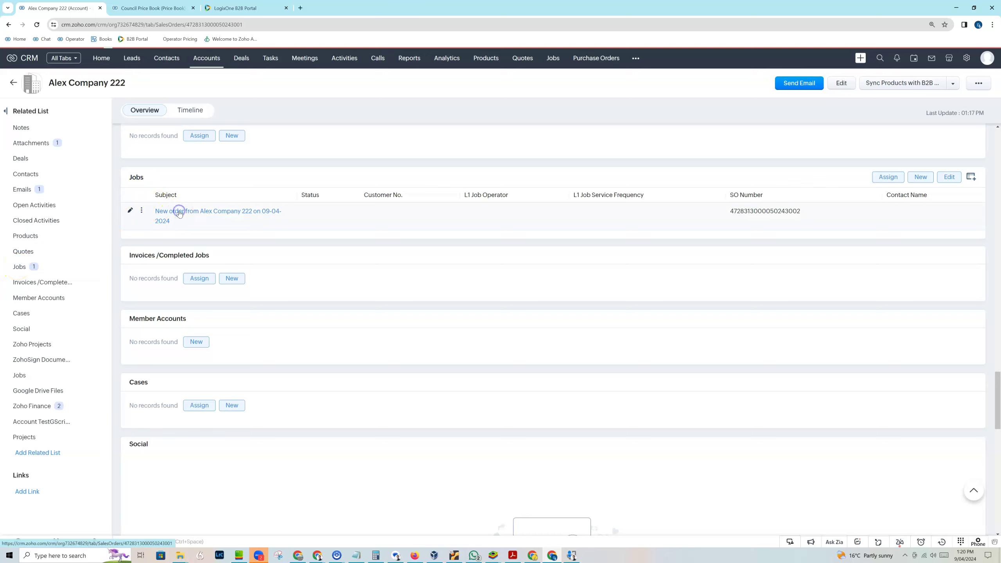
scroll(410, 316, "down", 5)
scroll(410, 316, "down", 8)
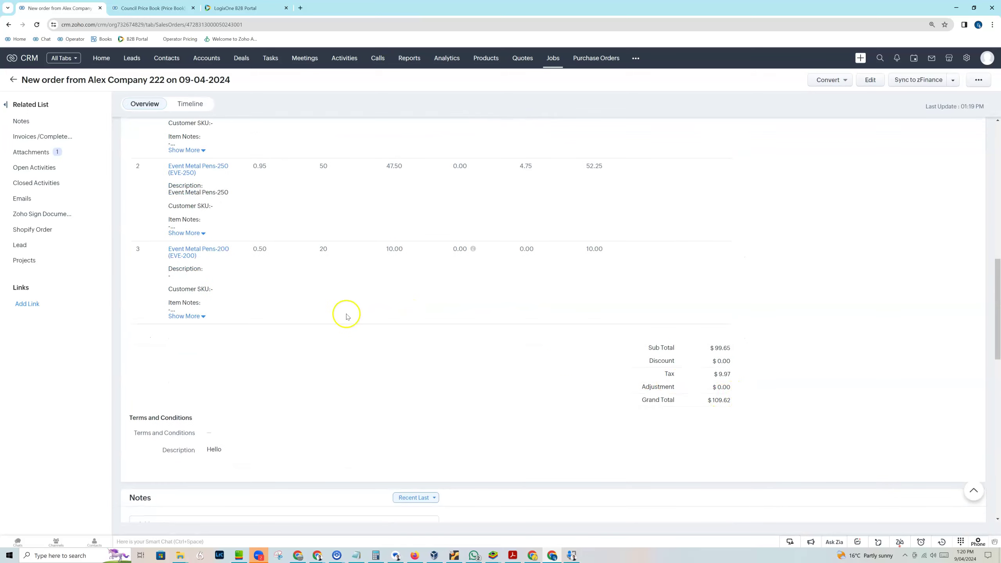
scroll(346, 315, "down", 1)
scroll(349, 319, "up", 4)
scroll(351, 320, "up", 4)
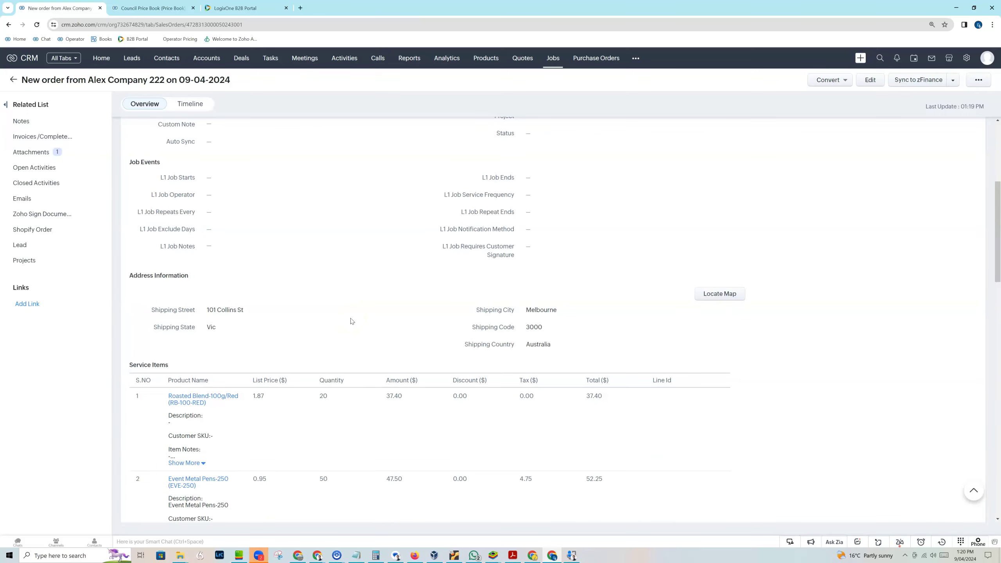
scroll(352, 321, "up", 2)
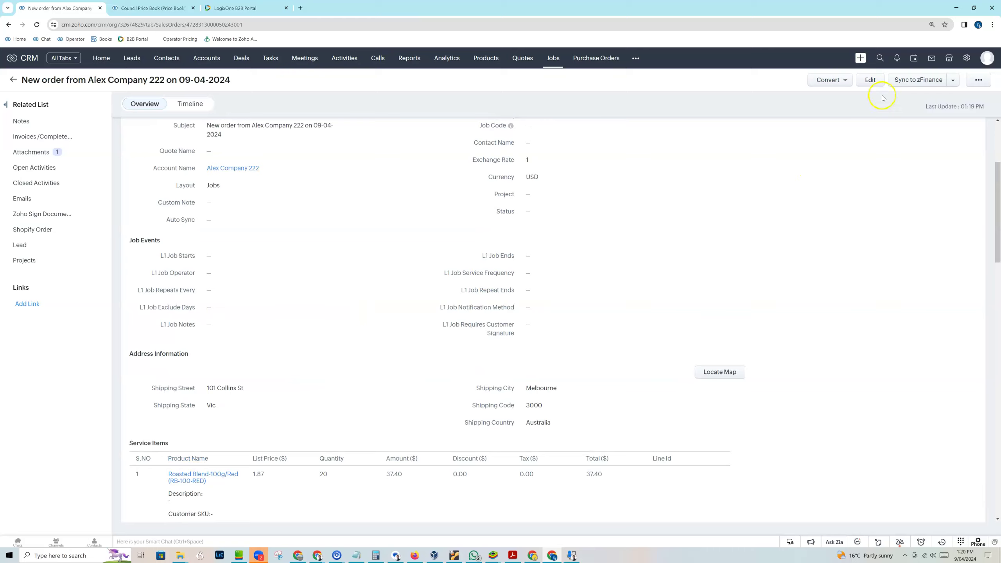
Step: Sync the portal order's job record to zFinance and dismiss the message
left_click(914, 81)
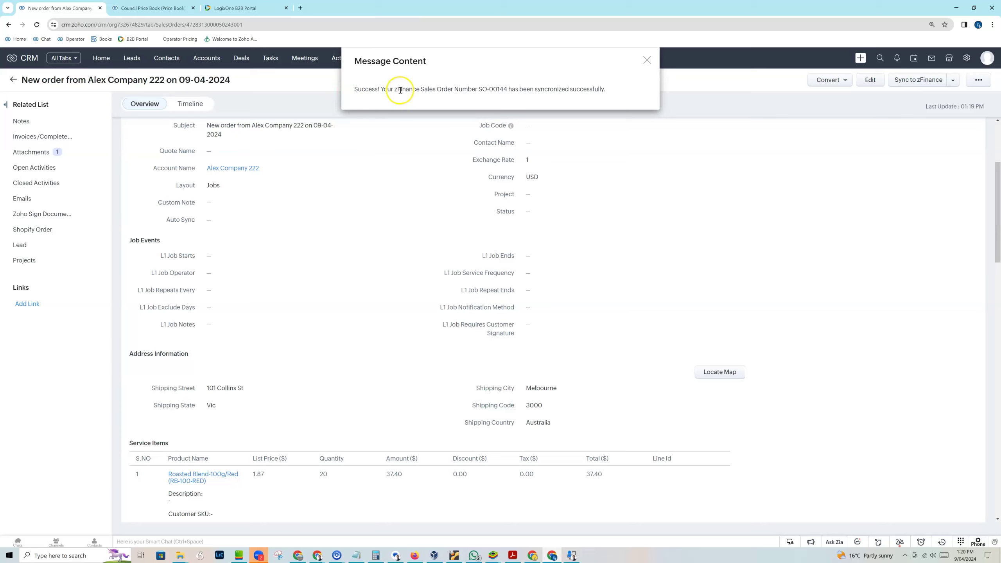
left_click(647, 60)
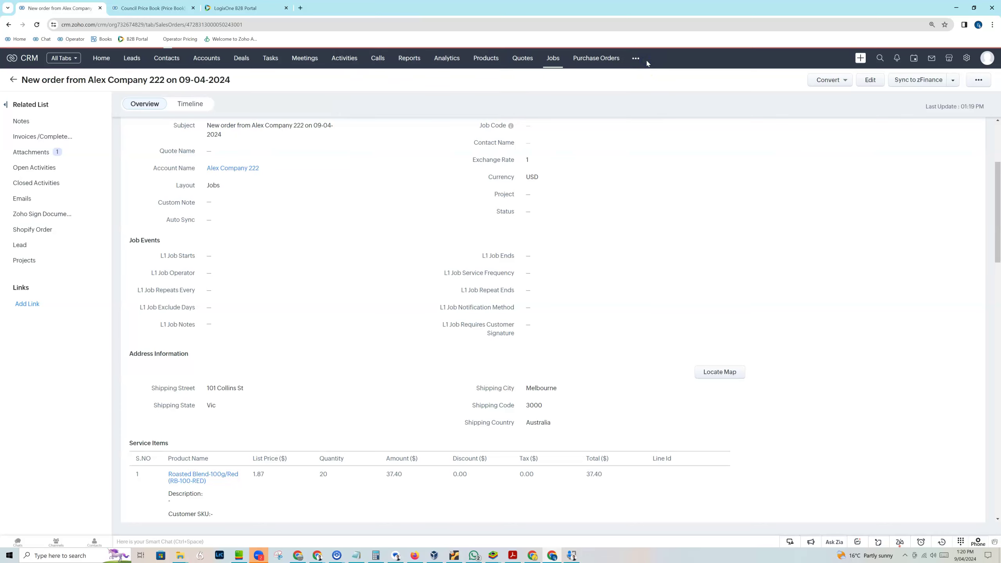
scroll(431, 373, "down", 7)
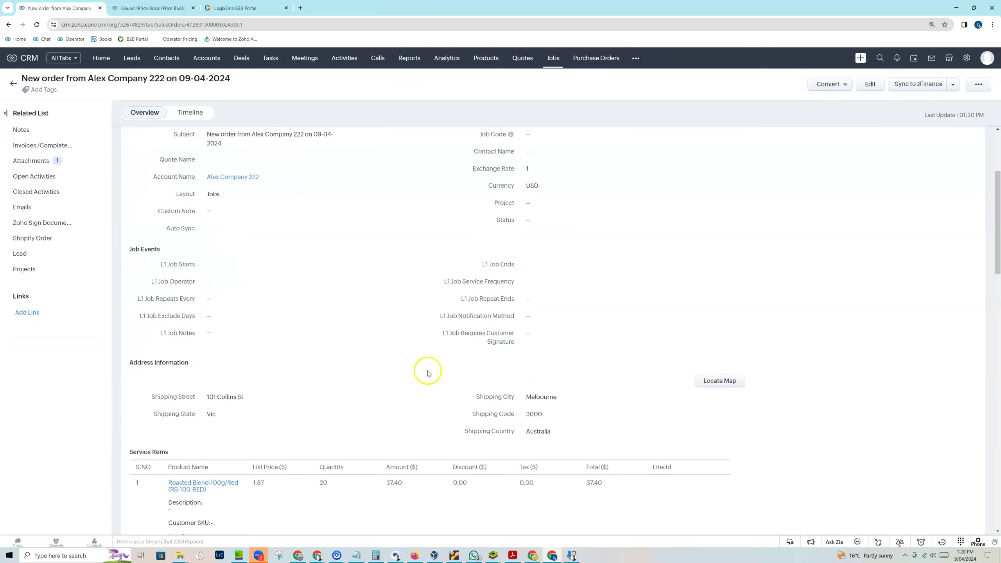
Step: Review the portal order's job record in Zoho CRM, from the job information to the service items, totals and description
scroll(429, 373, "down", 6)
scroll(429, 373, "up", 7)
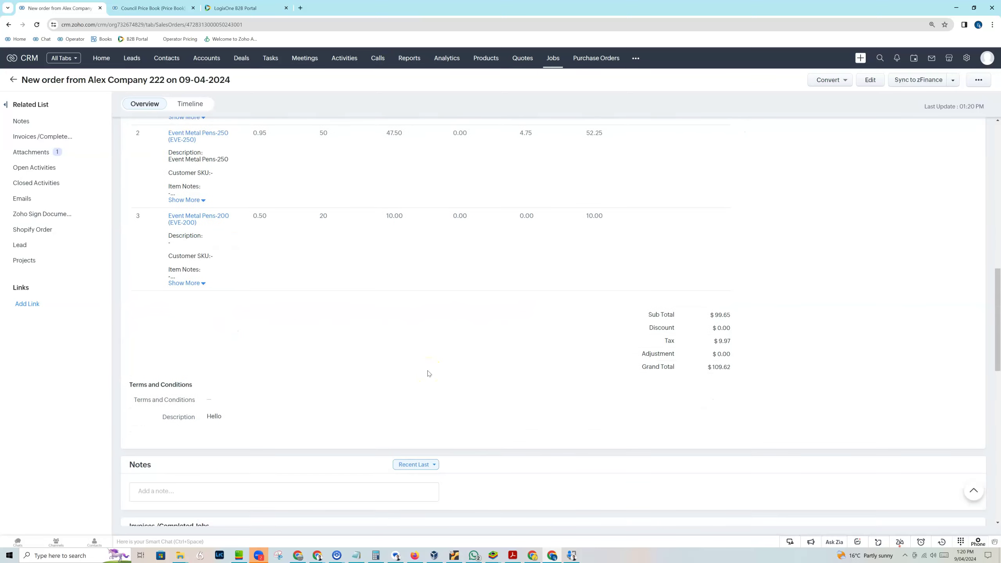
scroll(429, 373, "up", 3)
scroll(429, 373, "down", 8)
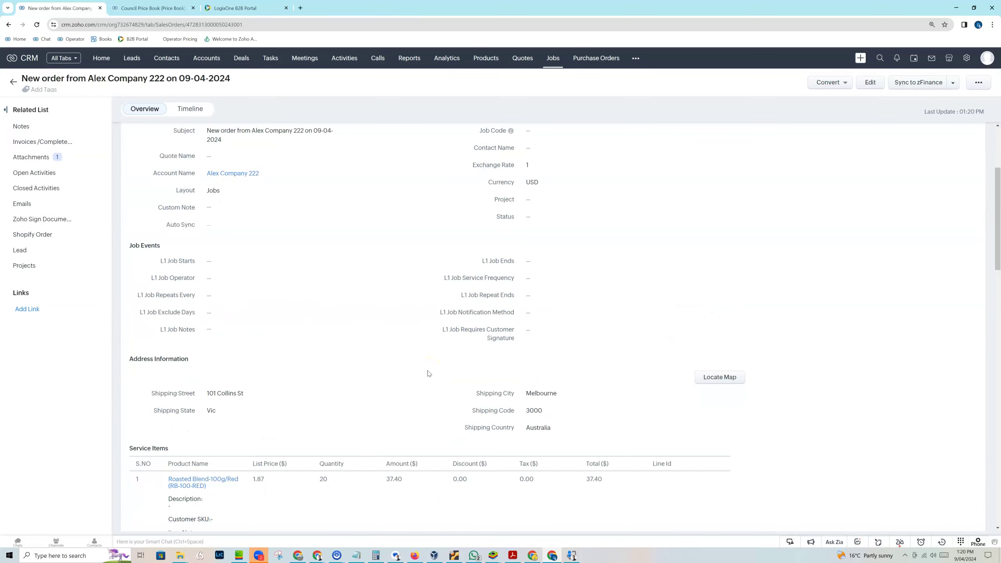
scroll(429, 373, "down", 4)
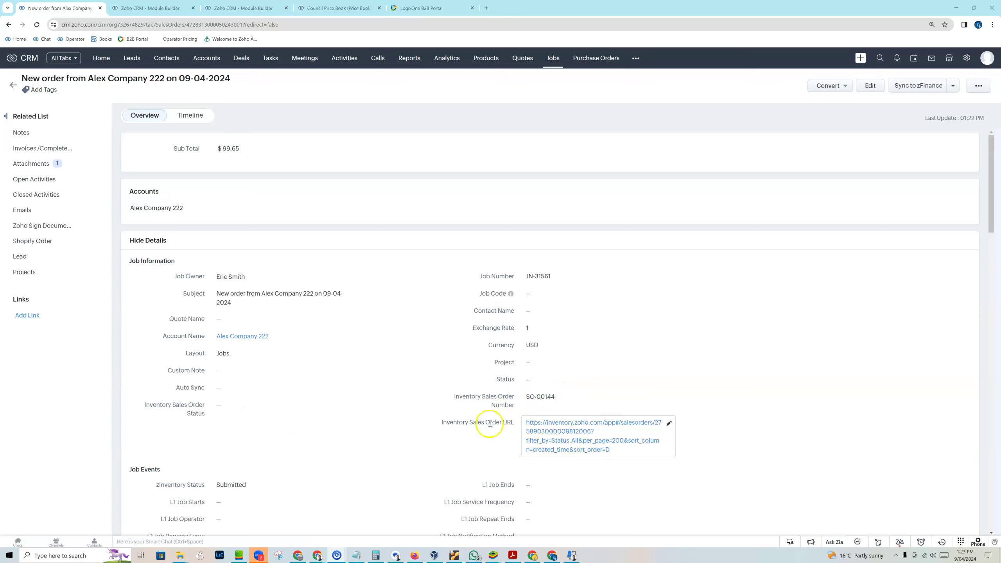
Step: Open the linked Zoho Inventory sales order from the job record and review its items, totals, notes and addresses
left_click(548, 432)
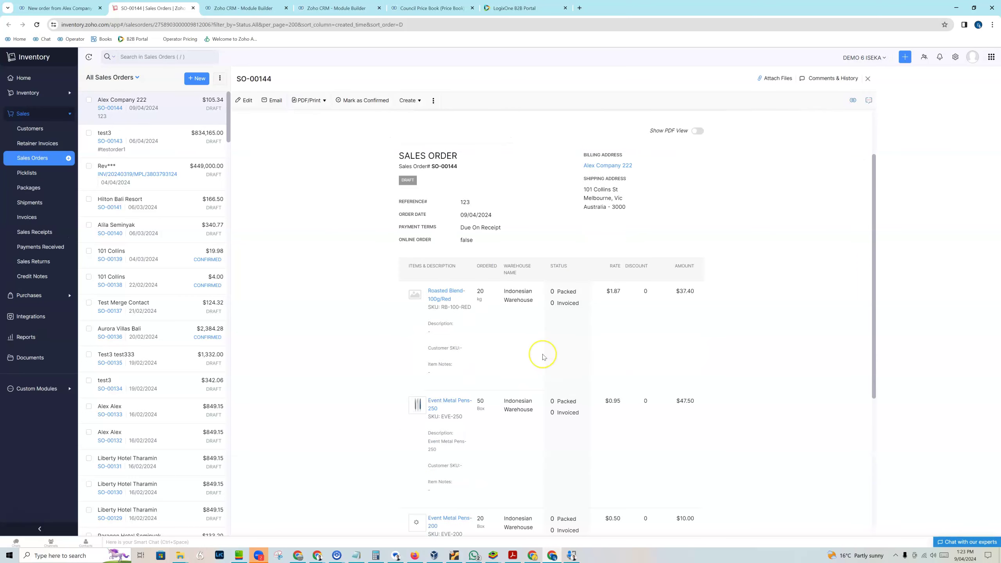
scroll(543, 357, "down", 5)
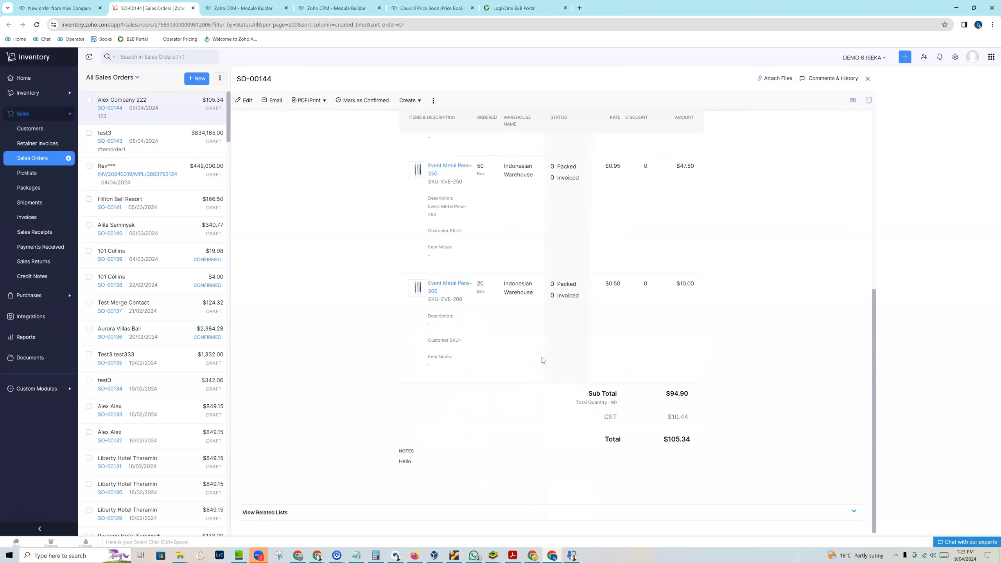
scroll(543, 360, "up", 6)
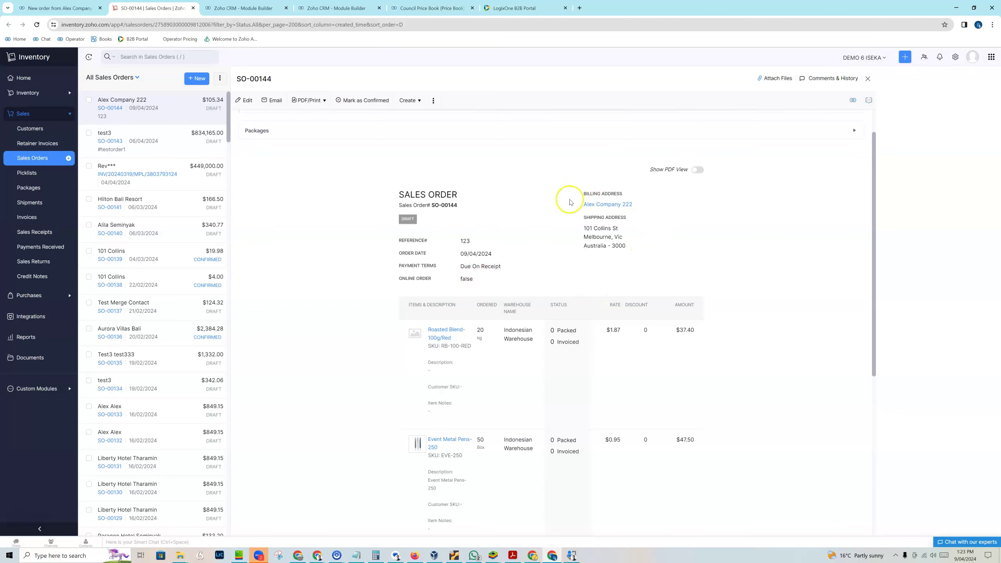
Step: Return to the CRM job record and compare it with the submitted order's status and further details in the LogixOne B2B Portal
left_click(69, 8)
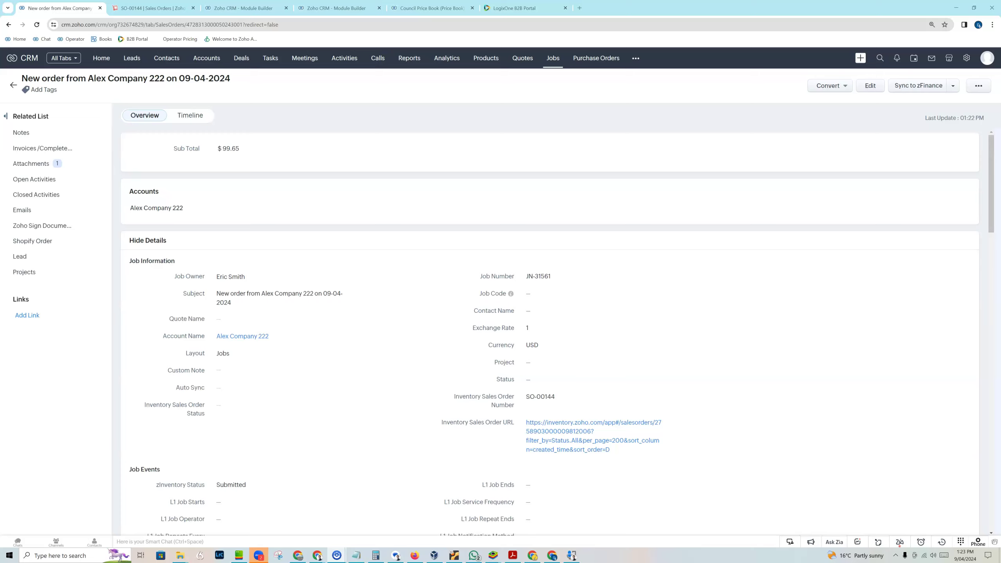
left_click(520, 8)
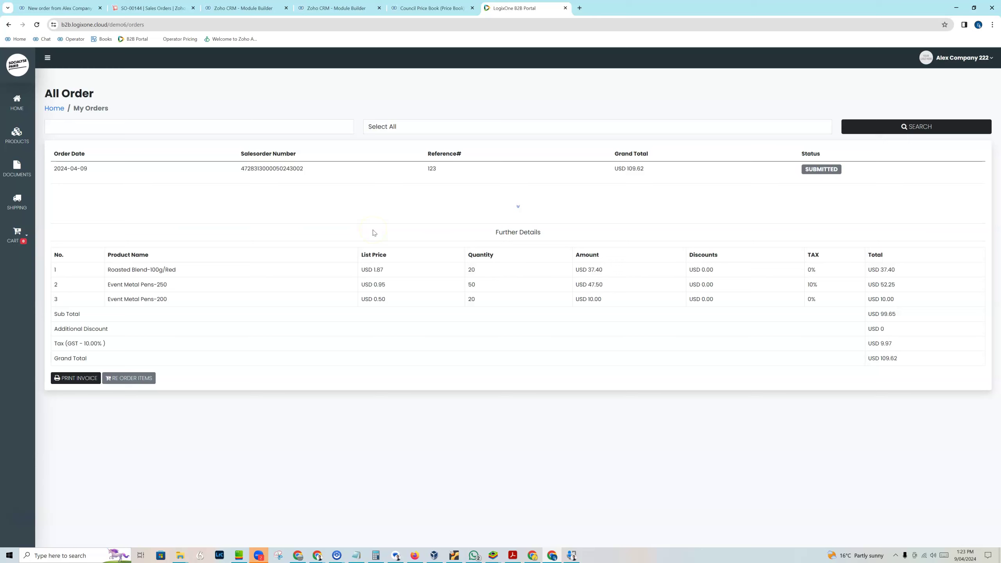
left_click(66, 9)
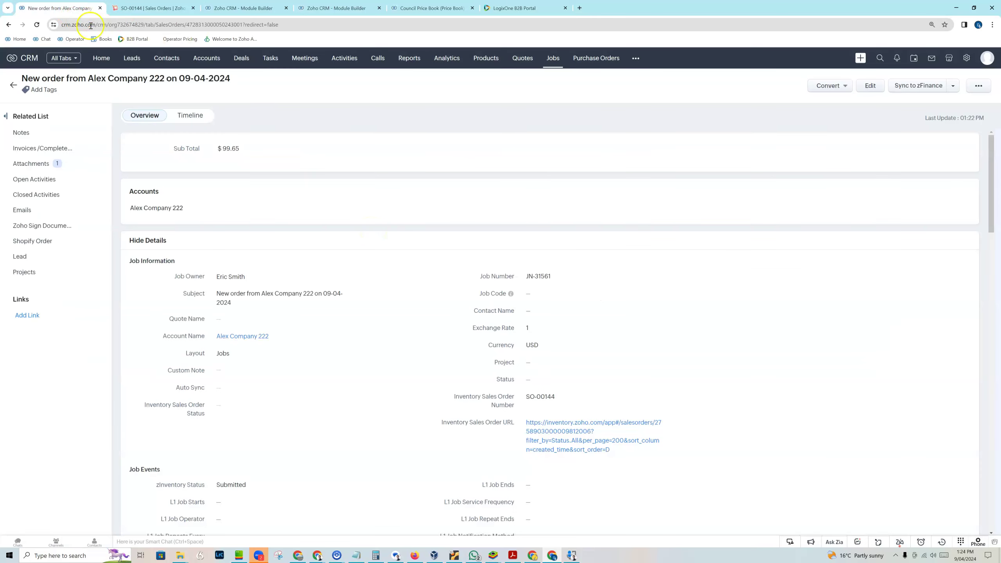
left_click(418, 8)
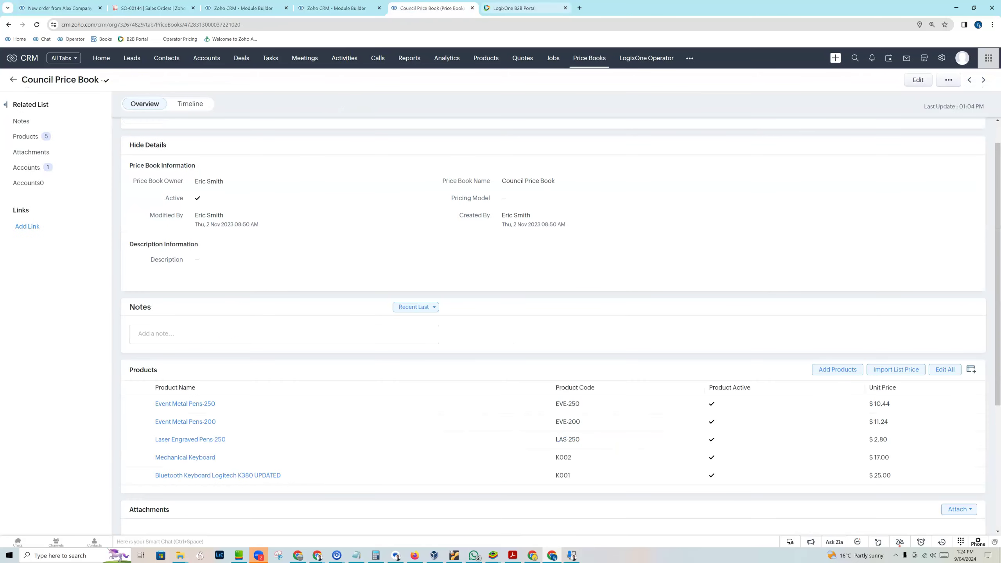
key("ctrl+Tab")
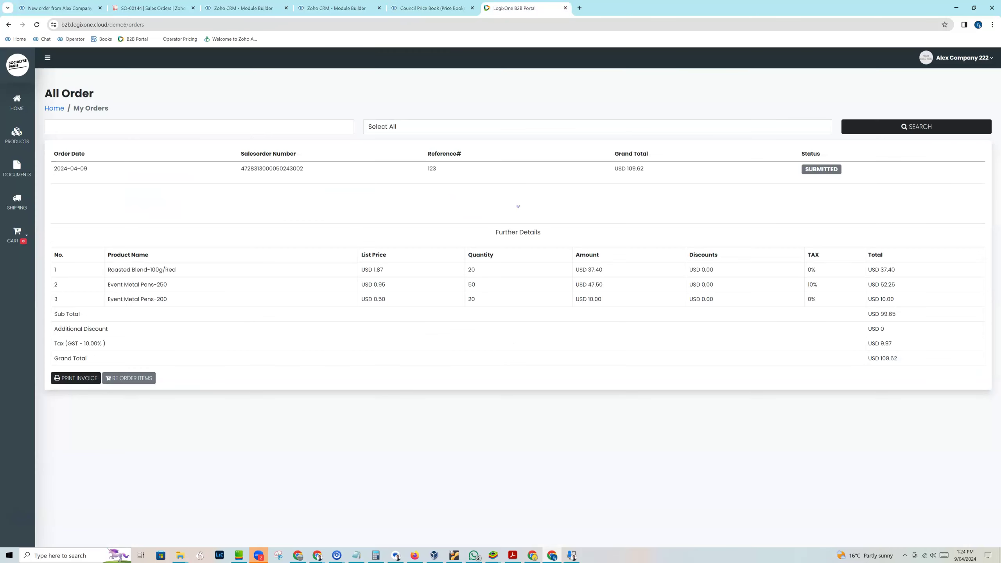
Step: Switch back to the CRM job record and examine its Inventory sales order fields, job events, address information and service items
left_click(73, 6)
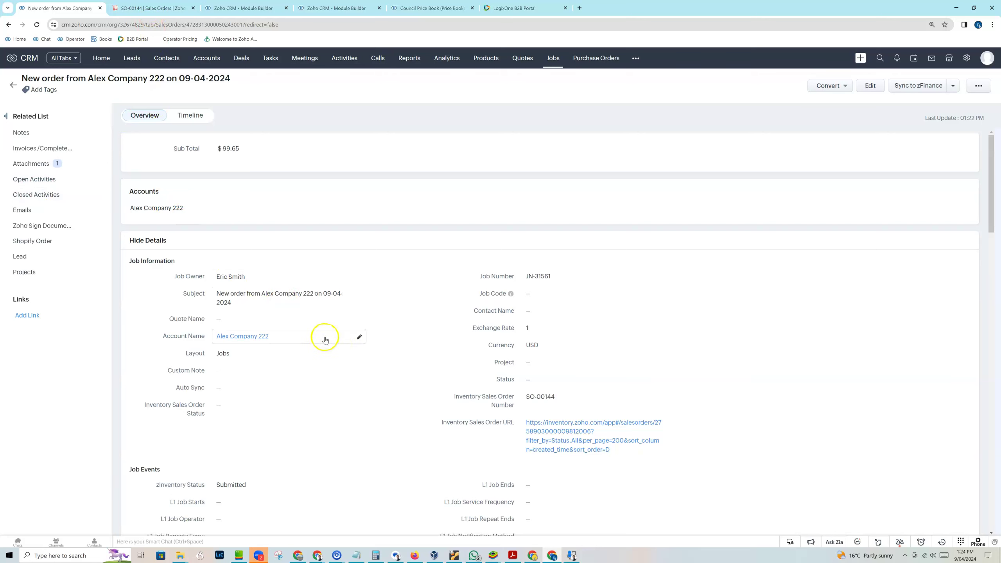
scroll(347, 333, "down", 2)
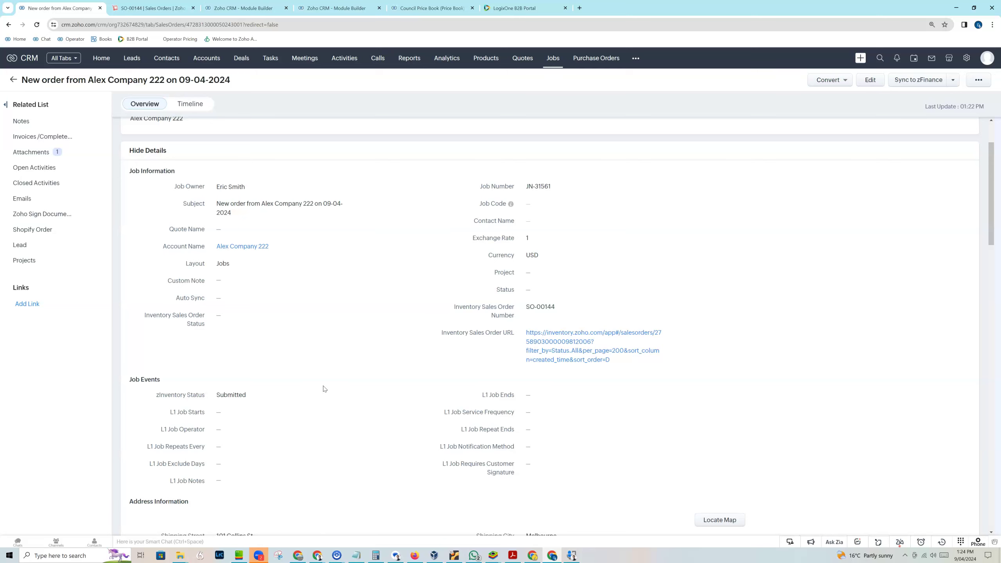
scroll(324, 389, "down", 4)
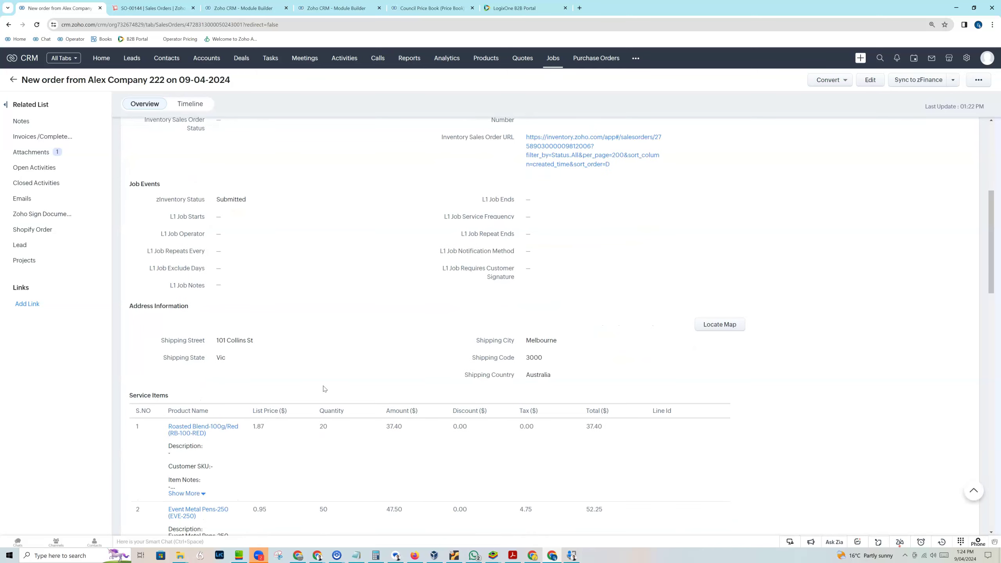